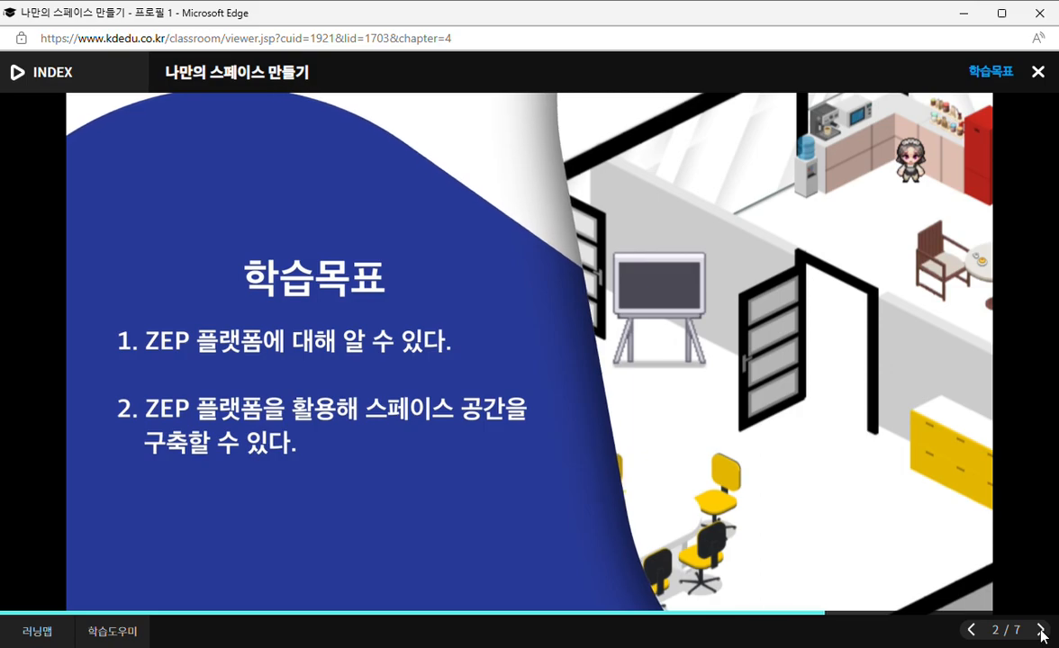
Advance the course to the lecture video on page 4 and set its playback speed to 1.6.
{"action": "left_click", "coordinate": [1042, 631]}
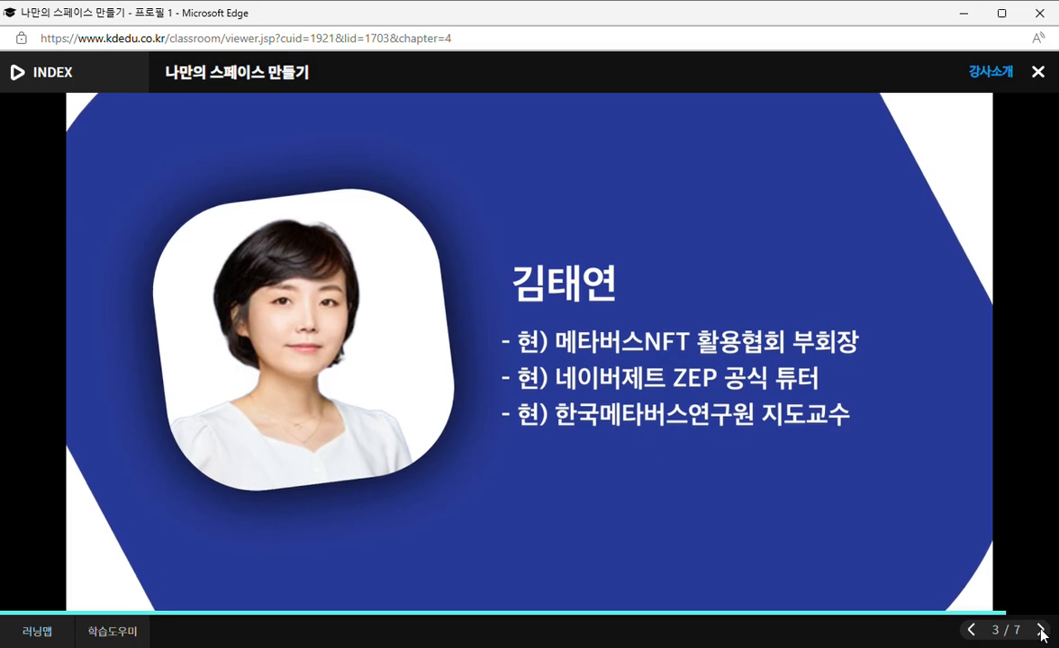
{"action": "left_click", "coordinate": [1041, 633]}
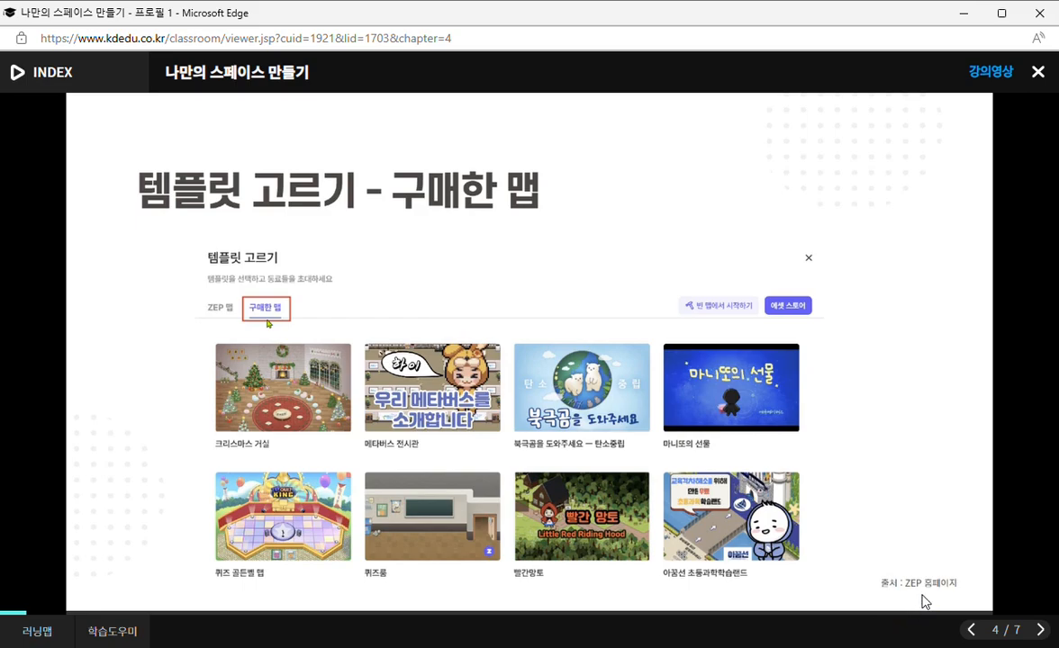
{"action": "mouse_move", "coordinate": [780, 473]}
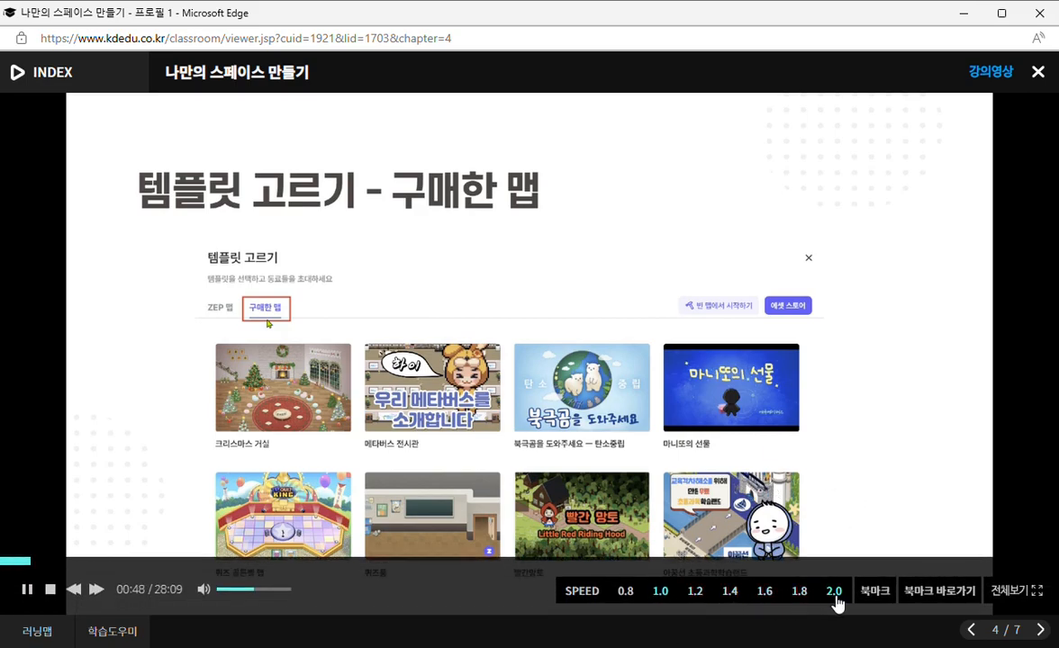
{"action": "left_click", "coordinate": [765, 592]}
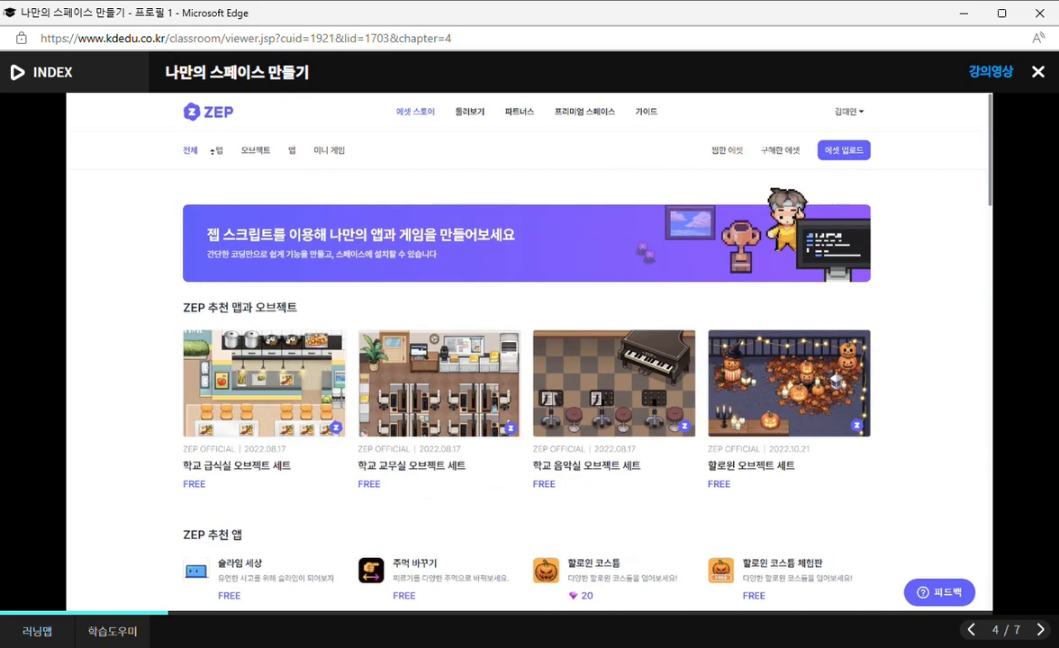
Show only map assets in the ZEP asset store and browse the available maps.
{"action": "left_click", "coordinate": [219, 152]}
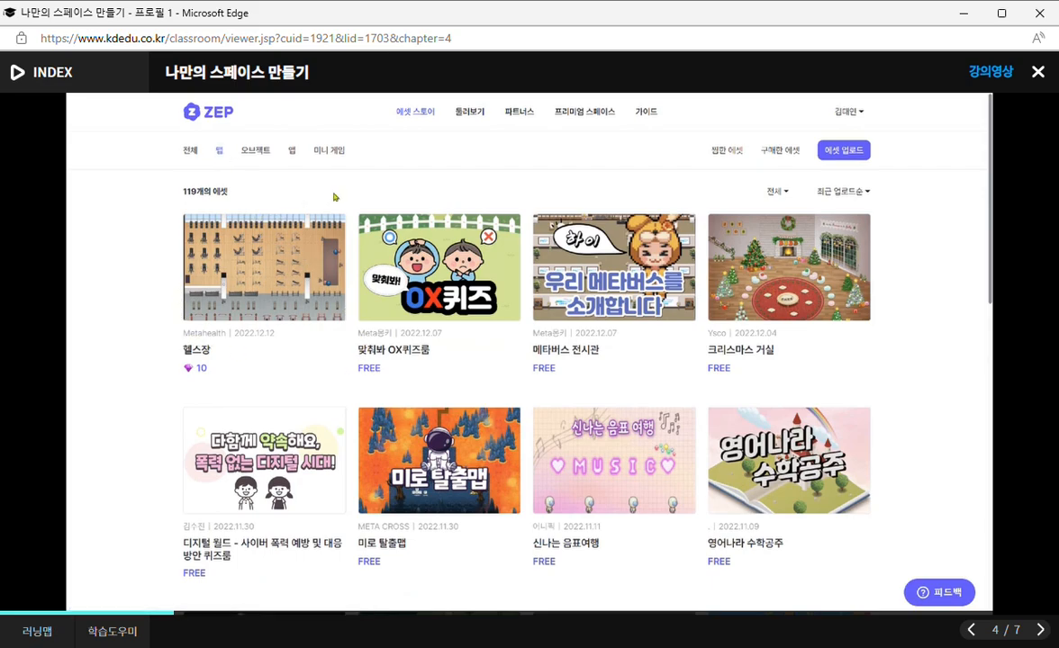
{"action": "key", "text": "ctrl"}
{"action": "scroll", "coordinate": [990, 235], "scroll_direction": "down", "scroll_amount": 5}
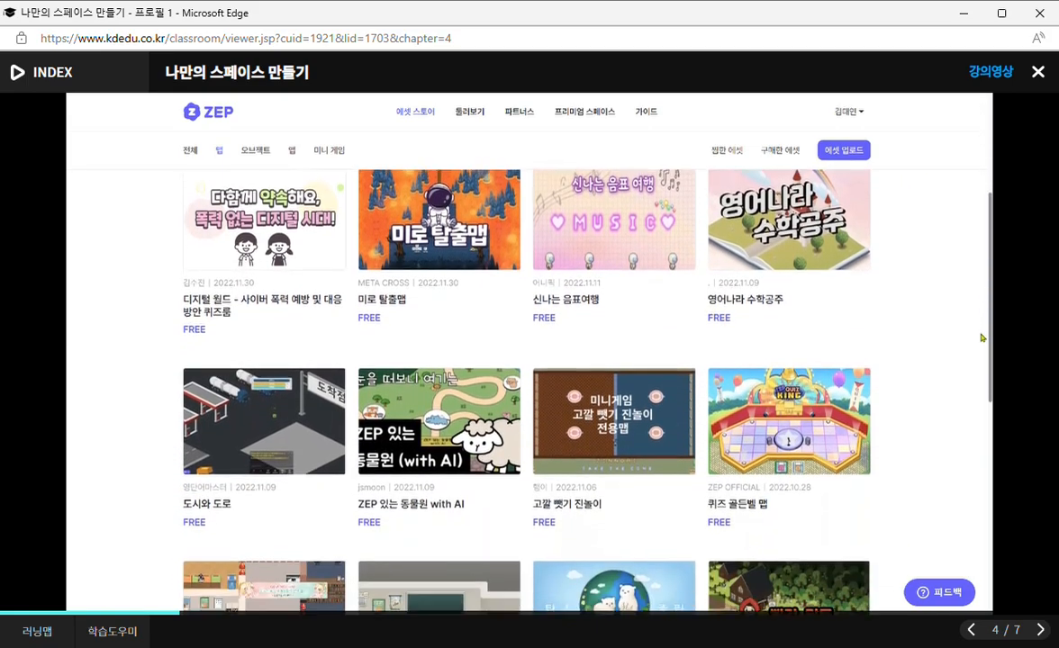
{"action": "scroll", "coordinate": [982, 437], "scroll_direction": "down", "scroll_amount": 3}
{"action": "scroll", "coordinate": [981, 508], "scroll_direction": "up", "scroll_amount": 10}
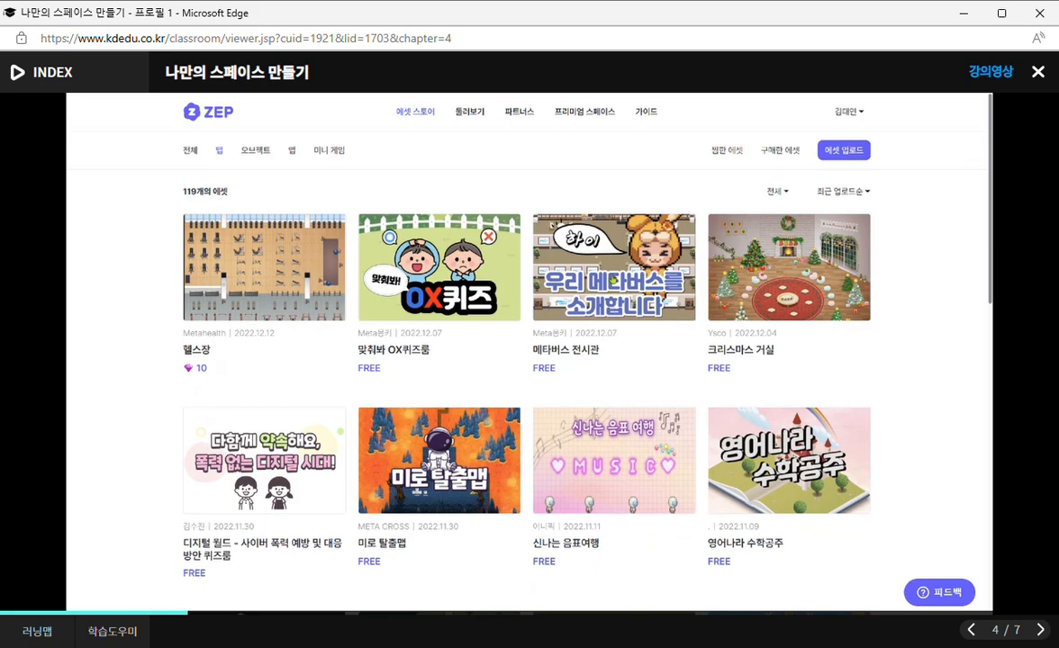
Examine the preview images, description and review section of the 메타버스 전시관 map.
{"action": "left_click", "coordinate": [555, 254]}
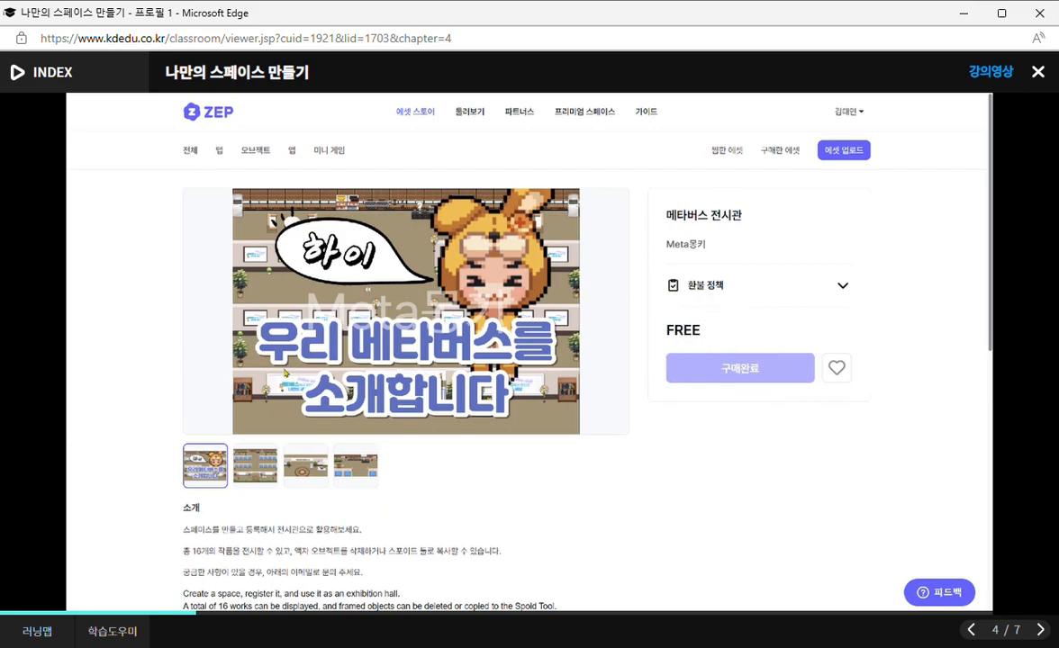
{"action": "scroll", "coordinate": [504, 382], "scroll_direction": "down", "scroll_amount": 1}
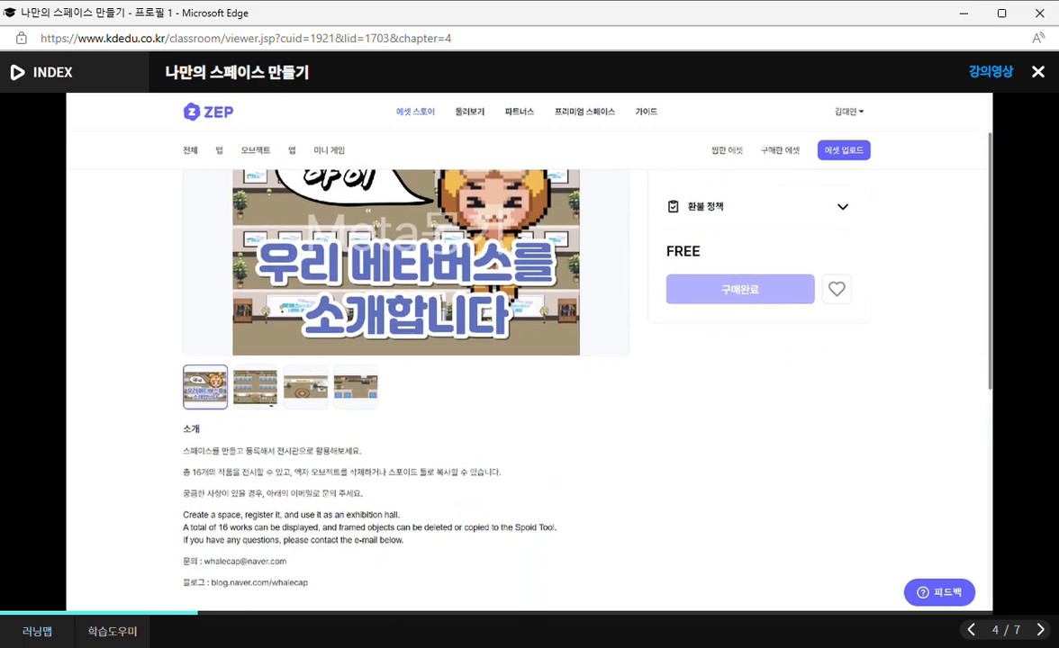
{"action": "scroll", "coordinate": [986, 340], "scroll_direction": "up", "scroll_amount": 1}
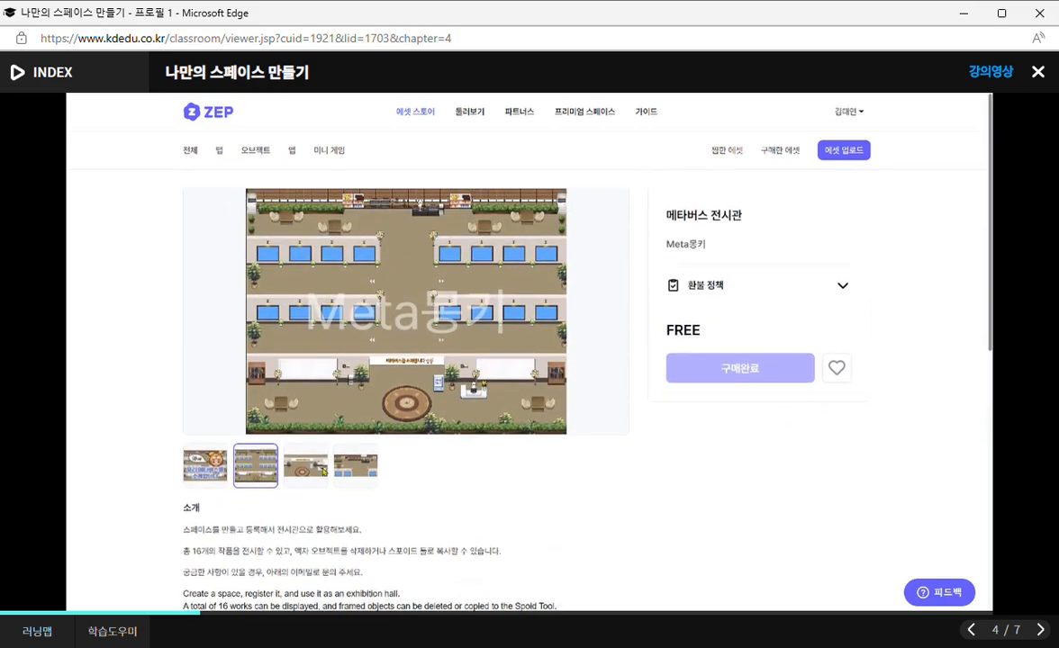
{"action": "left_click", "coordinate": [329, 467]}
{"action": "left_click", "coordinate": [346, 466]}
{"action": "scroll", "coordinate": [405, 442], "scroll_direction": "down", "scroll_amount": 3}
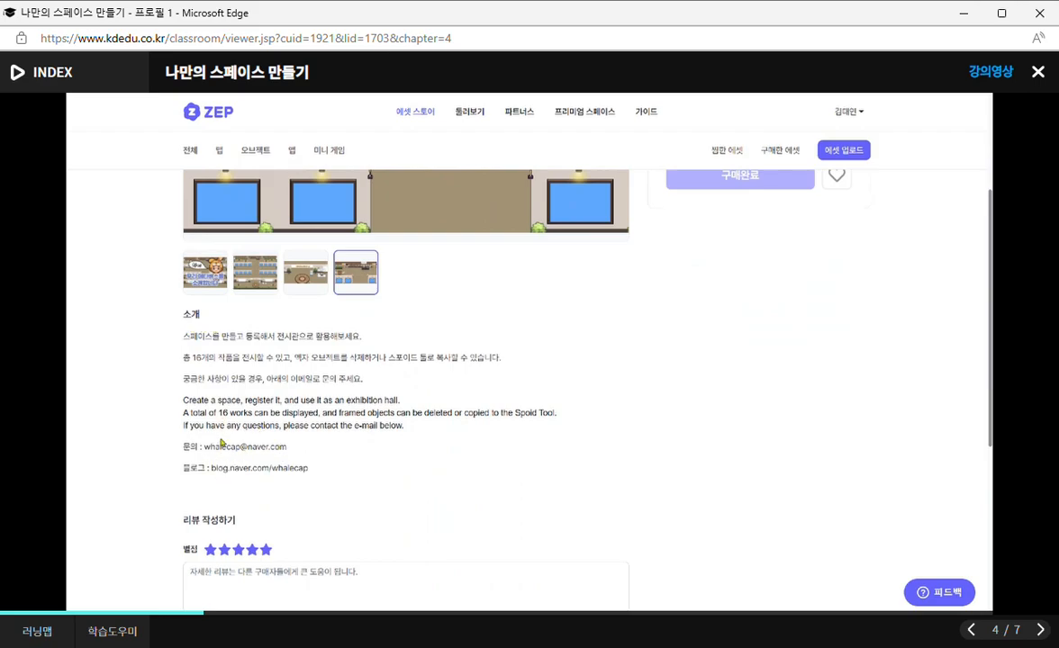
{"action": "scroll", "coordinate": [245, 437], "scroll_direction": "down", "scroll_amount": 3}
{"action": "scroll", "coordinate": [247, 443], "scroll_direction": "up", "scroll_amount": 5}
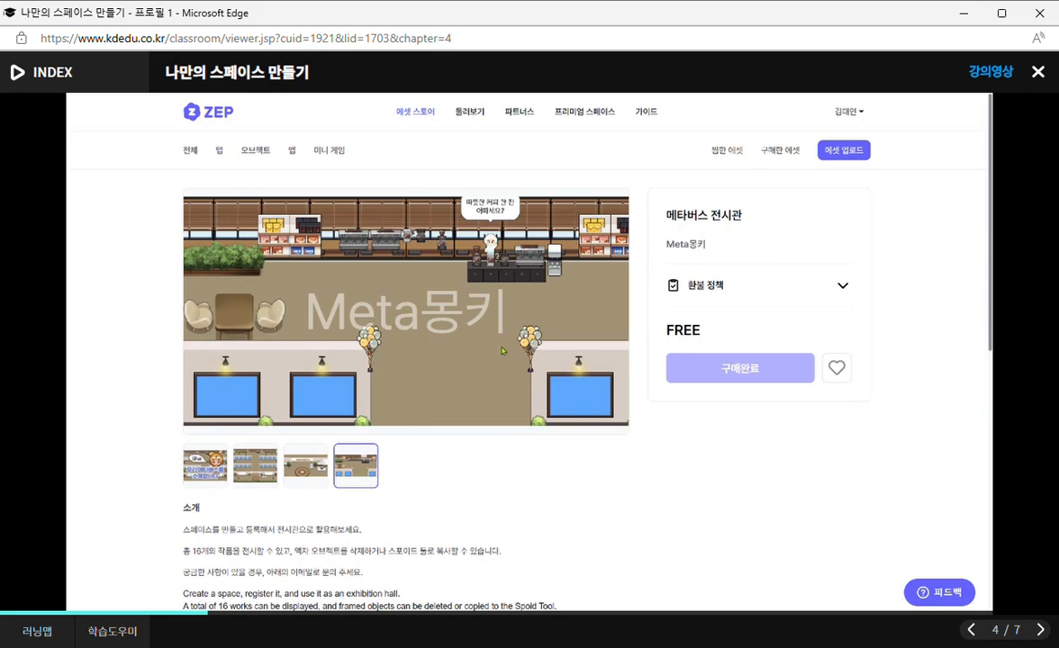
Go back to the map assets, preview the images of the free 맞춰봐 OX퀴즈룸 map and acquire it.
{"action": "left_click", "coordinate": [218, 158]}
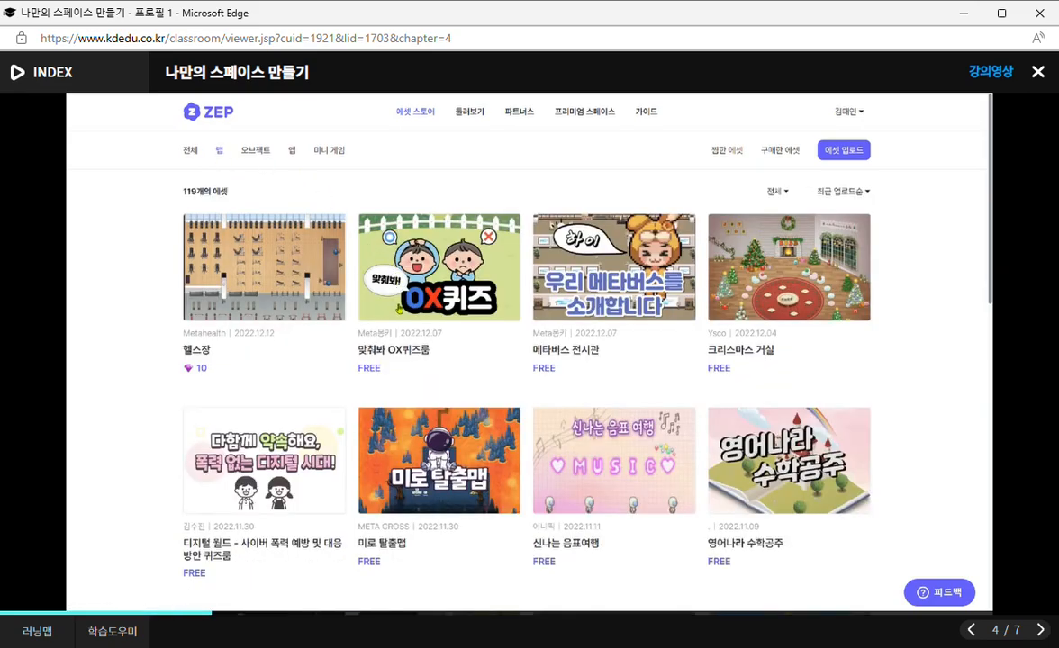
{"action": "left_click", "coordinate": [445, 296]}
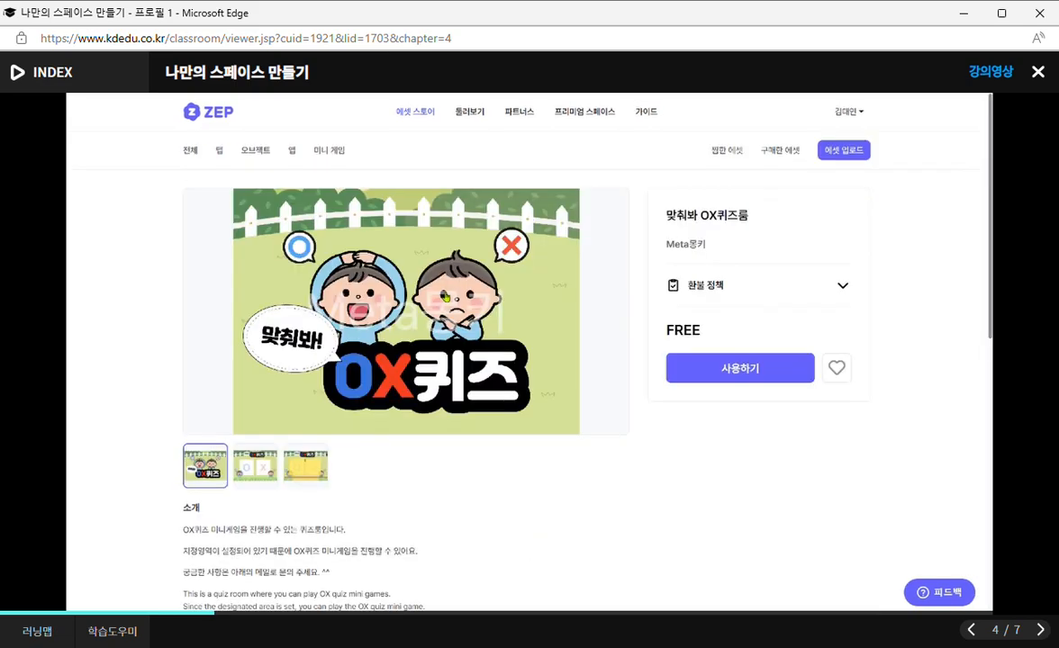
{"action": "left_click", "coordinate": [258, 470]}
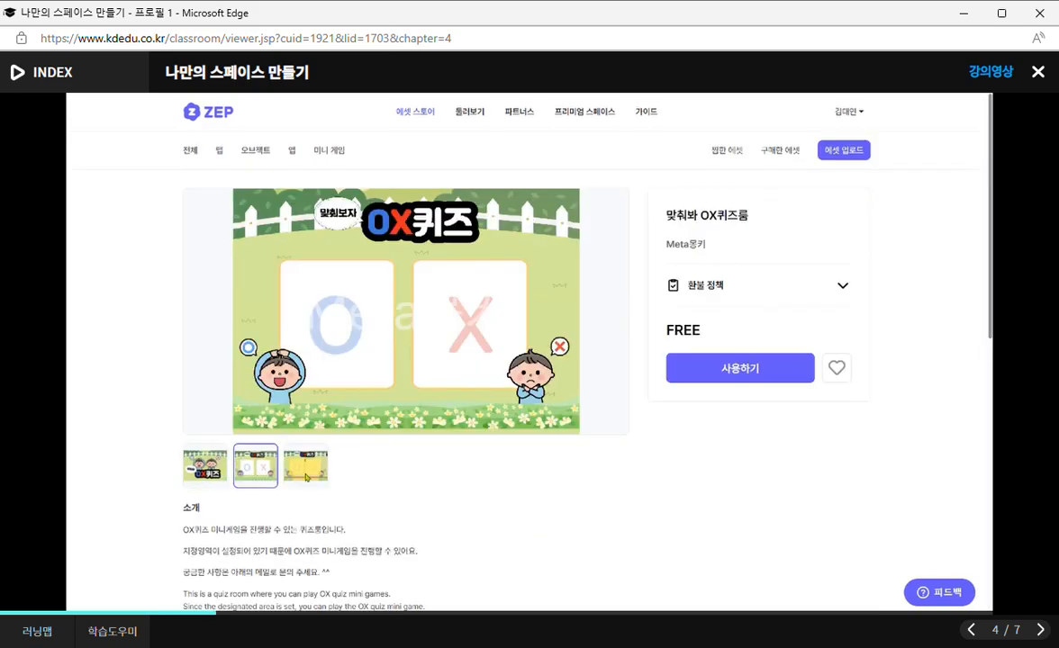
{"action": "left_click", "coordinate": [289, 449]}
{"action": "left_click", "coordinate": [221, 462]}
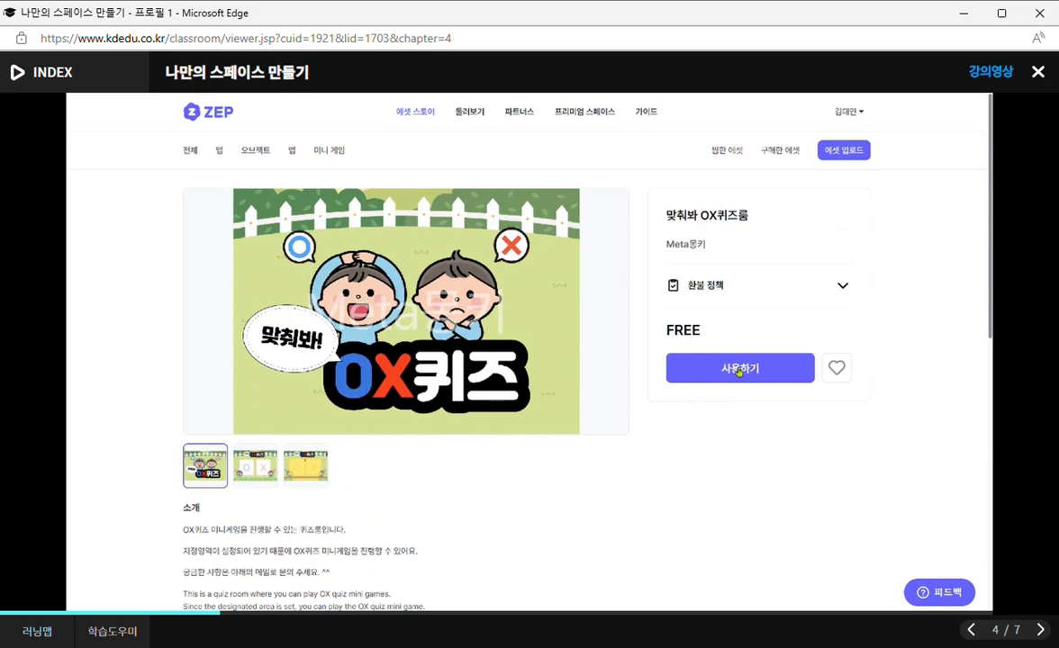
{"action": "left_click", "coordinate": [738, 371]}
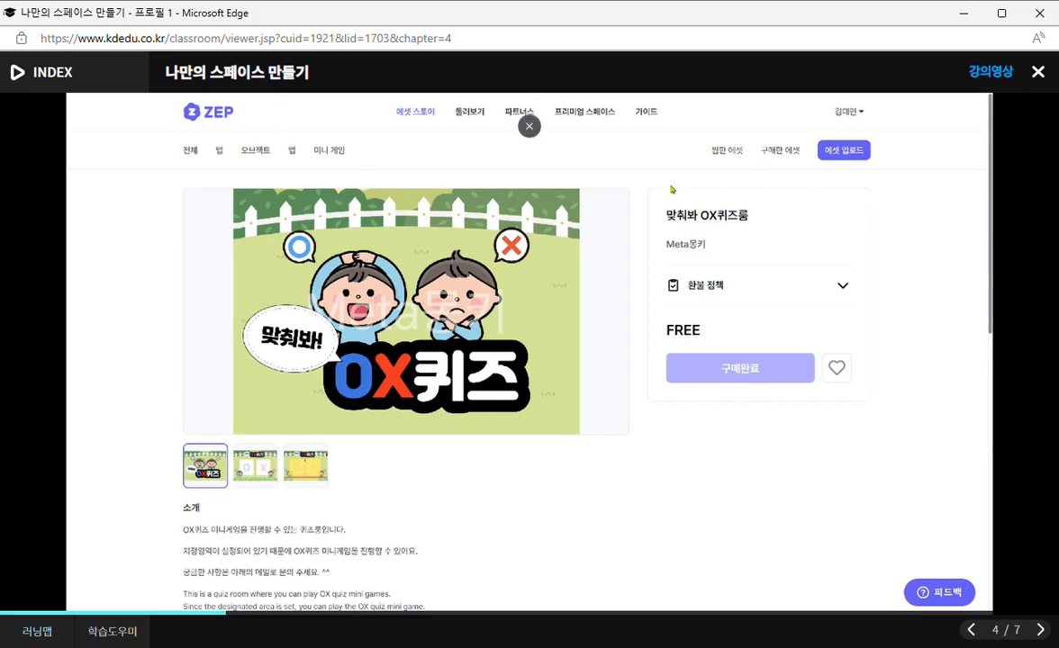
Look through the maps in the purchased assets list.
{"action": "left_click", "coordinate": [780, 155]}
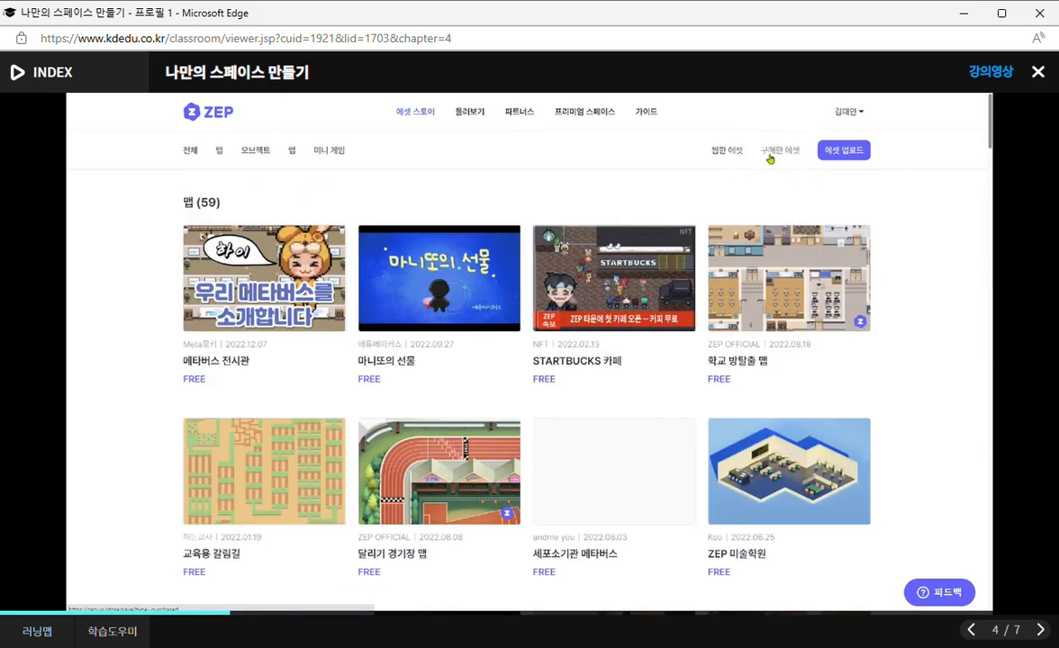
{"action": "scroll", "coordinate": [321, 344], "scroll_direction": "down", "scroll_amount": 4}
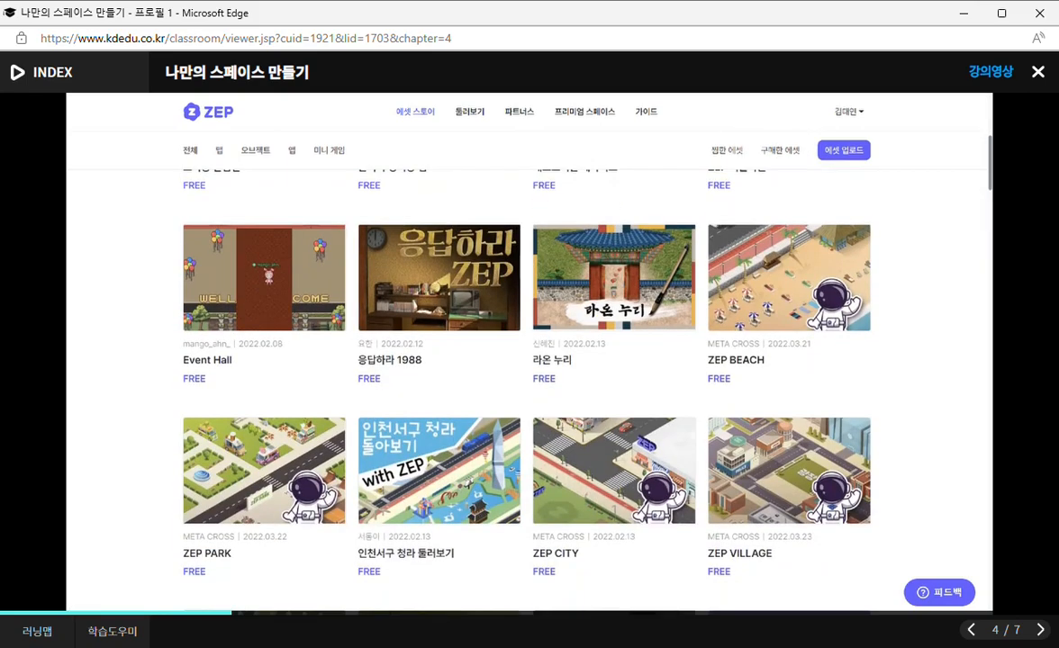
{"action": "scroll", "coordinate": [205, 230], "scroll_direction": "up", "scroll_amount": 8}
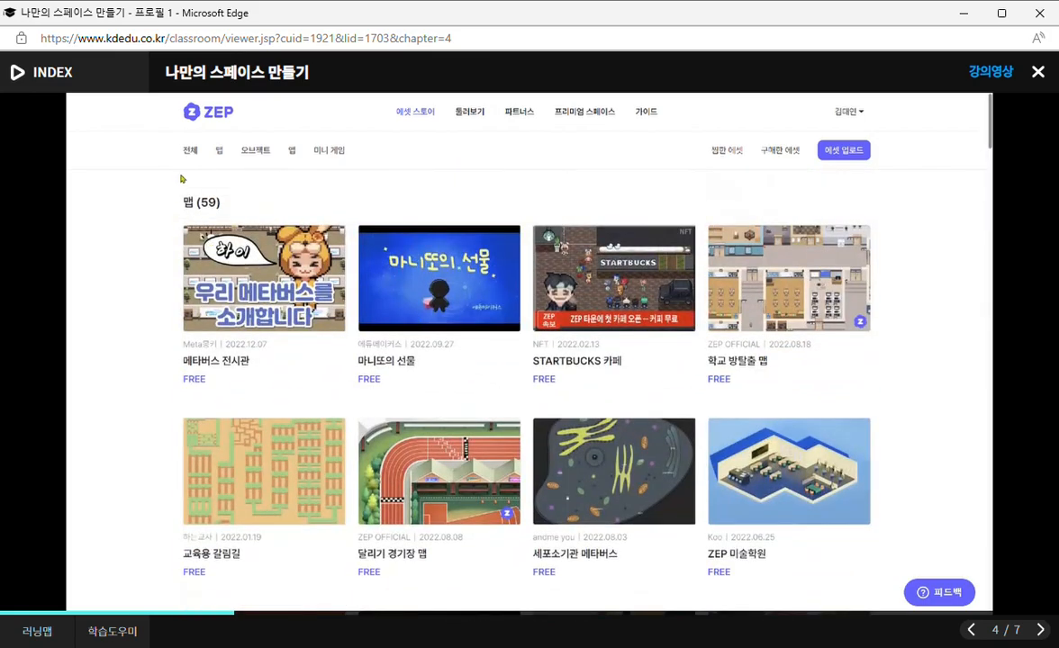
Start creating a new space from the ZEP home page and show the purchased maps as templates.
{"action": "left_click", "coordinate": [216, 117]}
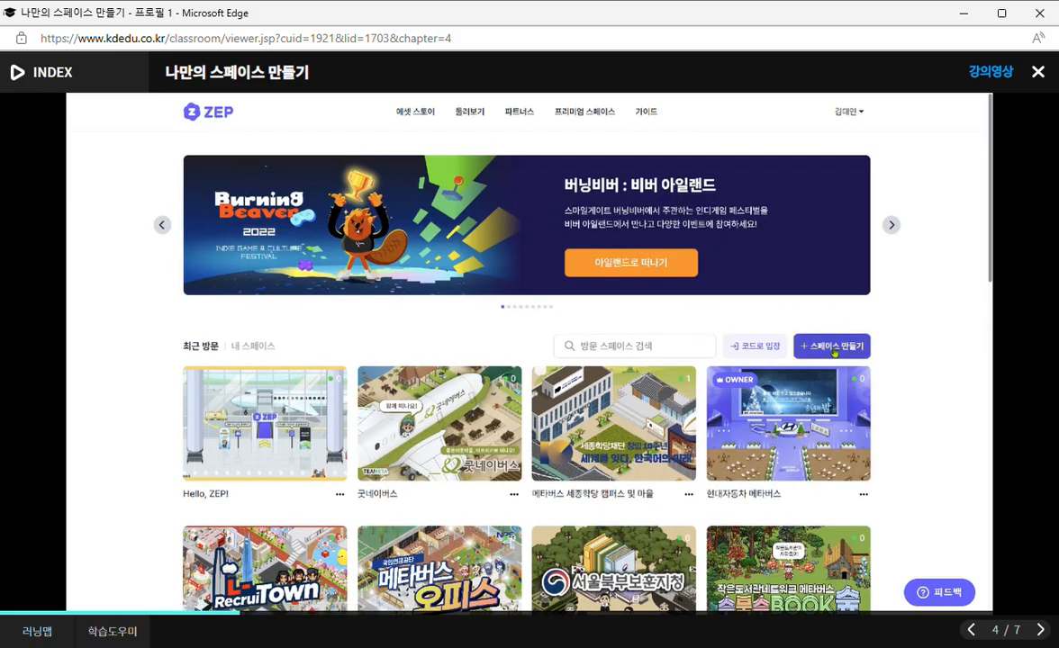
{"action": "left_click", "coordinate": [835, 348]}
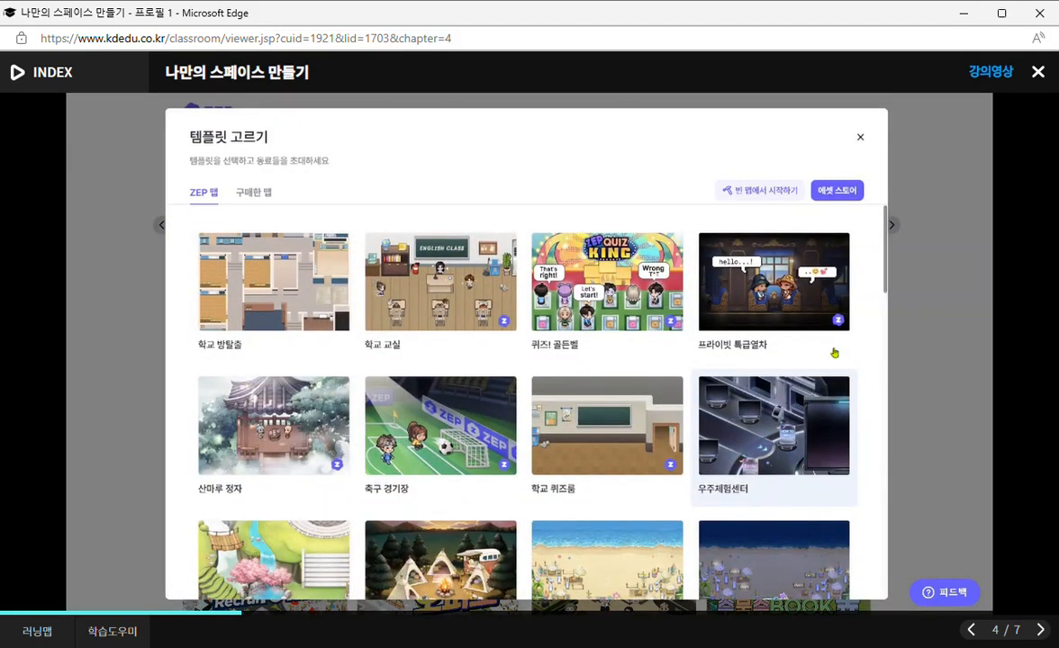
{"action": "left_click", "coordinate": [254, 193]}
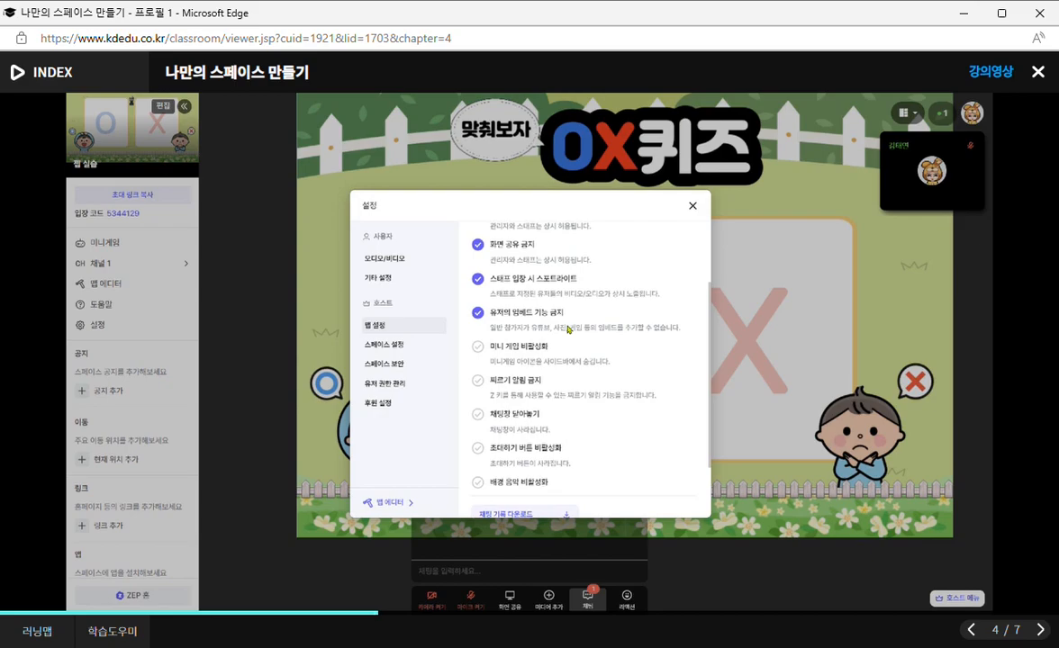
Review the host's map settings and space settings, including restrictions, chat options and cover image.
{"action": "scroll", "coordinate": [569, 330], "scroll_direction": "down", "scroll_amount": 1}
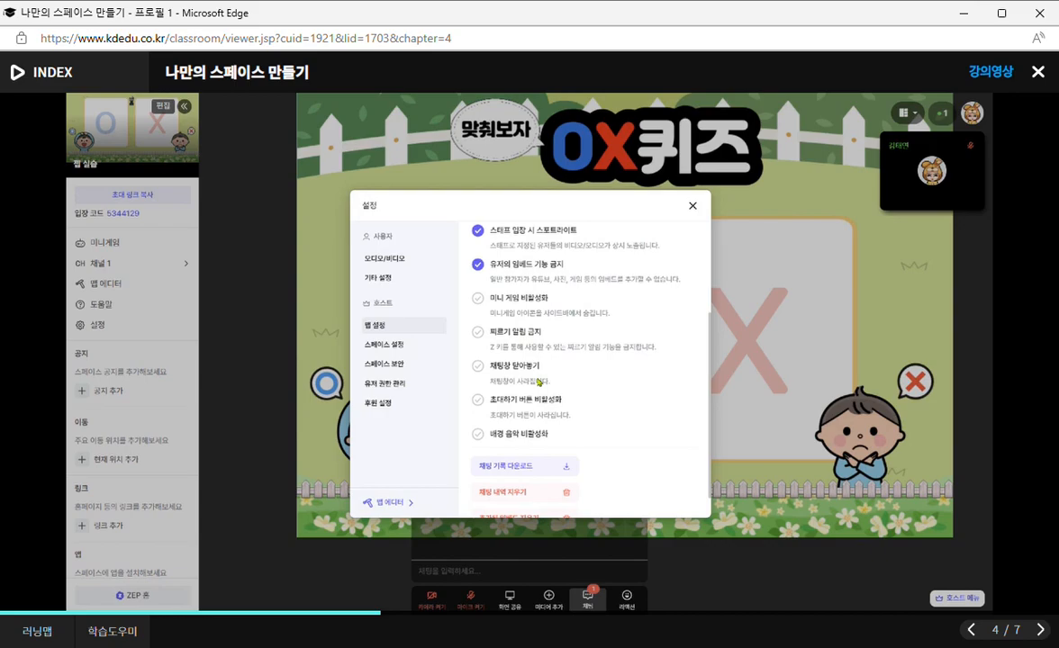
{"action": "scroll", "coordinate": [526, 403], "scroll_direction": "down", "scroll_amount": 1}
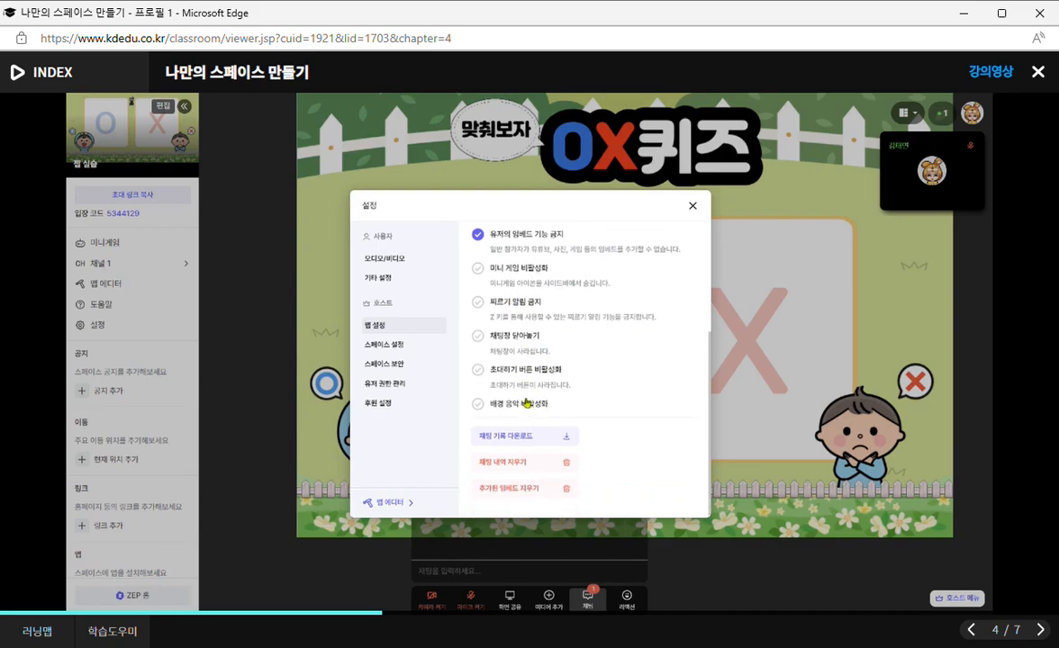
{"action": "left_click", "coordinate": [390, 350]}
{"action": "scroll", "coordinate": [564, 344], "scroll_direction": "up", "scroll_amount": 3}
{"action": "scroll", "coordinate": [564, 344], "scroll_direction": "down", "scroll_amount": 2}
{"action": "scroll", "coordinate": [518, 317], "scroll_direction": "down", "scroll_amount": 3}
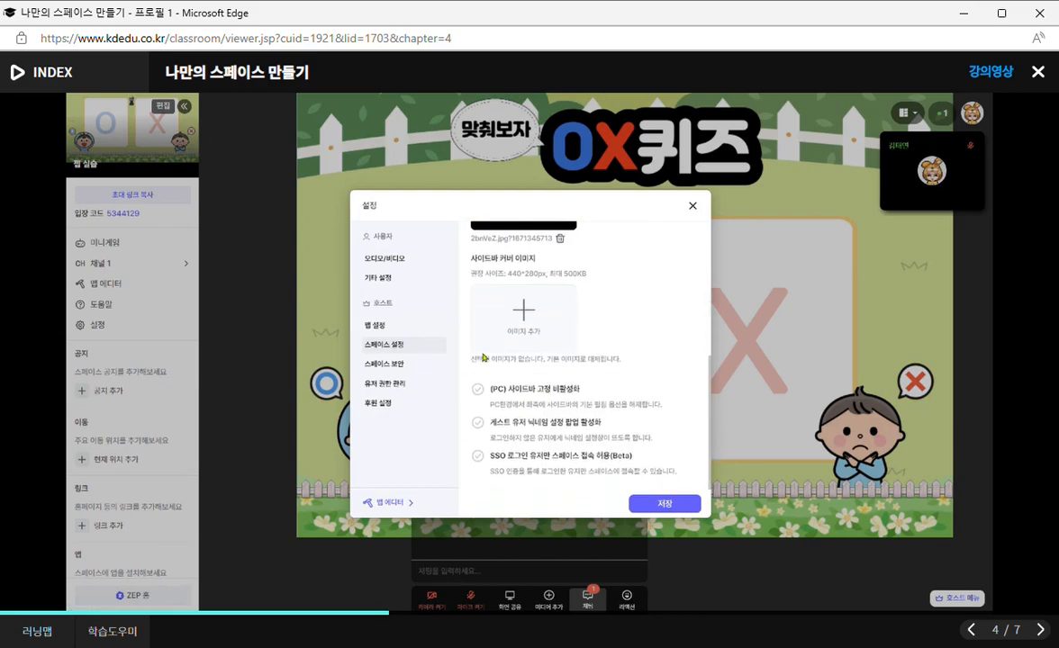
Examine the password option in the space security settings by switching it on and off.
{"action": "left_click", "coordinate": [386, 366]}
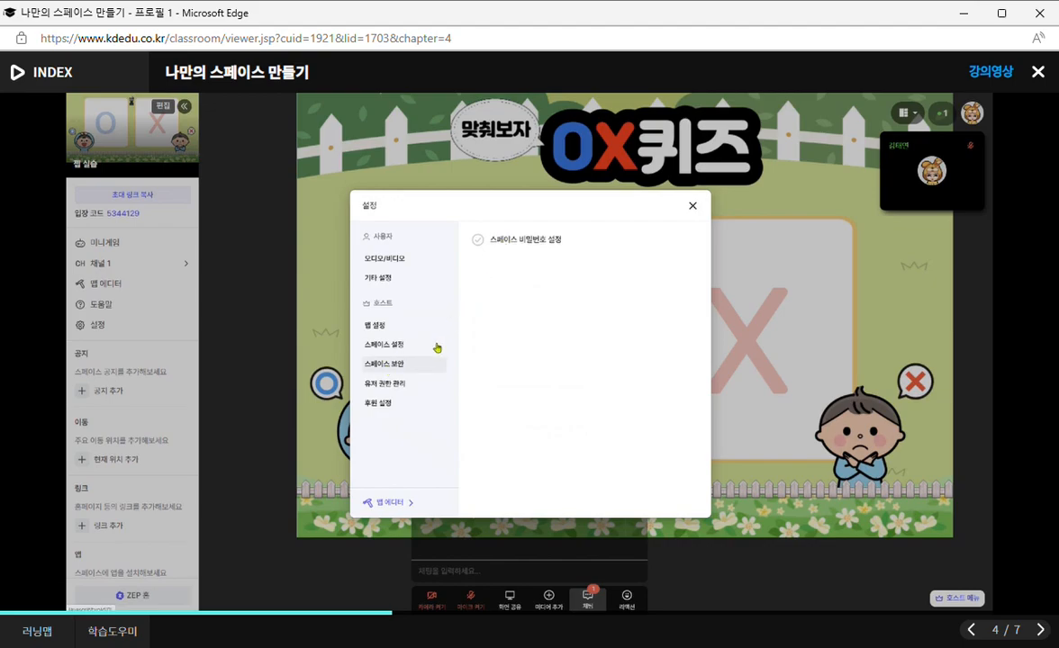
{"action": "left_click", "coordinate": [477, 240]}
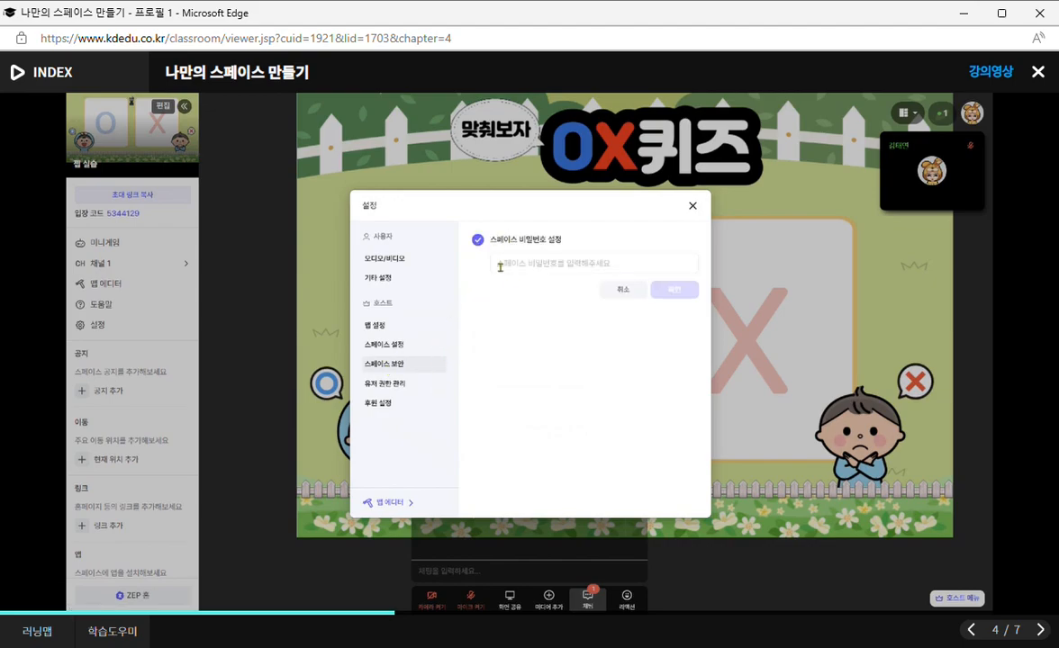
{"action": "left_click", "coordinate": [477, 240]}
Review the user permission management and sponsorship settings, and close the settings.
{"action": "left_click", "coordinate": [375, 388]}
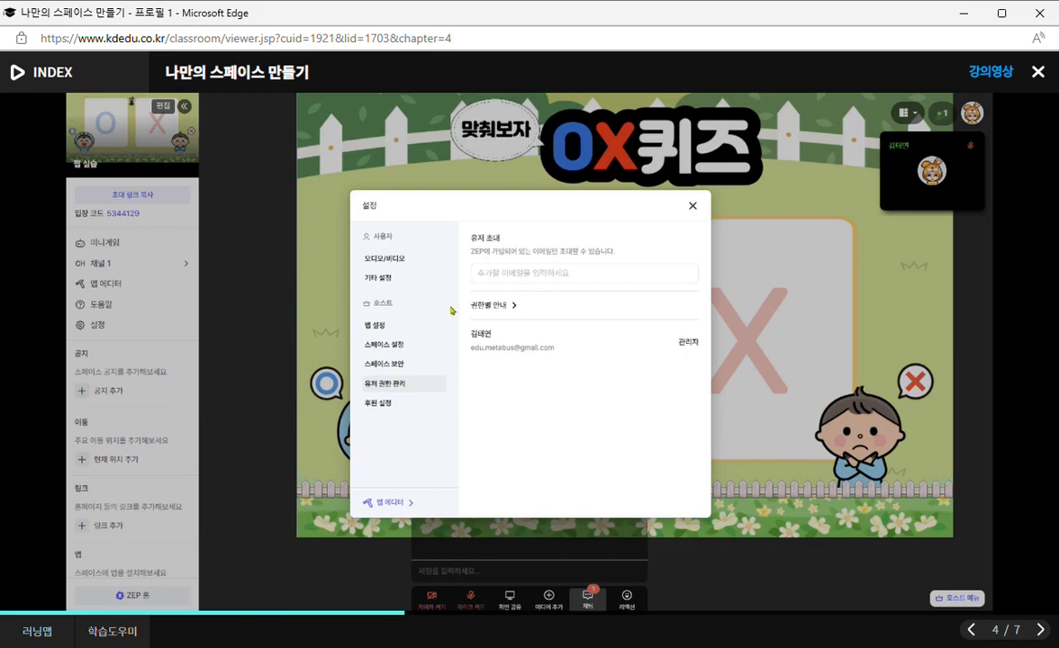
{"action": "left_click", "coordinate": [505, 275]}
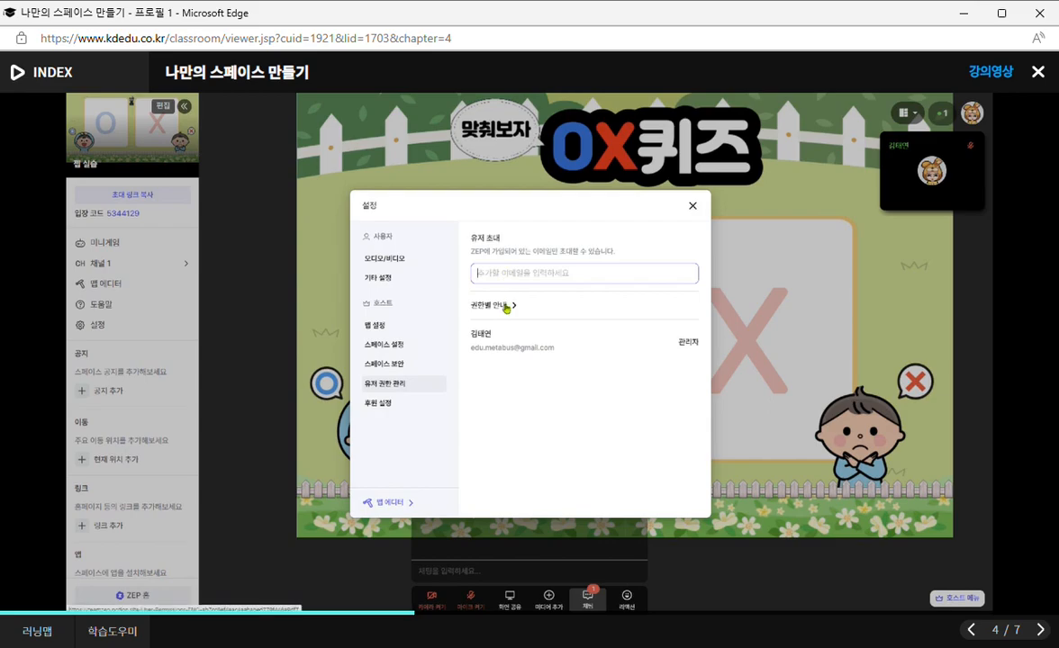
{"action": "left_click", "coordinate": [376, 412]}
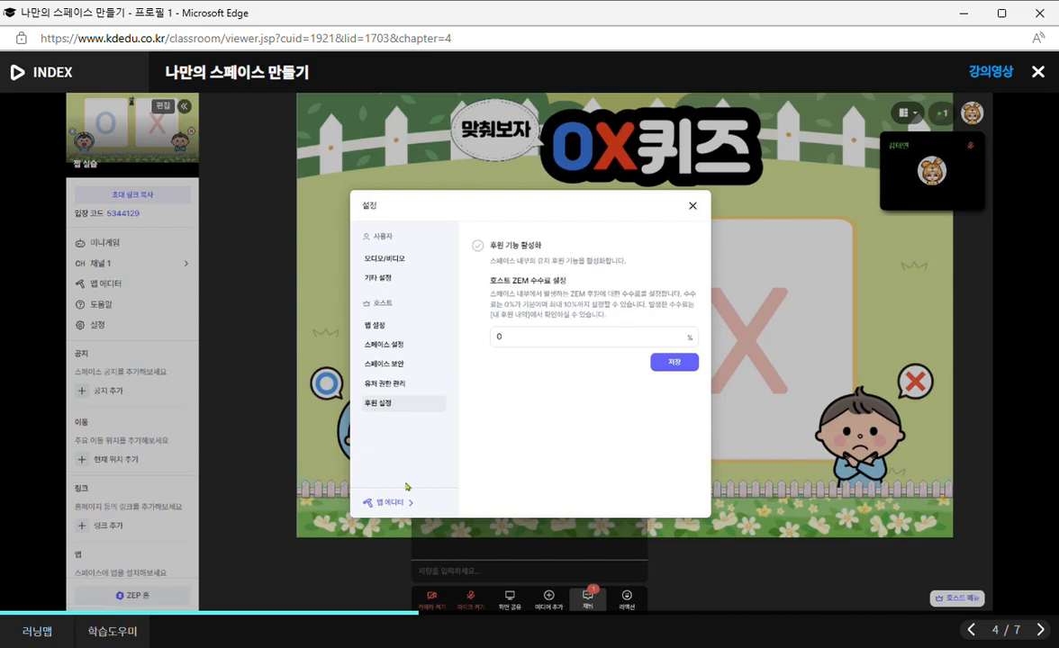
{"action": "left_click", "coordinate": [692, 207]}
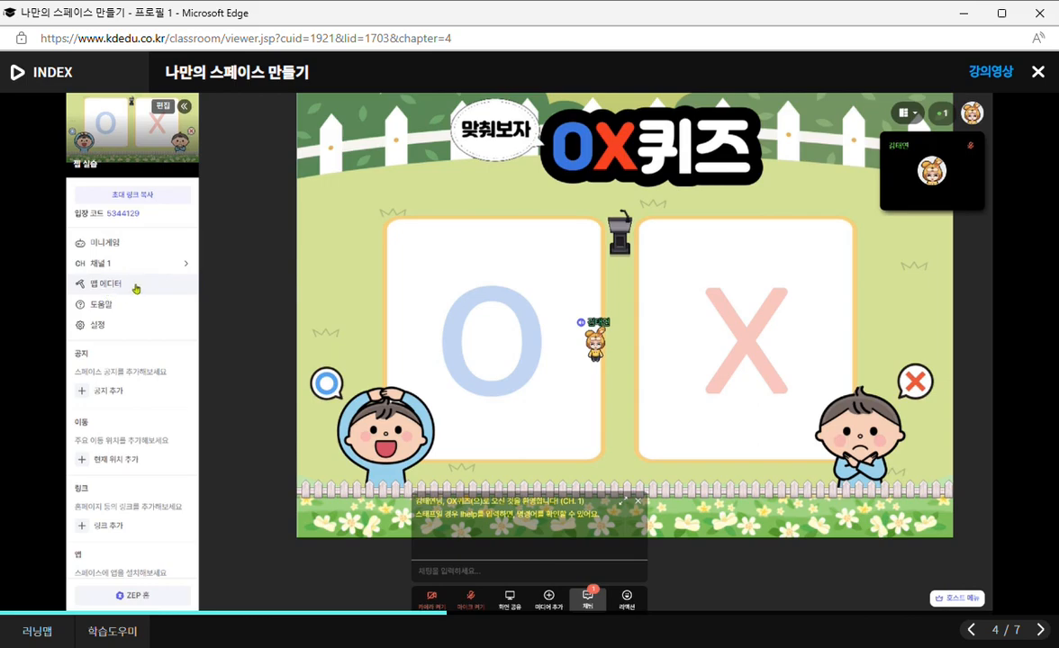
{"action": "left_click", "coordinate": [99, 325]}
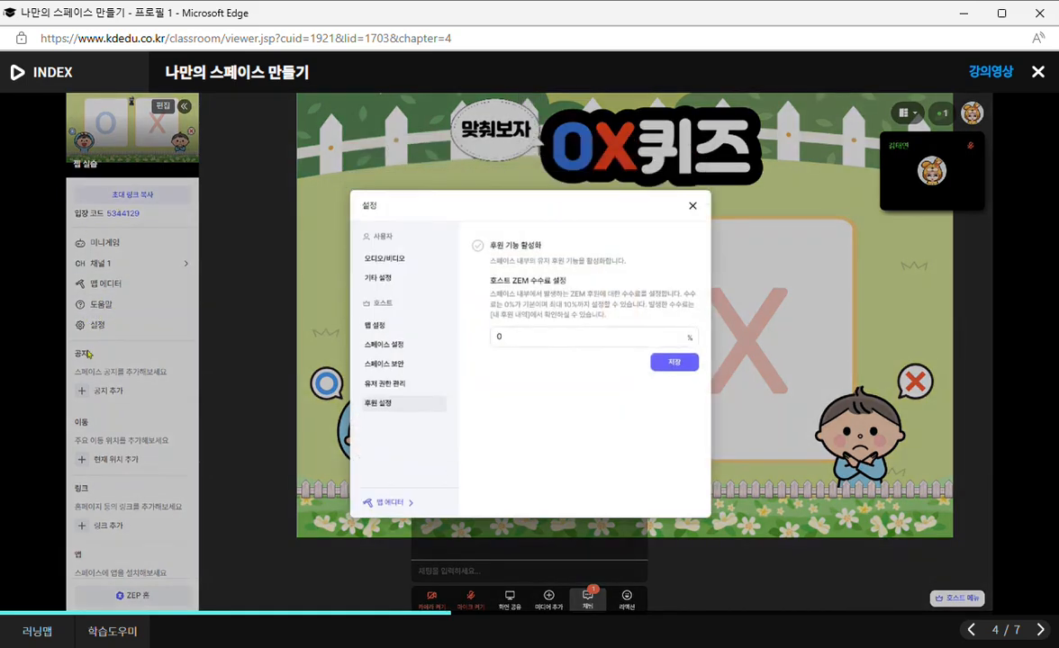
{"action": "left_click", "coordinate": [693, 207]}
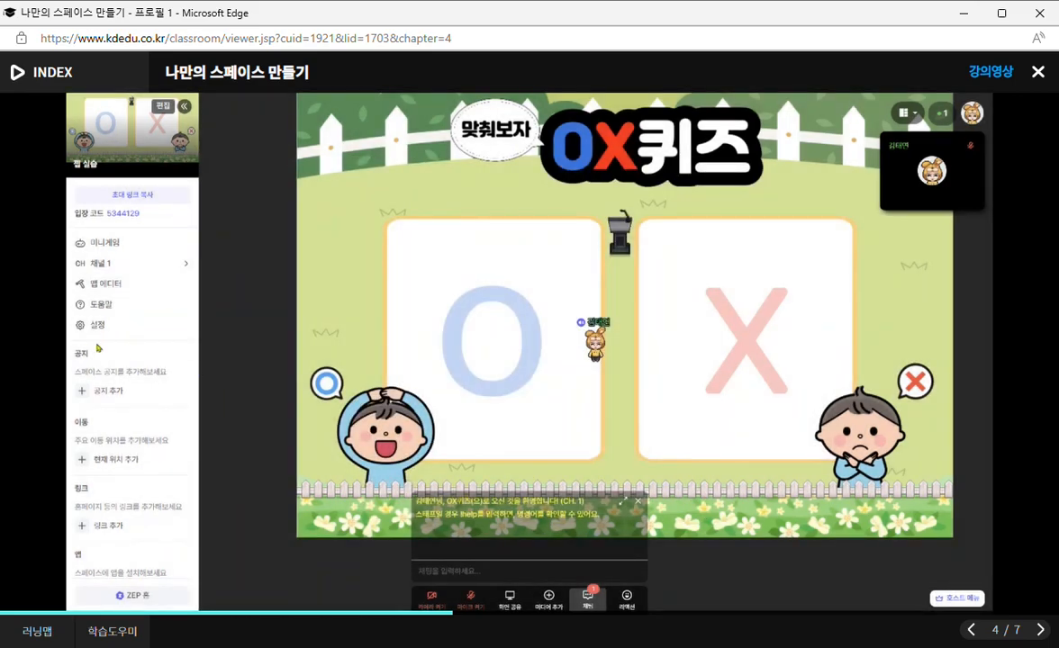
Add a space notice with the text "공지사항입니다.".
{"action": "left_click", "coordinate": [105, 398]}
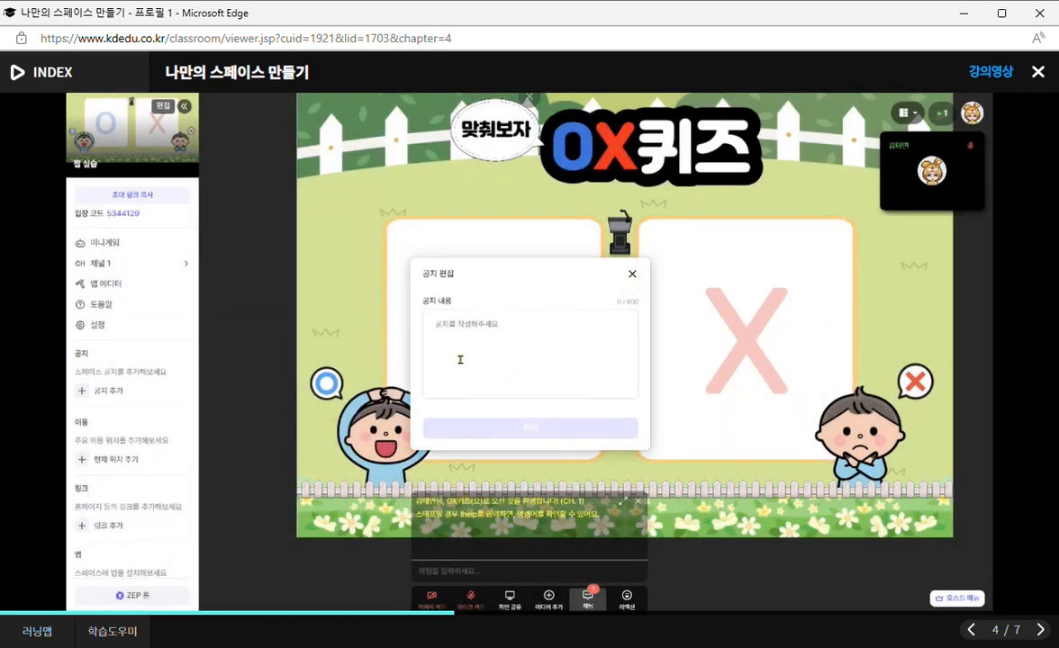
{"action": "type", "text": "공지사항입니다."}
{"action": "left_click", "coordinate": [529, 428]}
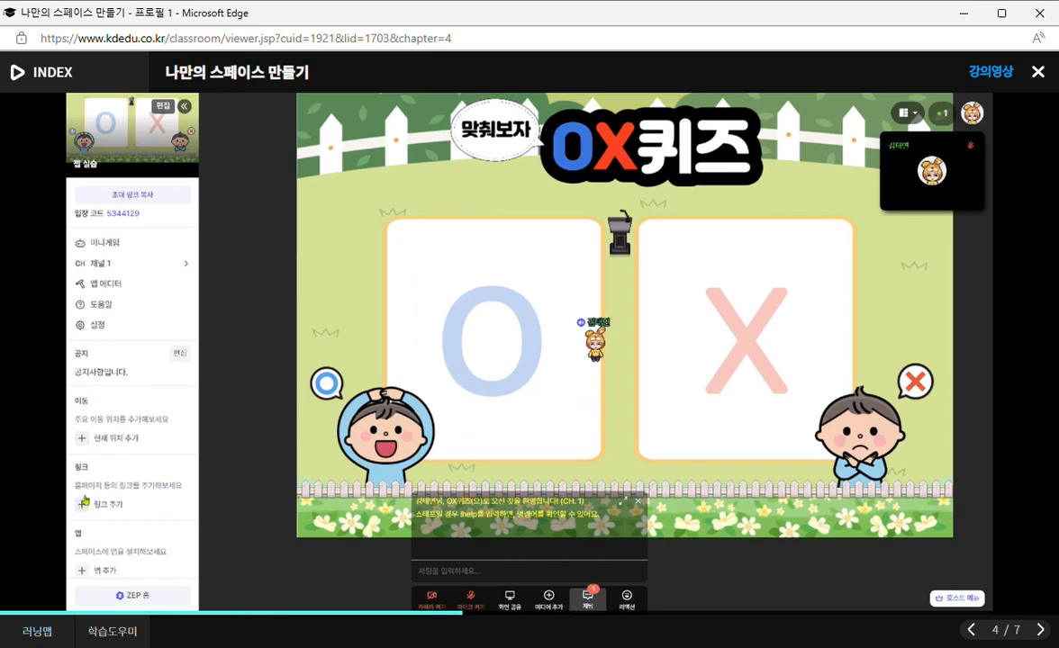
Review the list of apps that can be installed in the space, and close it.
{"action": "scroll", "coordinate": [117, 486], "scroll_direction": "down", "scroll_amount": 1}
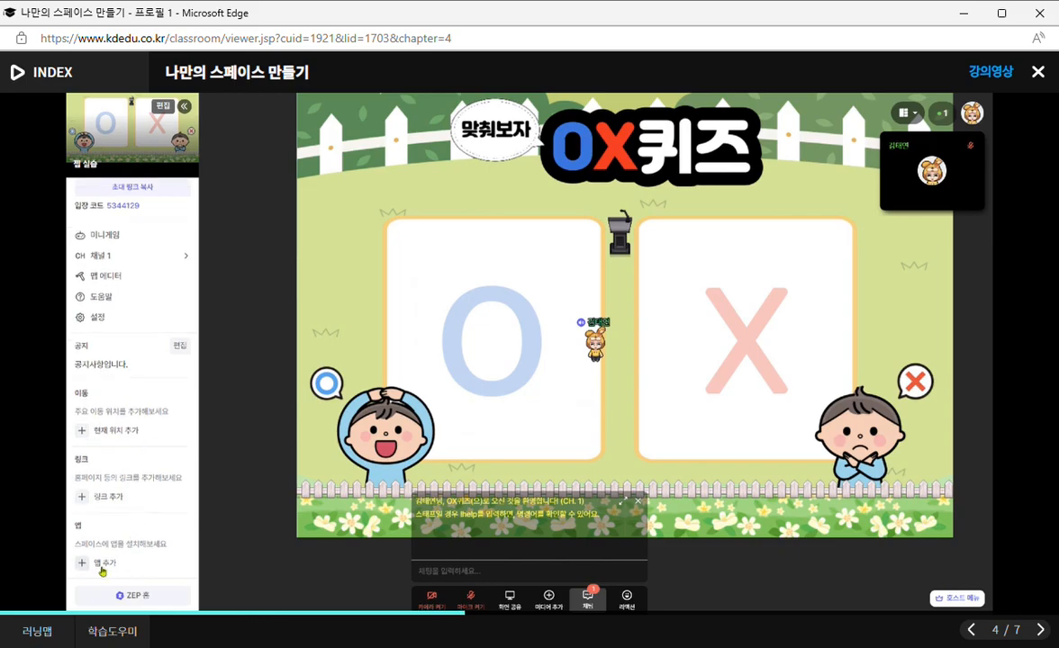
{"action": "left_click", "coordinate": [108, 560]}
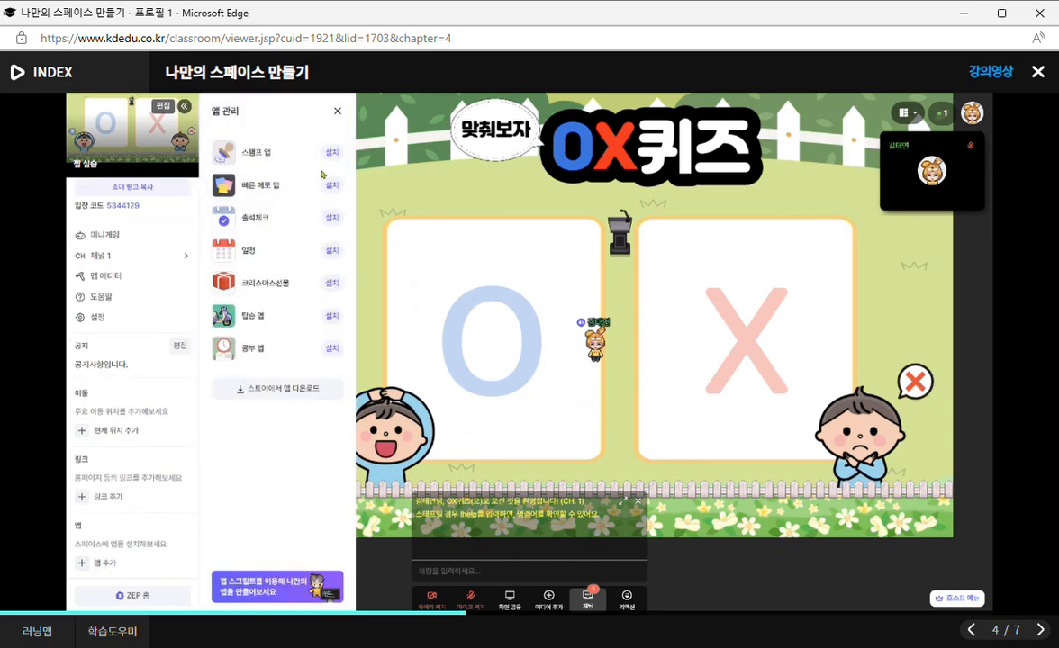
{"action": "left_click", "coordinate": [339, 112]}
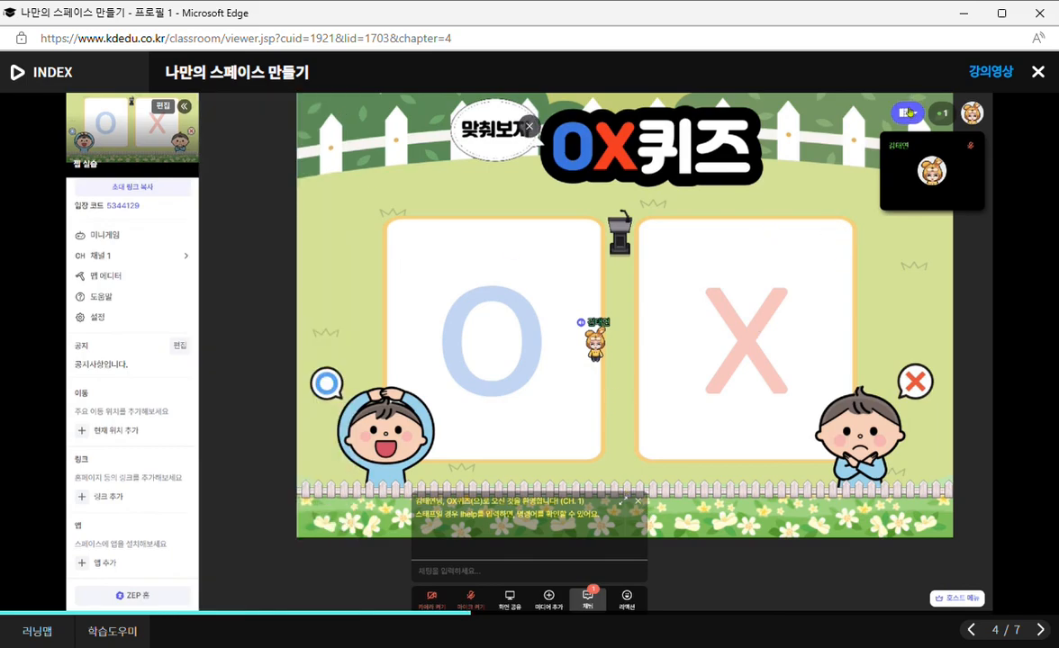
Try the top-aligned and grid video layouts, and set the participant video view to hidden (숨기기).
{"action": "left_click", "coordinate": [915, 114]}
{"action": "left_click", "coordinate": [907, 159]}
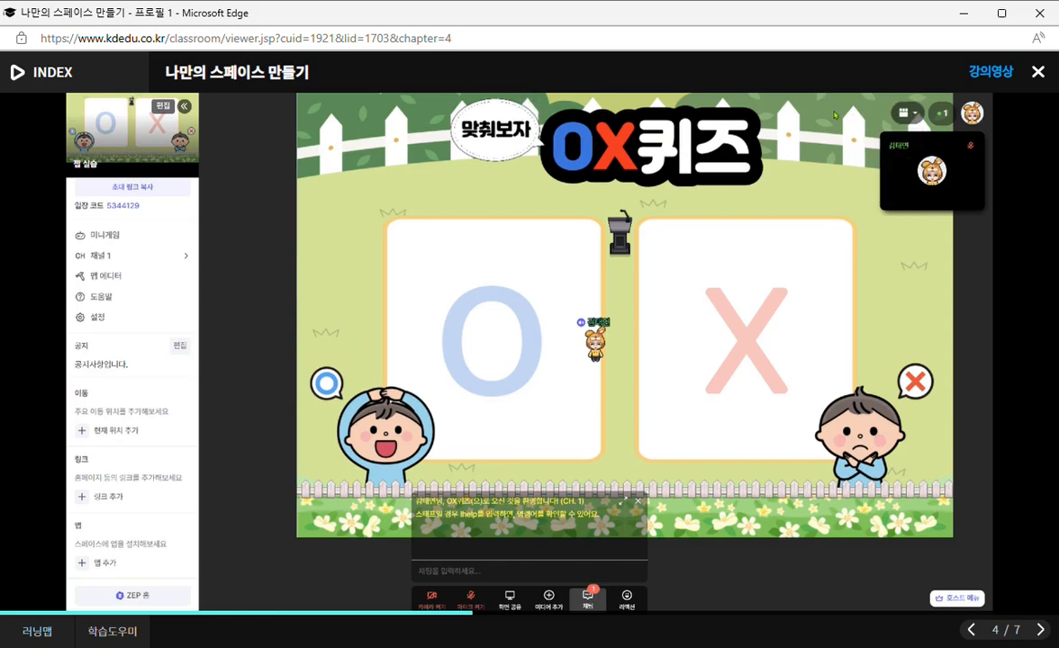
{"action": "left_click", "coordinate": [907, 113]}
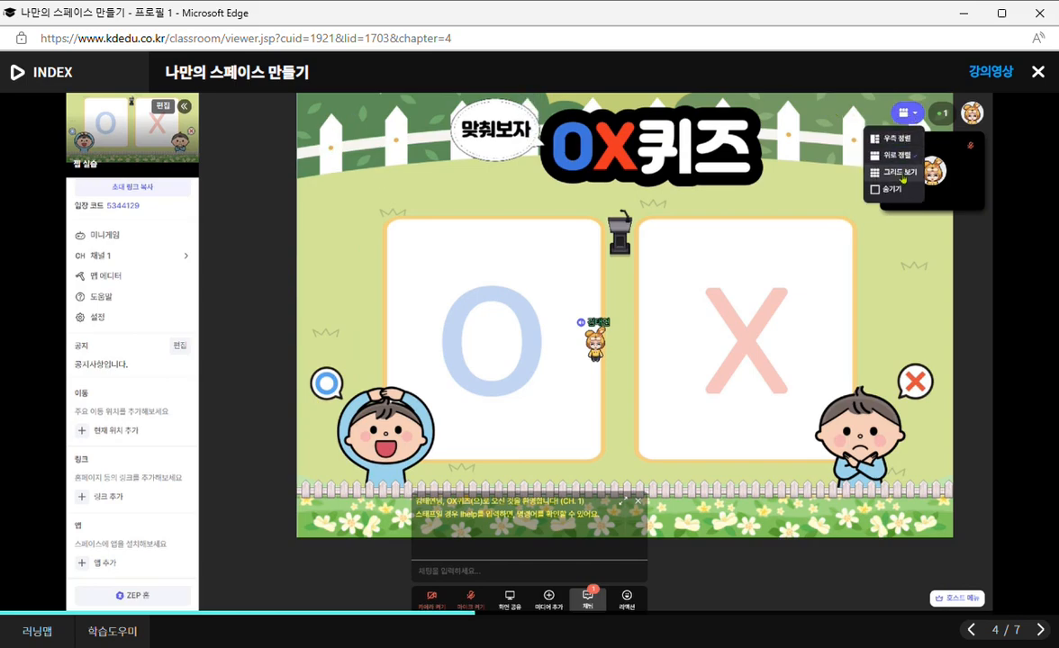
{"action": "left_click", "coordinate": [830, 163]}
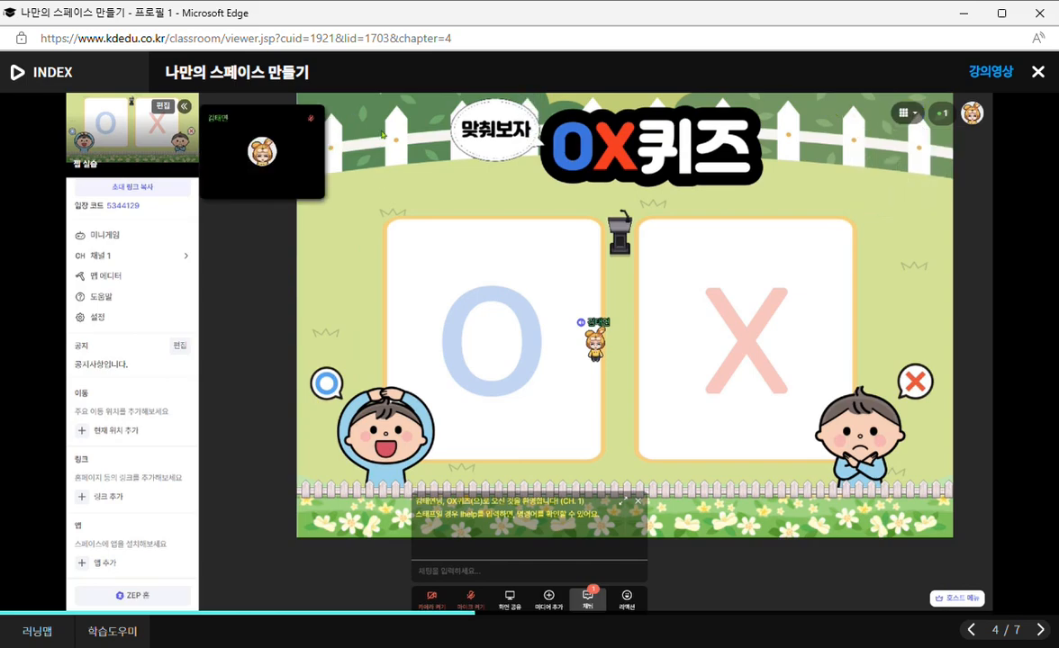
{"action": "left_click", "coordinate": [907, 113]}
{"action": "left_click", "coordinate": [878, 185]}
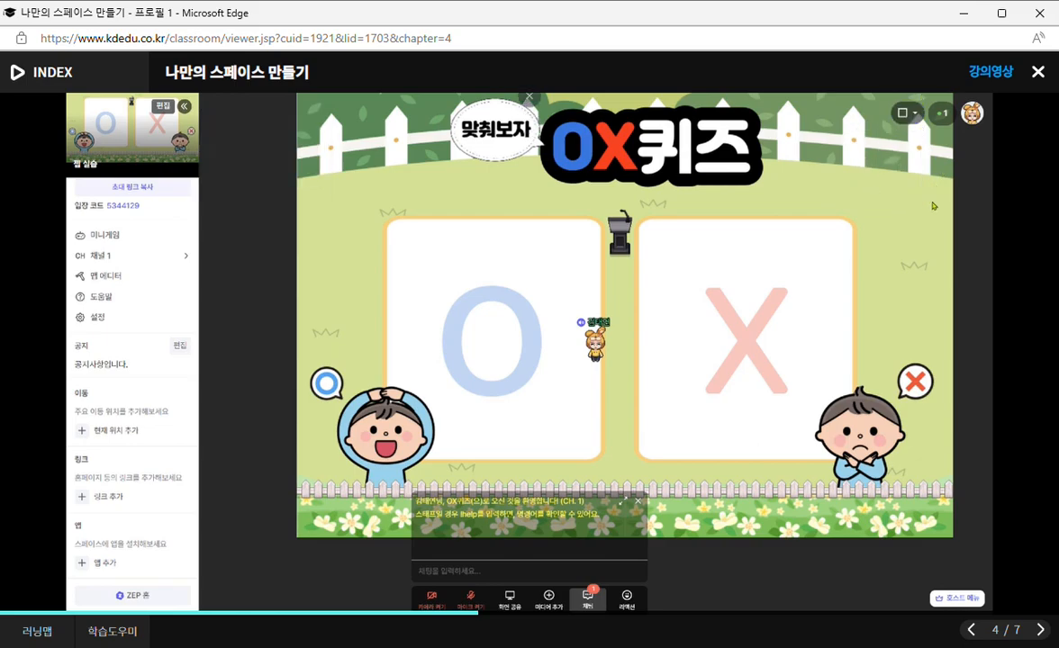
View the participant list and the own profile card, closing each one after checking it.
{"action": "left_click", "coordinate": [941, 115]}
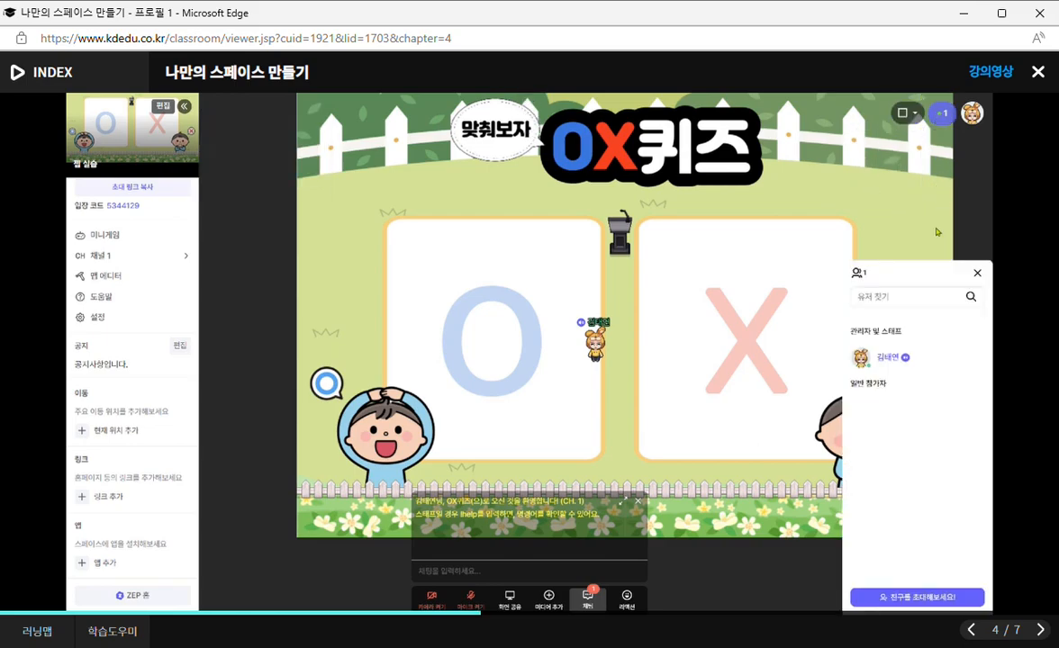
{"action": "left_click", "coordinate": [978, 272]}
{"action": "left_click", "coordinate": [972, 112]}
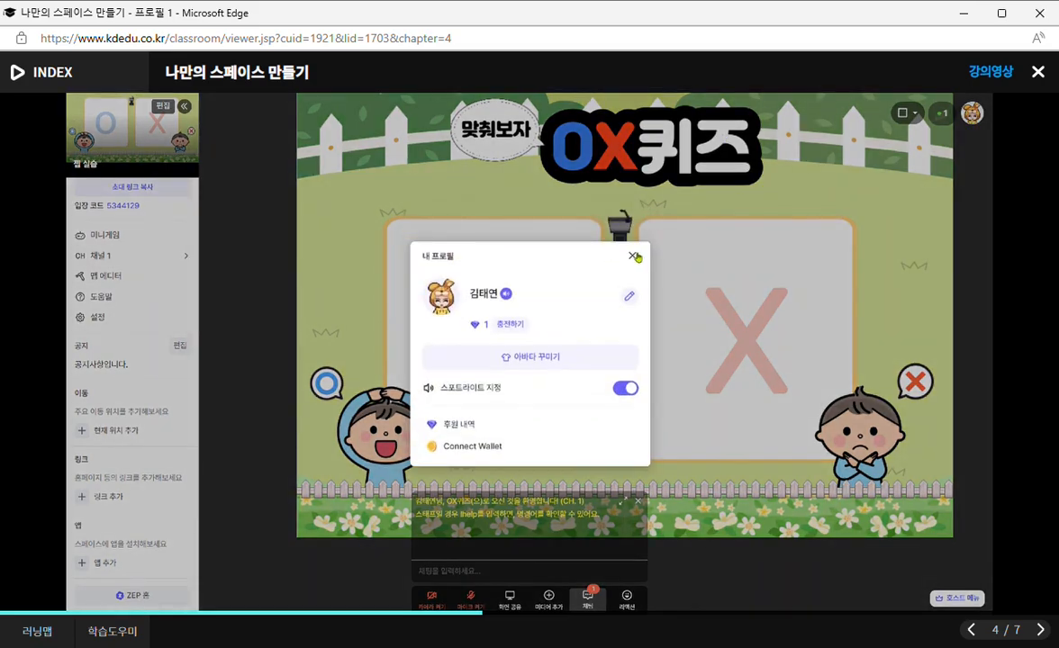
{"action": "left_click", "coordinate": [633, 257]}
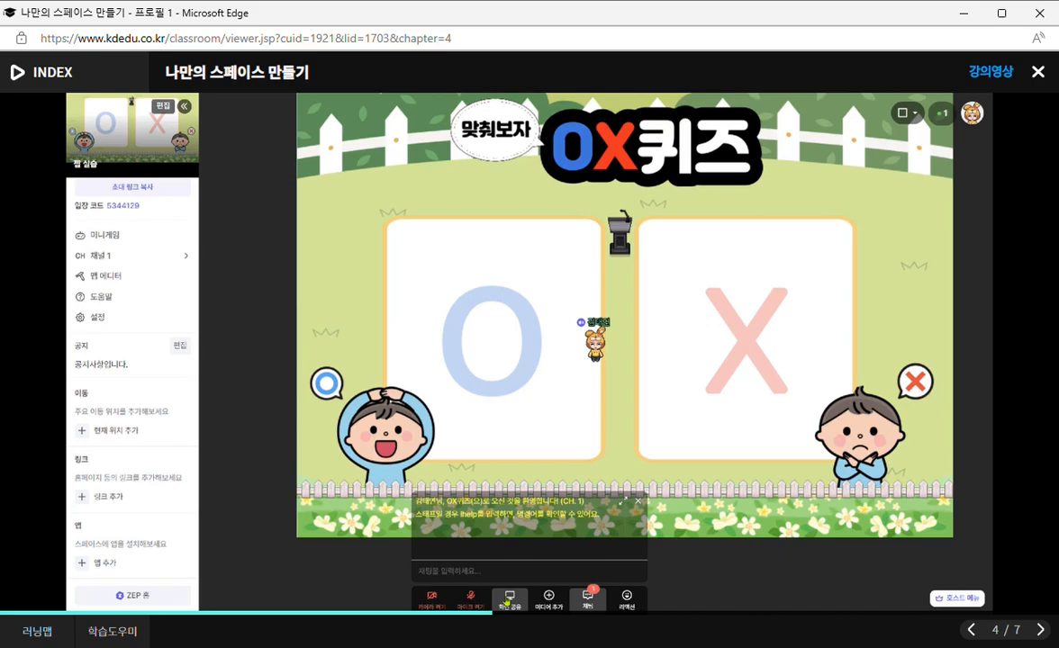
Review the add-media options and the host's map settings that restrict screen sharing and embedding by participants.
{"action": "left_click", "coordinate": [549, 599]}
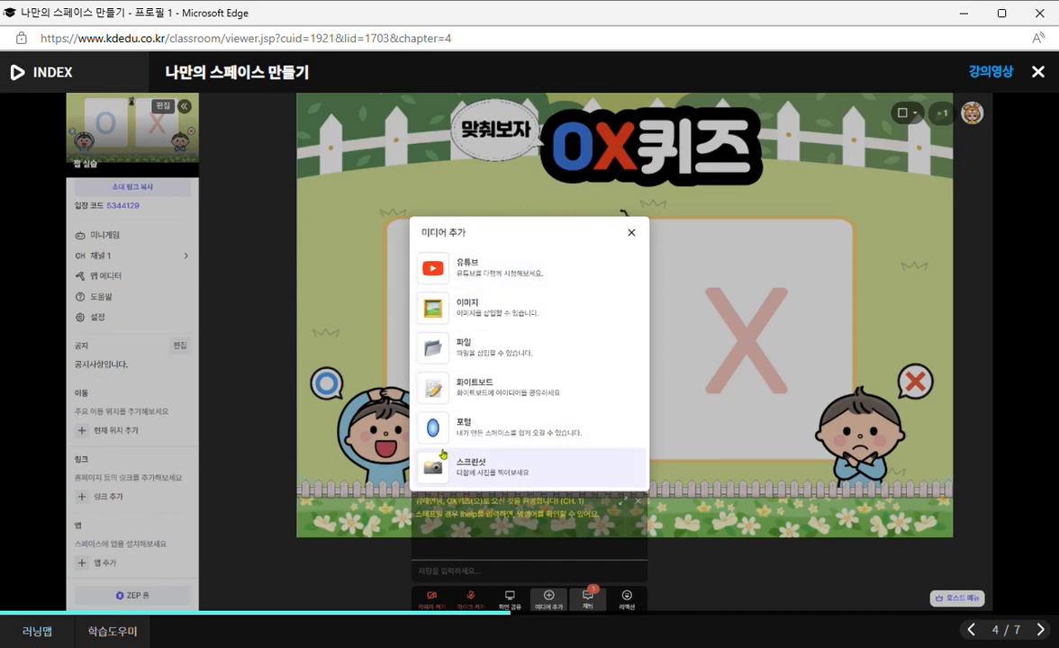
{"action": "left_click", "coordinate": [631, 234]}
{"action": "left_click", "coordinate": [134, 312]}
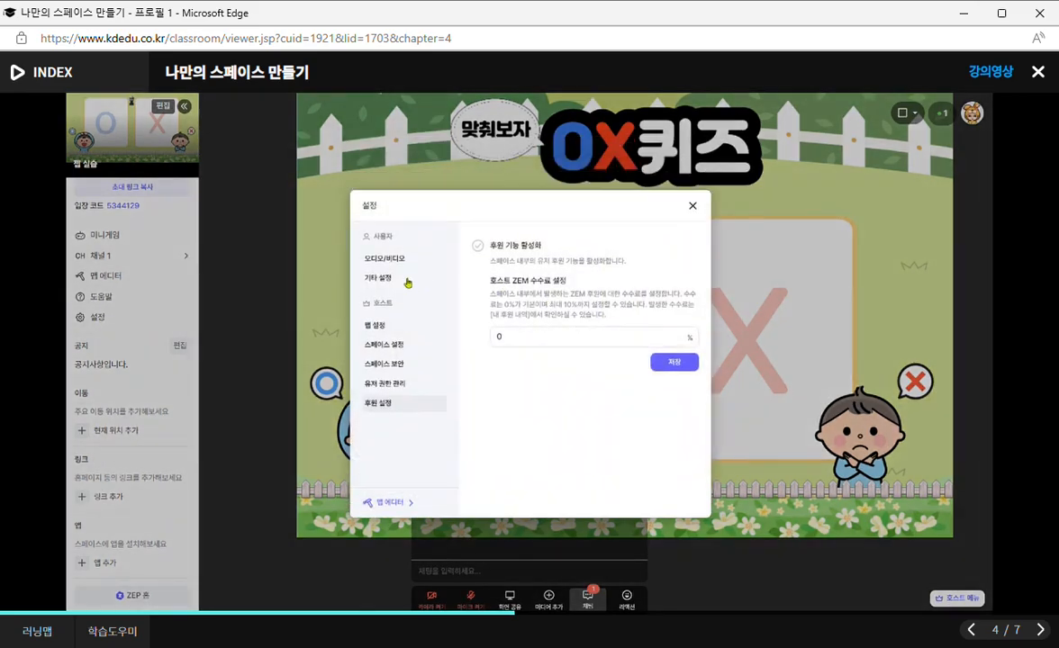
{"action": "left_click", "coordinate": [381, 346]}
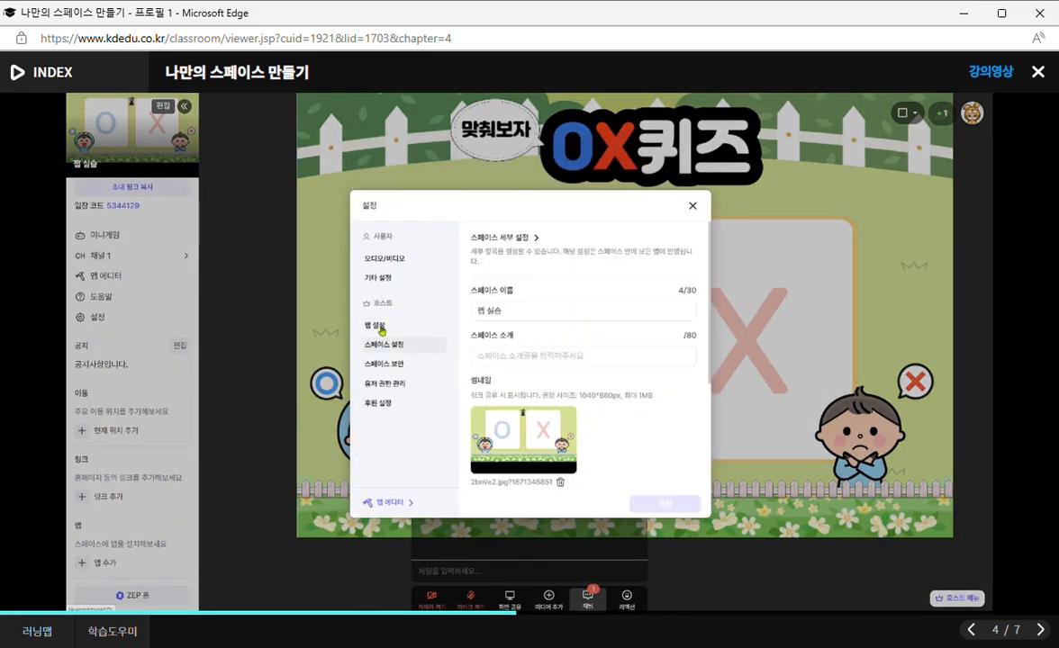
{"action": "left_click", "coordinate": [362, 326]}
{"action": "scroll", "coordinate": [507, 365], "scroll_direction": "down", "scroll_amount": 1}
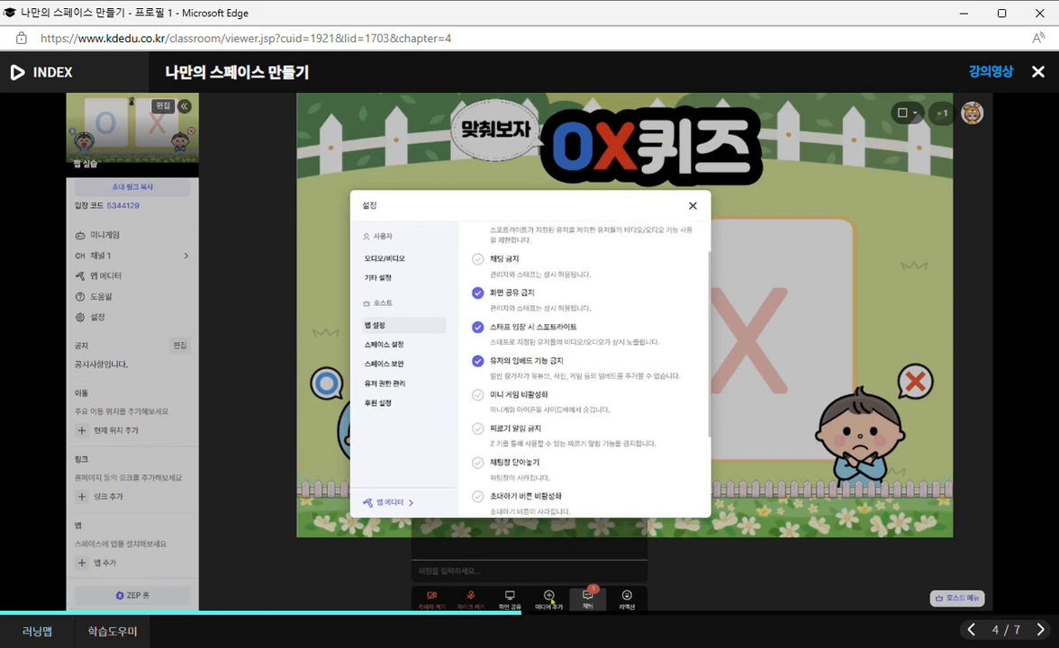
{"action": "left_click", "coordinate": [695, 207]}
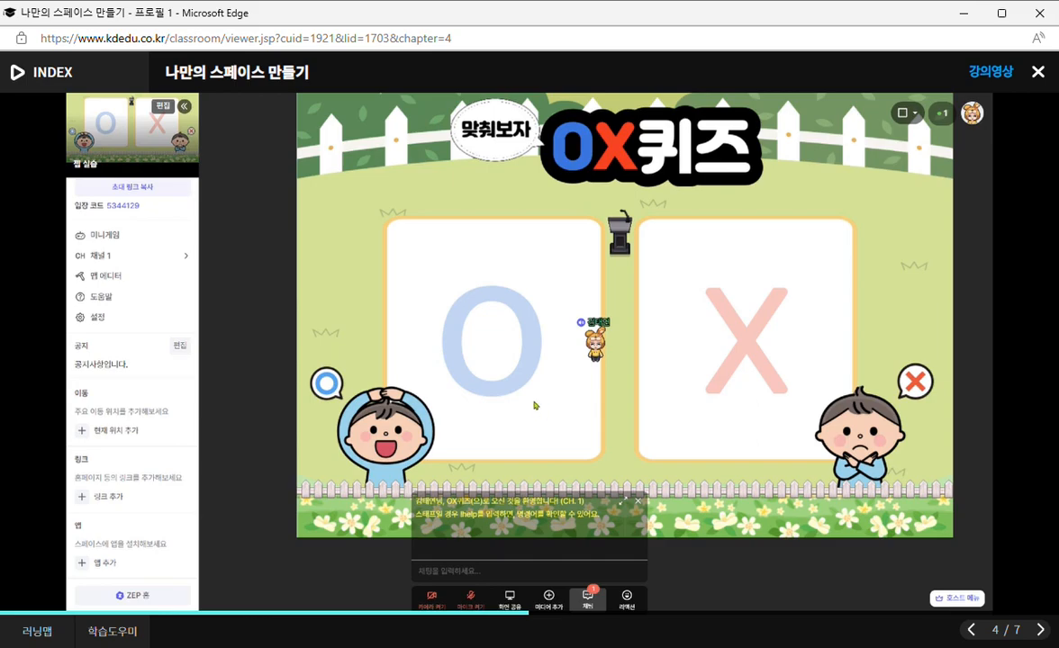
Examine the add-media choices and the emoji reactions, and check what the host menu opens.
{"action": "left_click", "coordinate": [548, 598]}
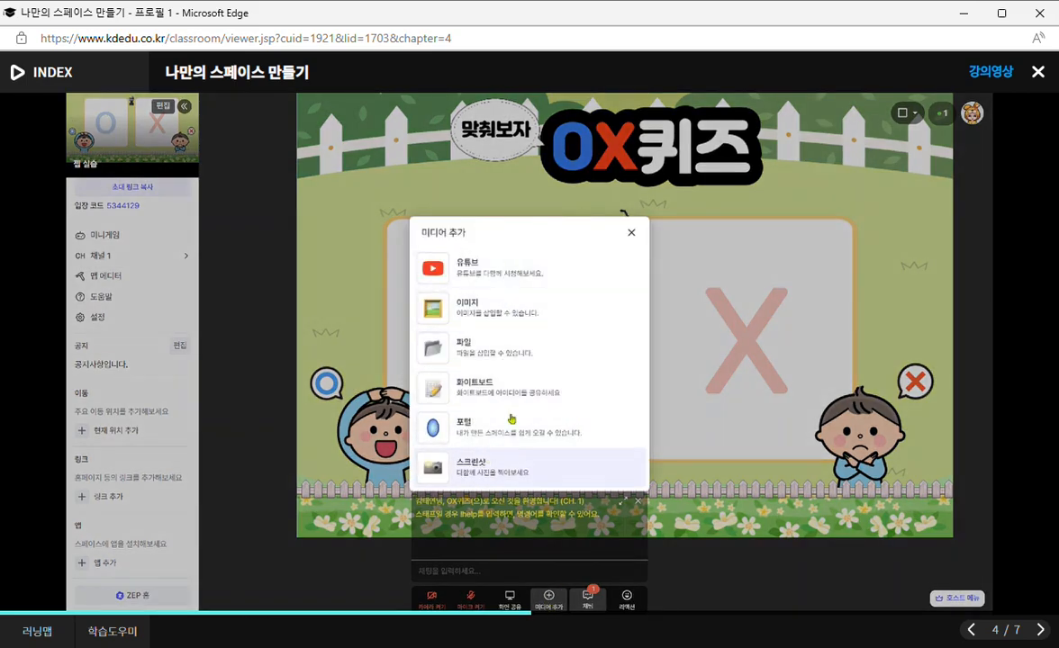
{"action": "left_click", "coordinate": [631, 233]}
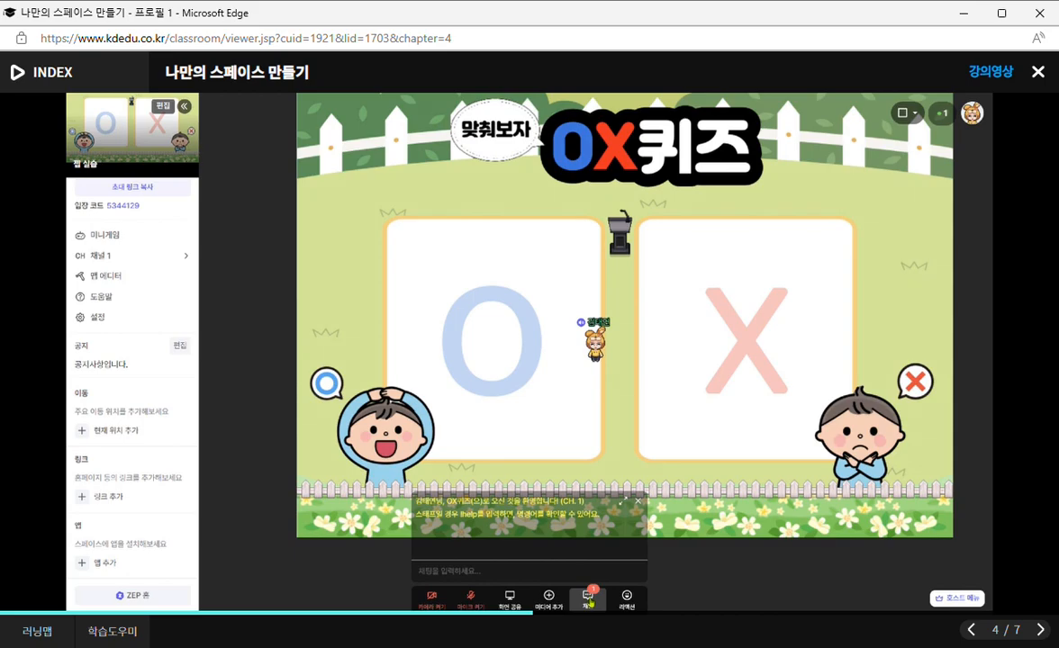
{"action": "left_click", "coordinate": [627, 598]}
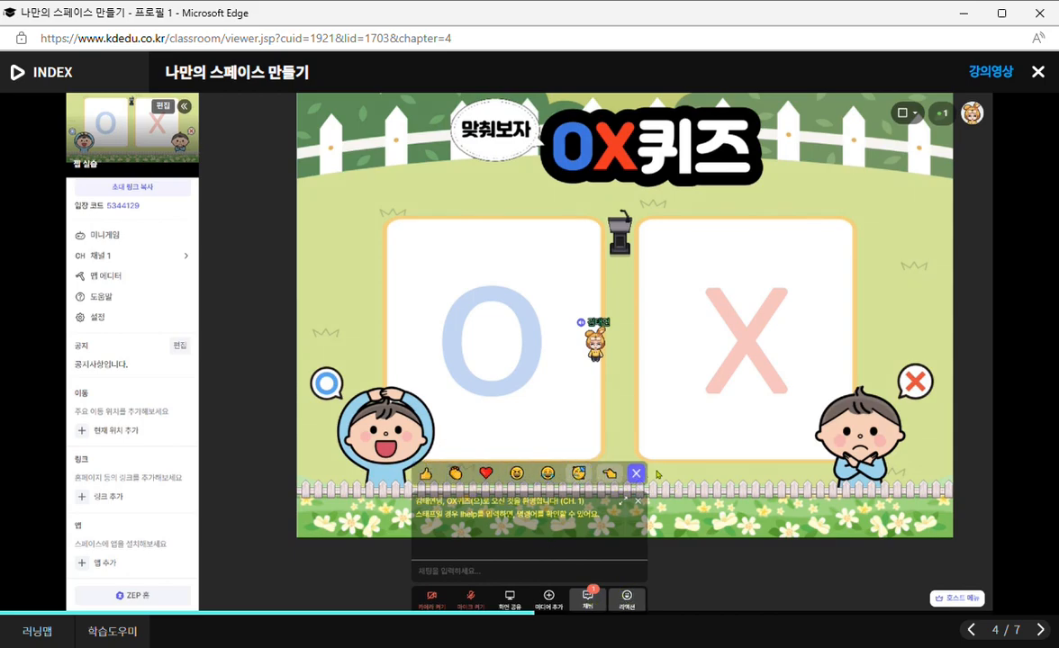
{"action": "left_click", "coordinate": [958, 599]}
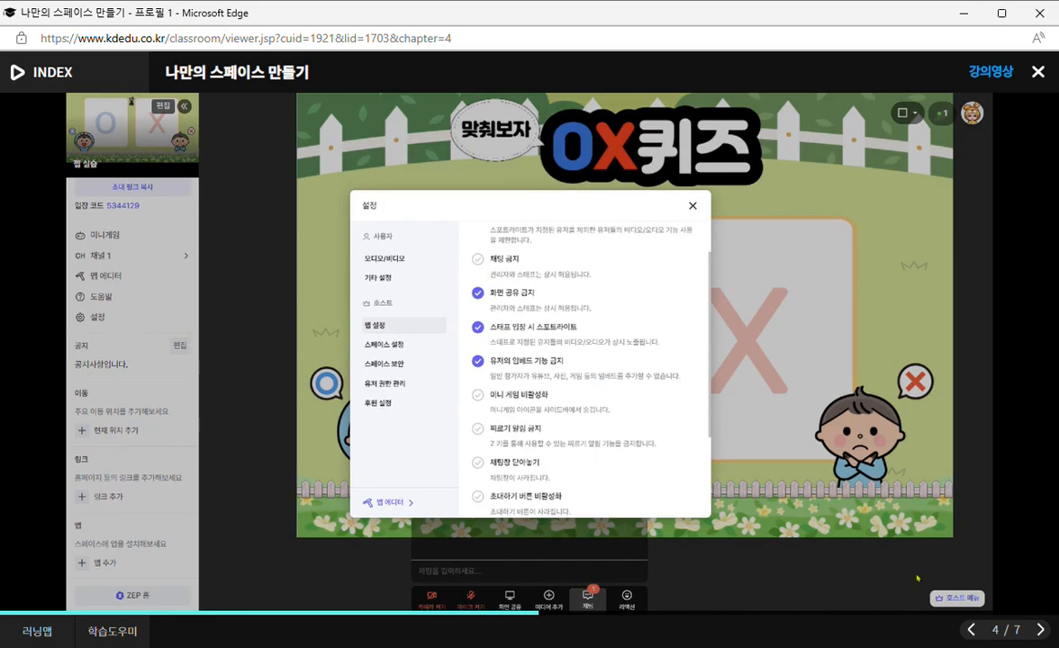
{"action": "left_click", "coordinate": [692, 206]}
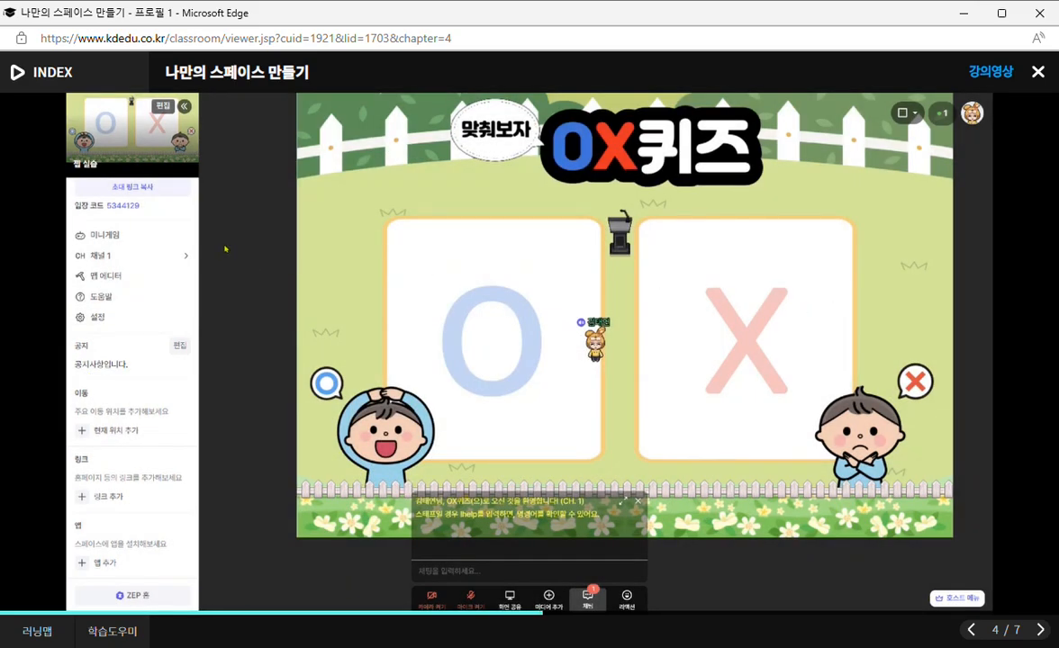
Open the map editor and review its floor, wall, object, top object and tile effect modes on the OX퀴즈 map.
{"action": "left_click", "coordinate": [105, 278]}
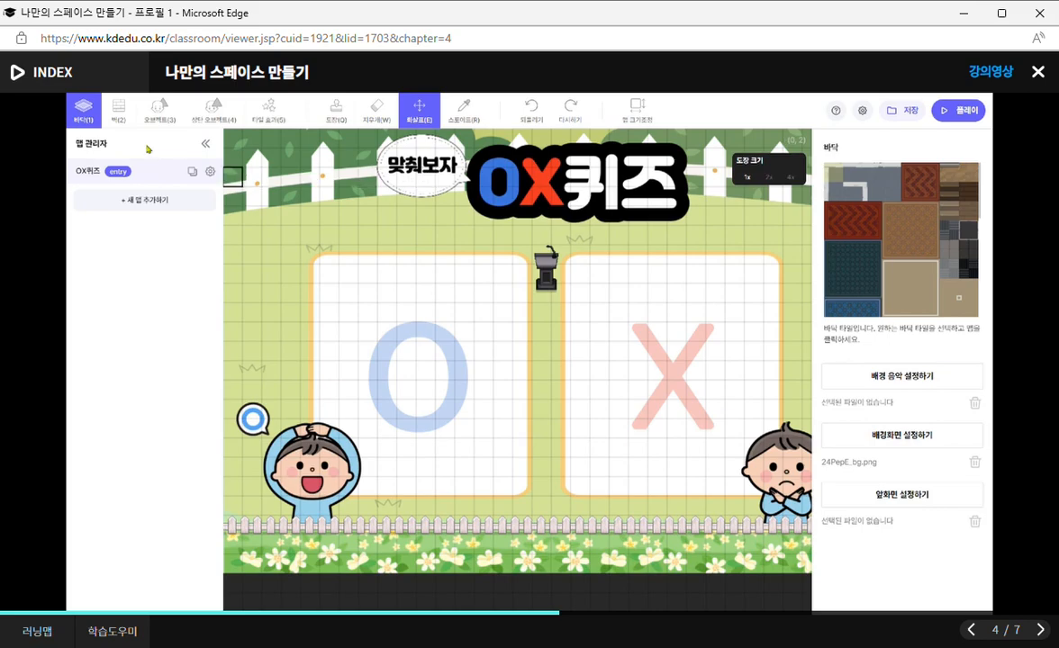
{"action": "left_click", "coordinate": [107, 109]}
{"action": "left_click", "coordinate": [145, 110]}
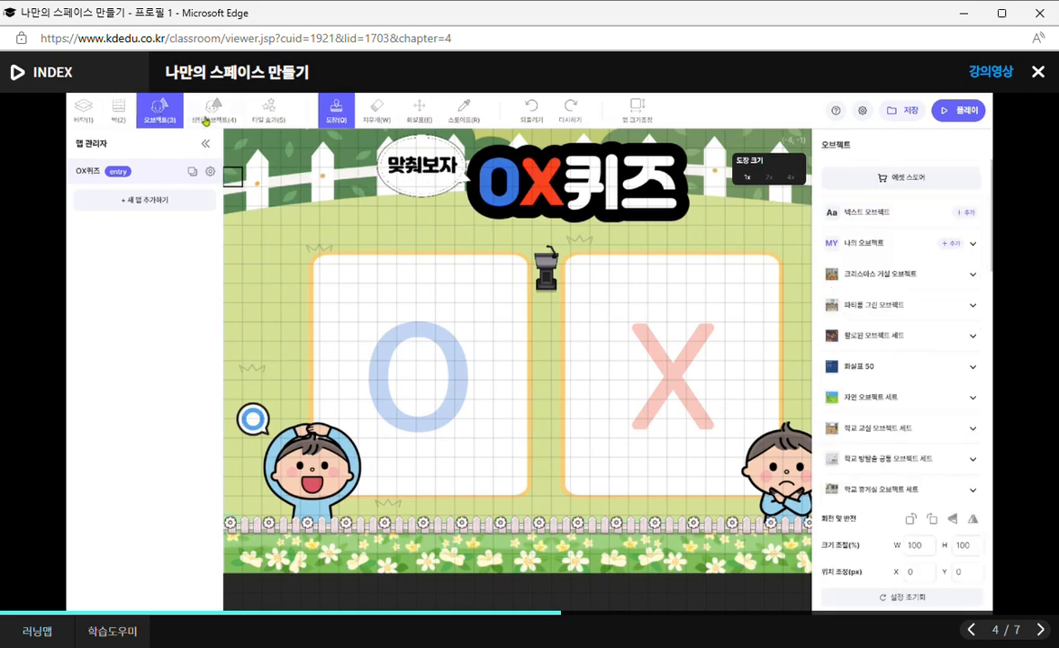
{"action": "left_click", "coordinate": [252, 112]}
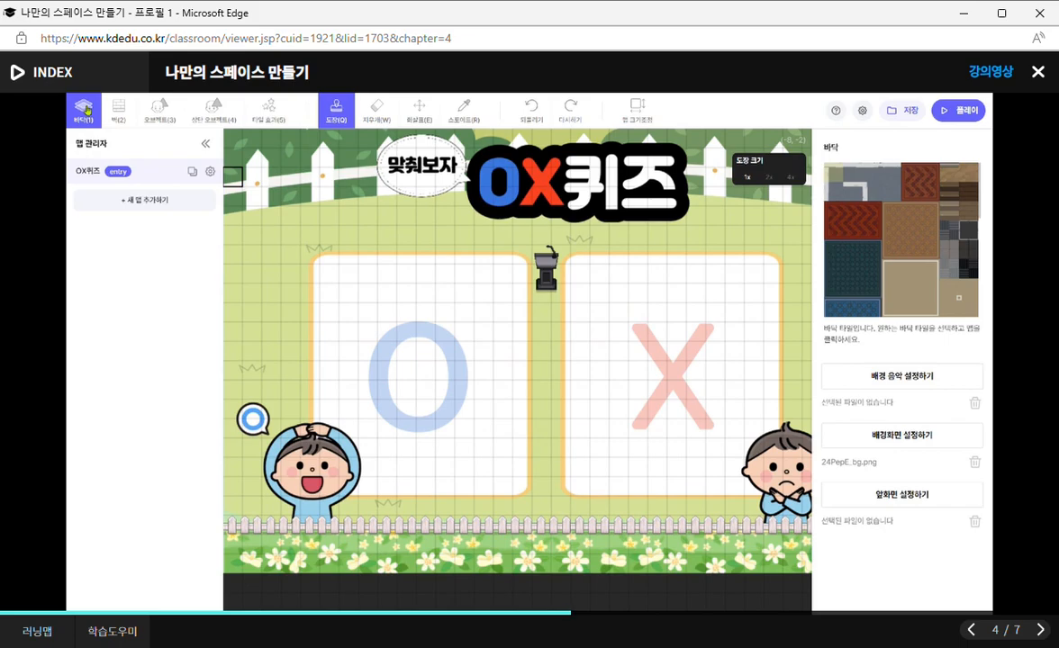
{"action": "left_click", "coordinate": [153, 120]}
{"action": "key", "text": "4"}
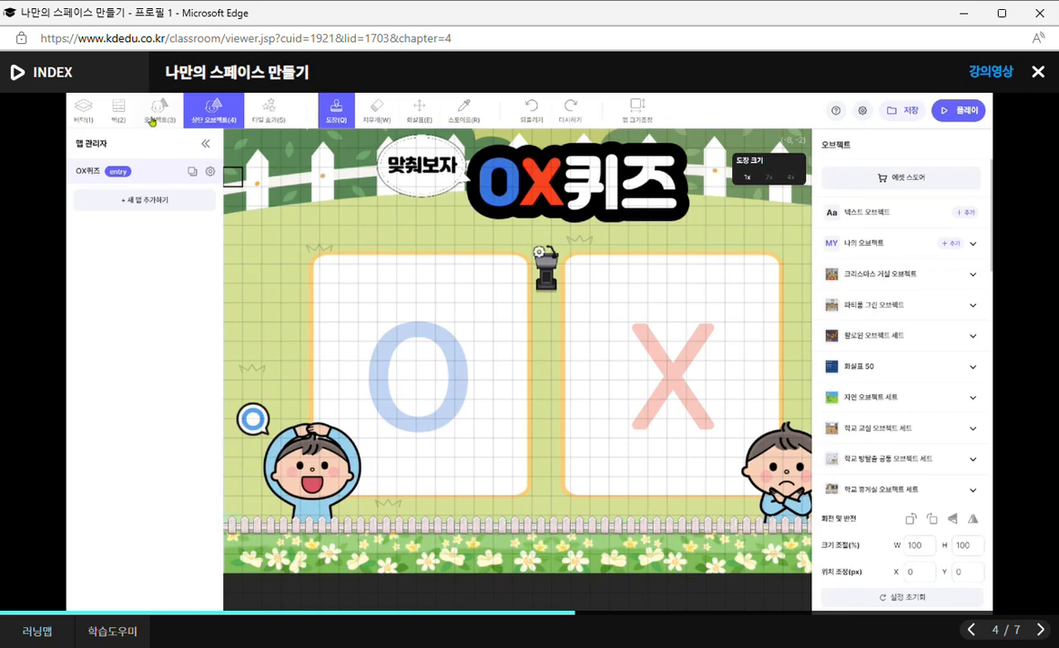
{"action": "key", "text": "5"}
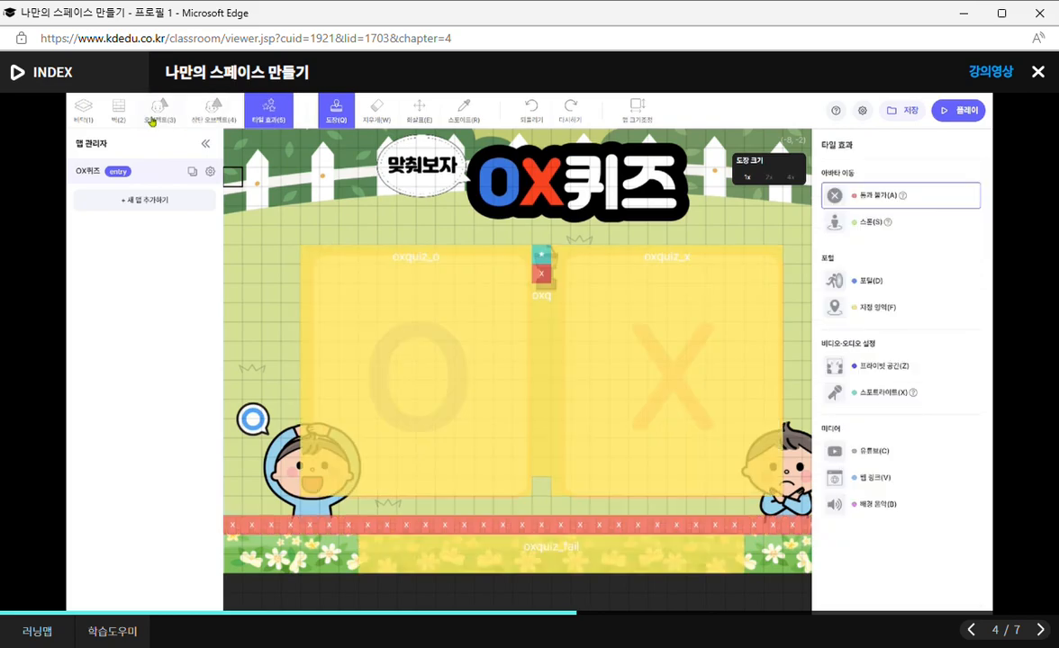
{"action": "key", "text": "1"}
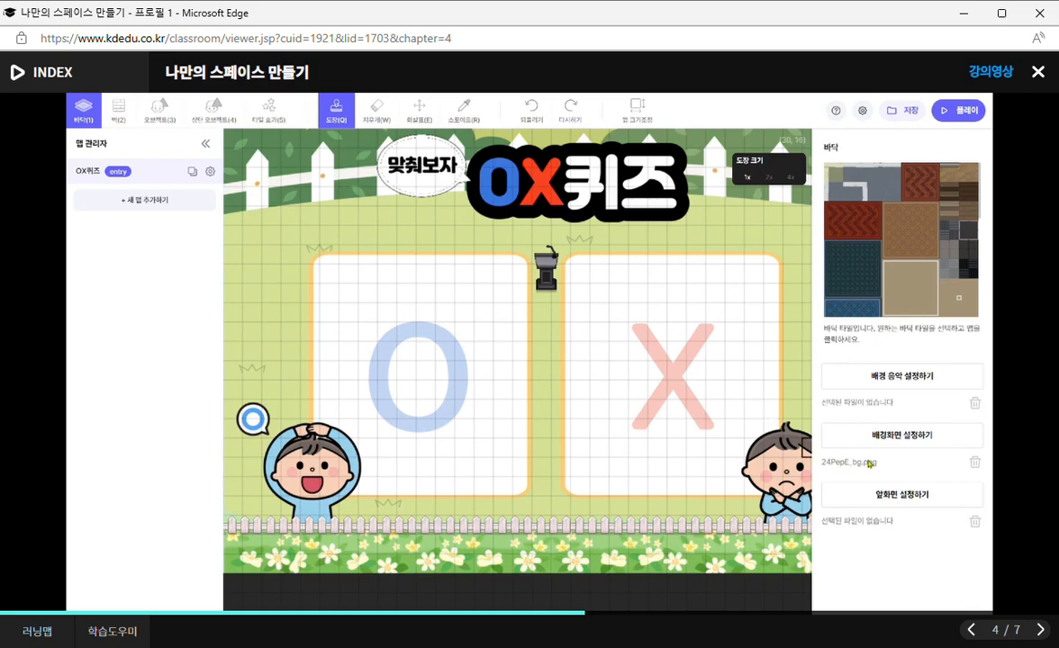
Compare the wall and object modes of the editor, examining the wall tile choices and the fence objects on the map.
{"action": "key", "text": "ctrl"}
{"action": "left_click", "coordinate": [117, 112]}
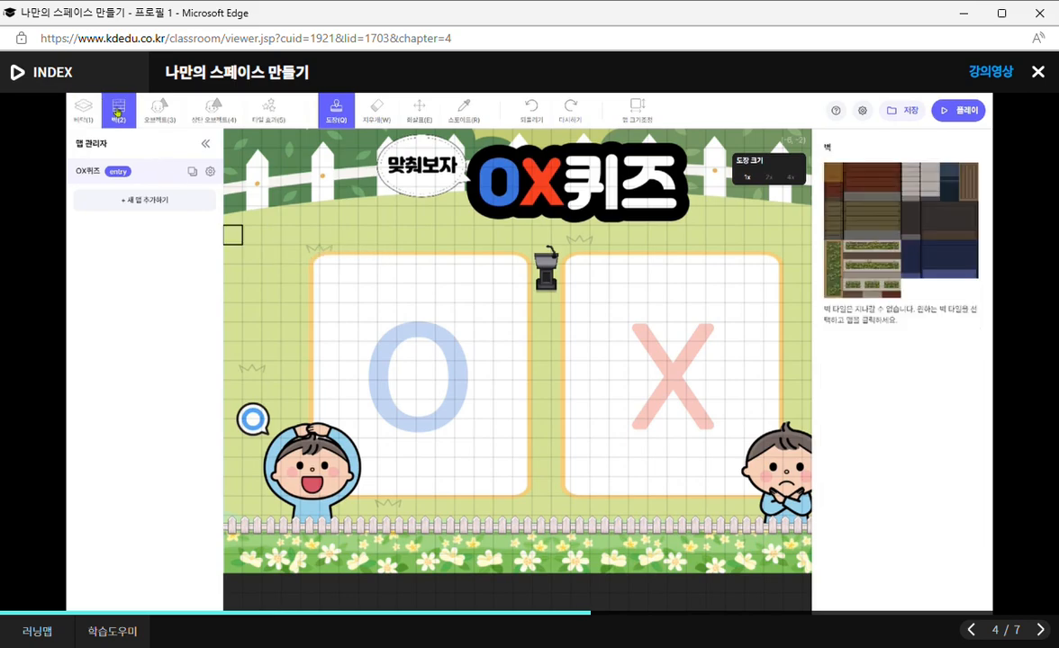
{"action": "scroll", "coordinate": [454, 269], "scroll_direction": "down", "scroll_amount": 1}
{"action": "scroll", "coordinate": [455, 270], "scroll_direction": "up", "scroll_amount": 1}
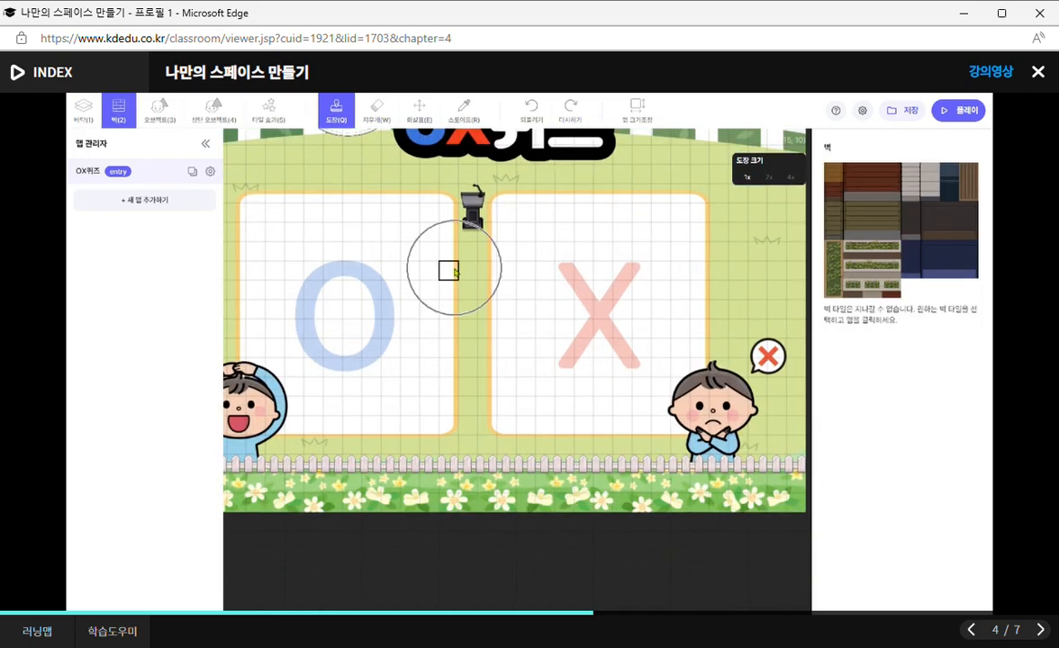
{"action": "left_click", "coordinate": [157, 112]}
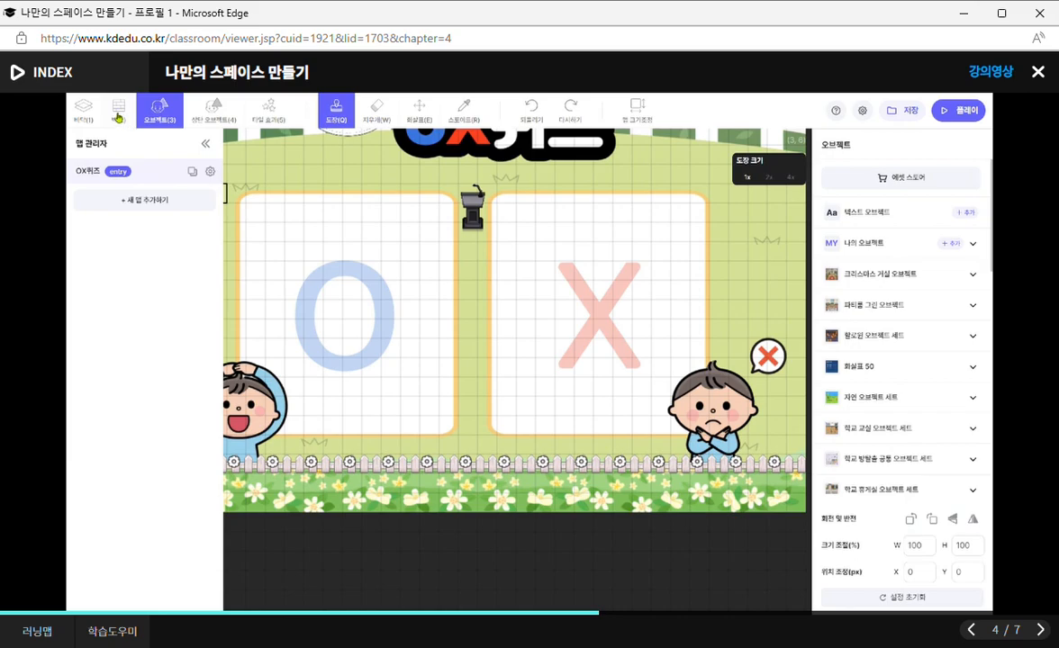
{"action": "left_click", "coordinate": [110, 109]}
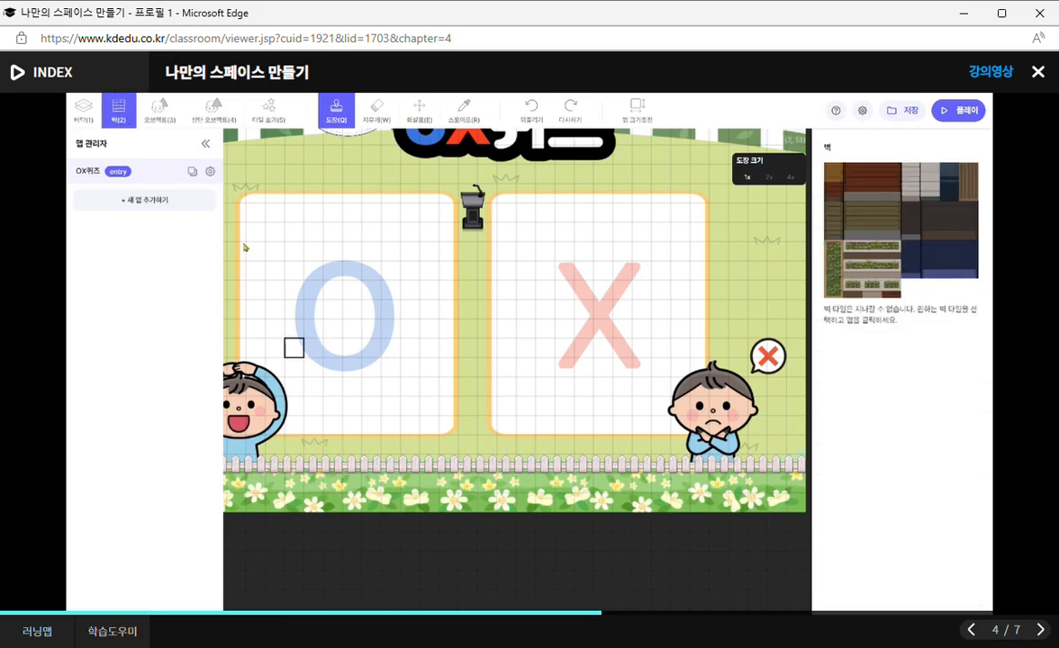
{"action": "left_click", "coordinate": [158, 112]}
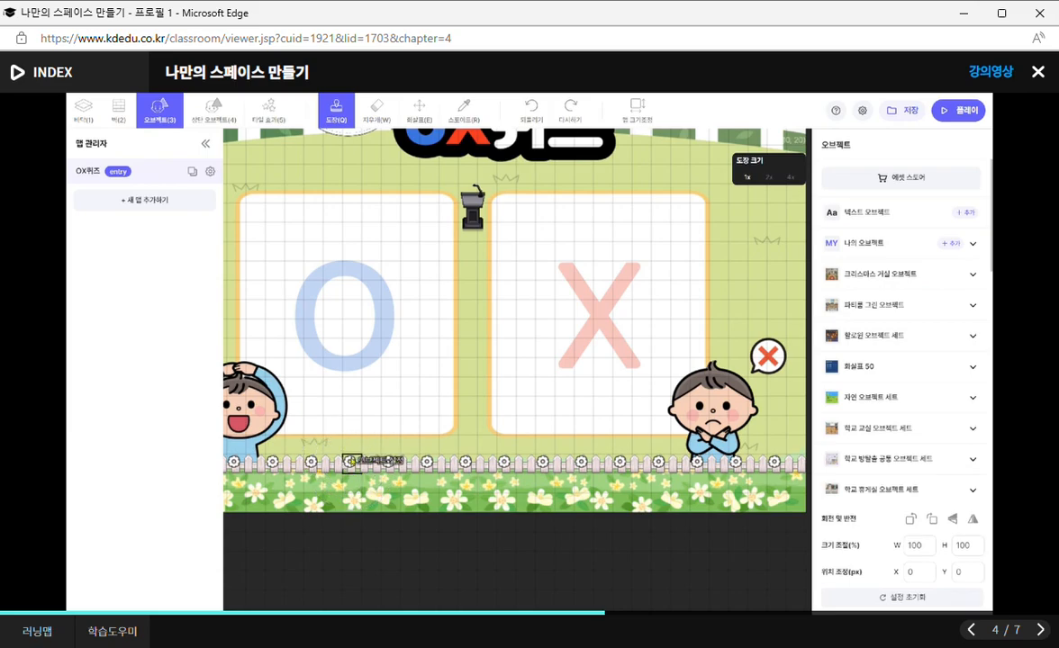
Inspect a fence object's settings and compare which items belong to the object mode and the top object mode.
{"action": "left_click", "coordinate": [351, 463]}
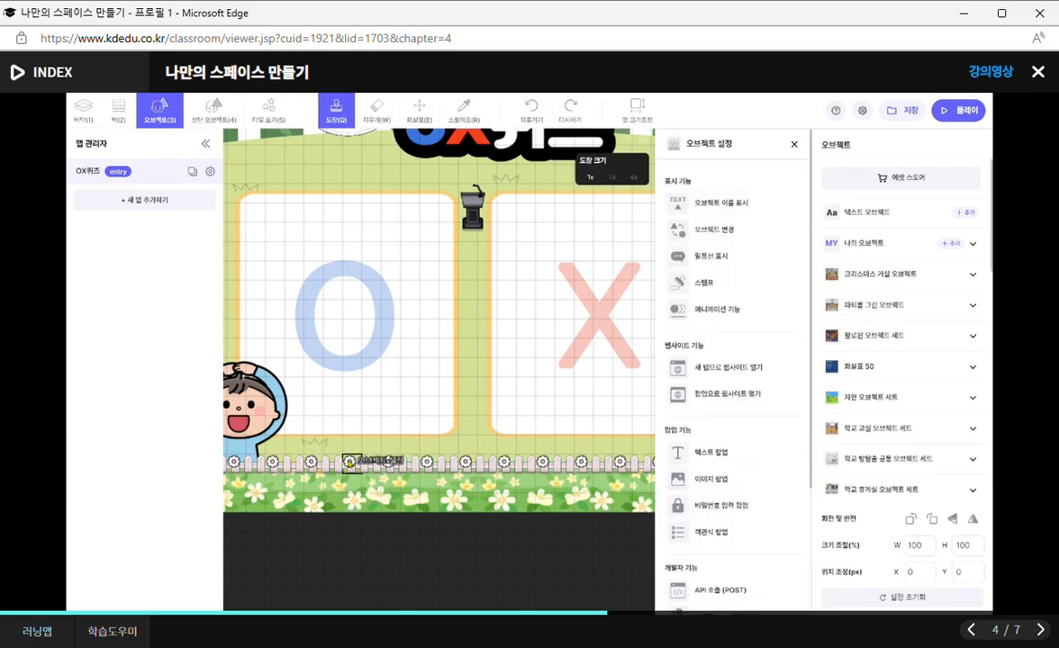
{"action": "left_click", "coordinate": [795, 146]}
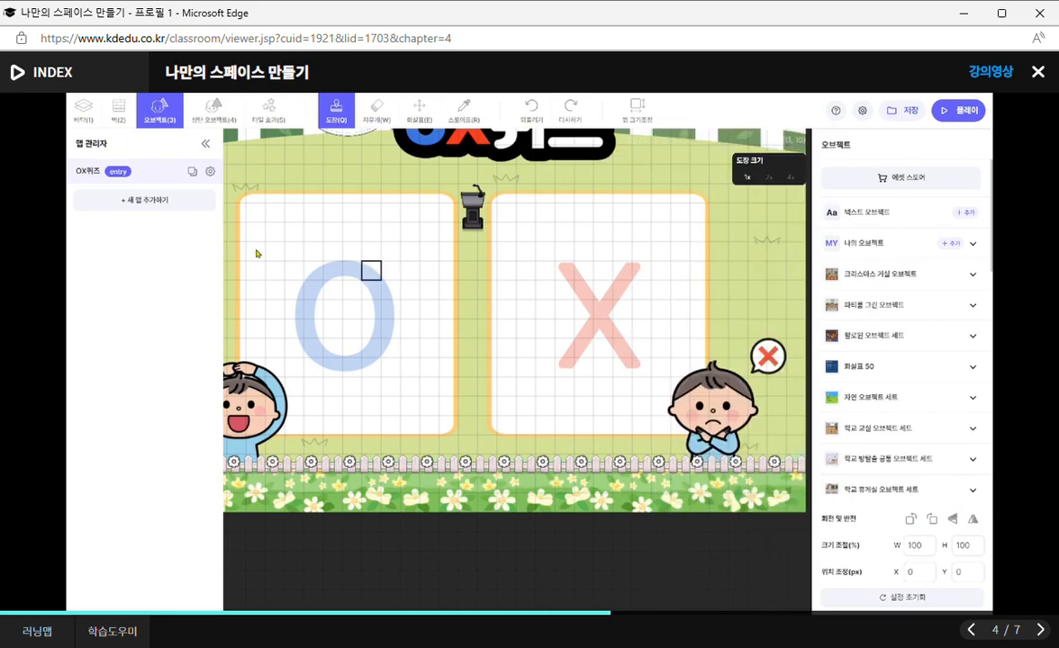
{"action": "left_click", "coordinate": [214, 114]}
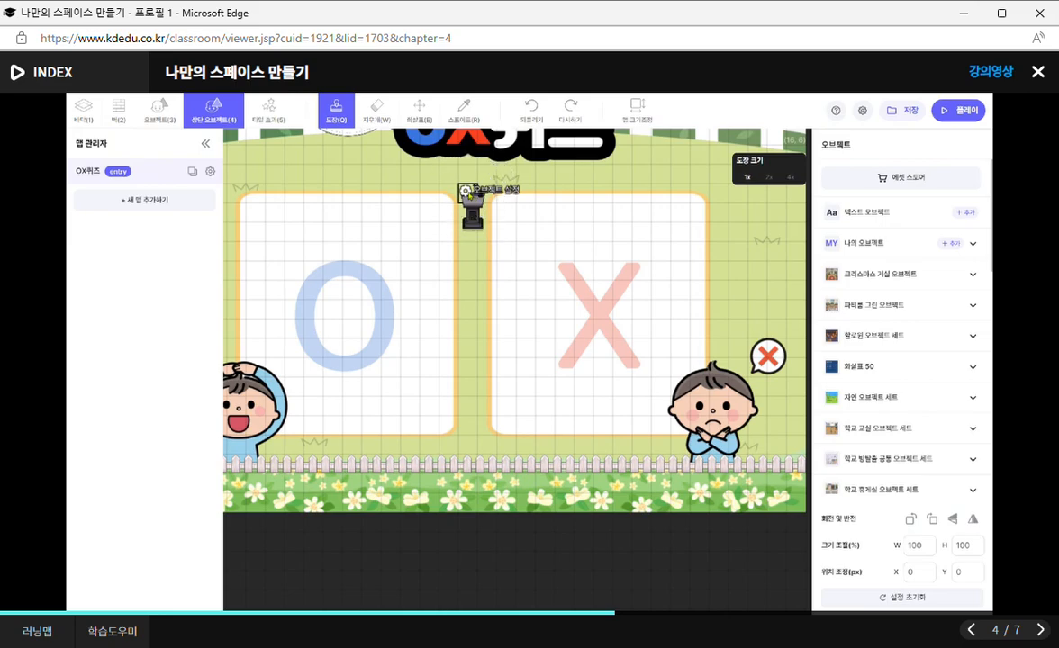
{"action": "left_click", "coordinate": [144, 112]}
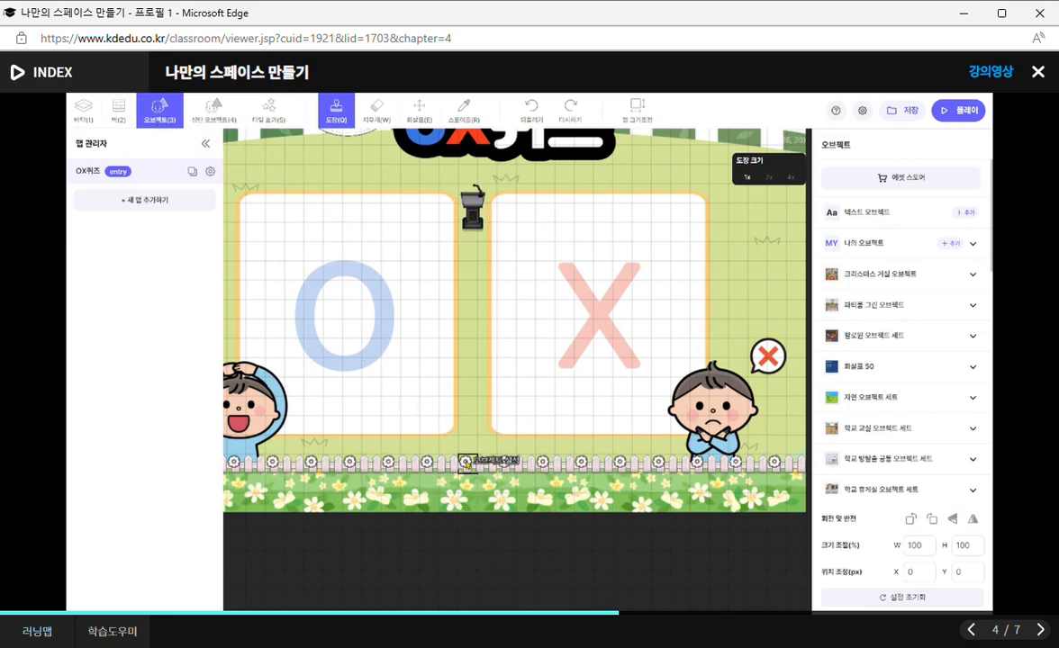
{"action": "left_click", "coordinate": [226, 120]}
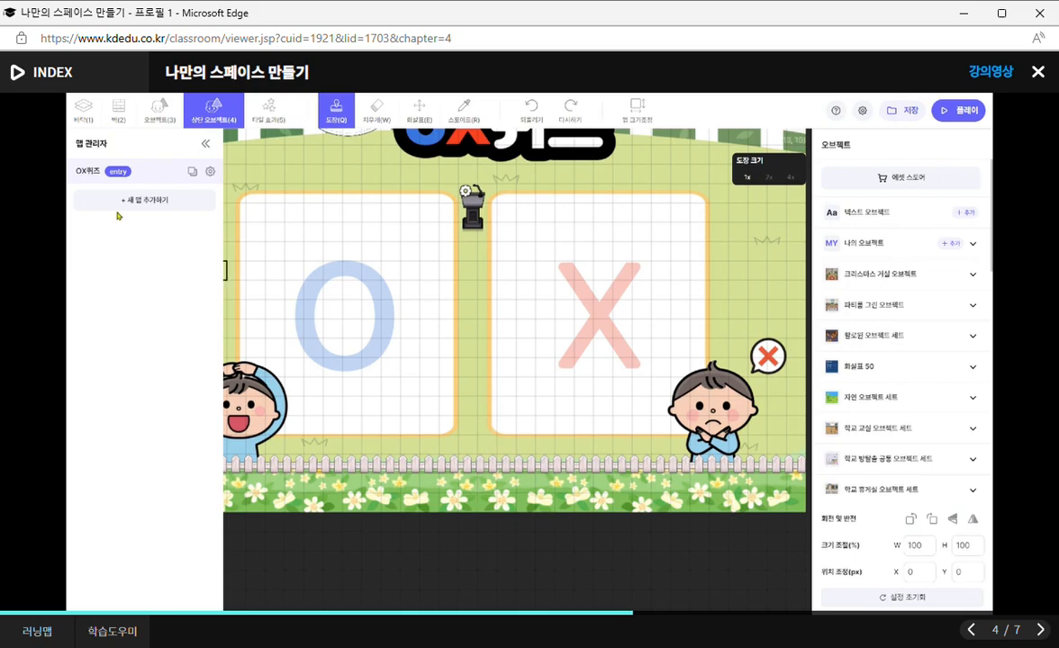
{"action": "left_click", "coordinate": [158, 112]}
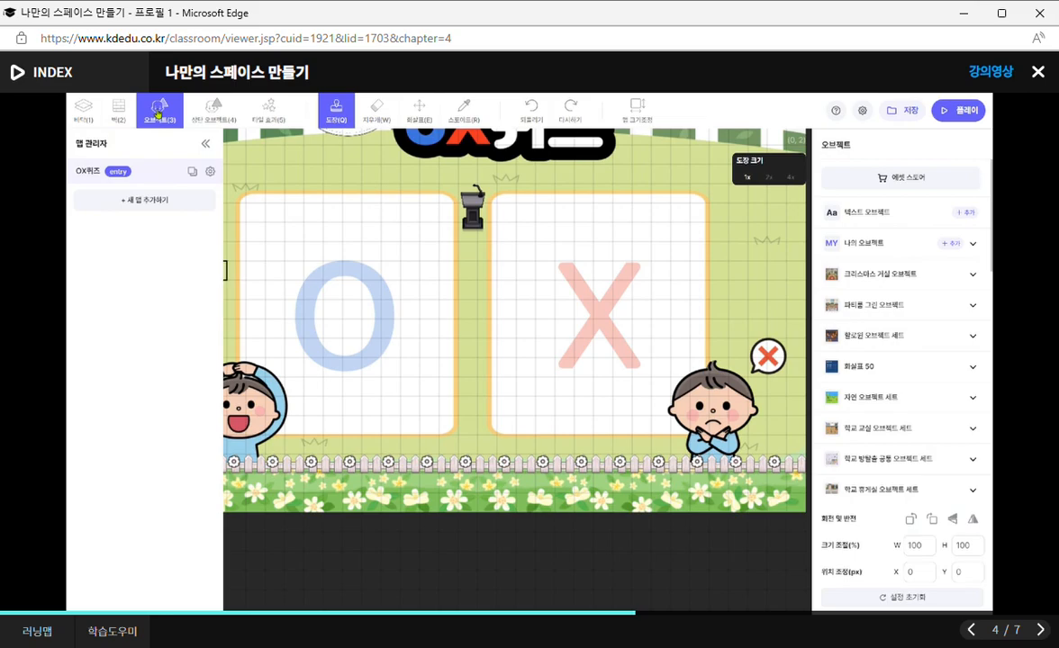
{"action": "left_click", "coordinate": [212, 120]}
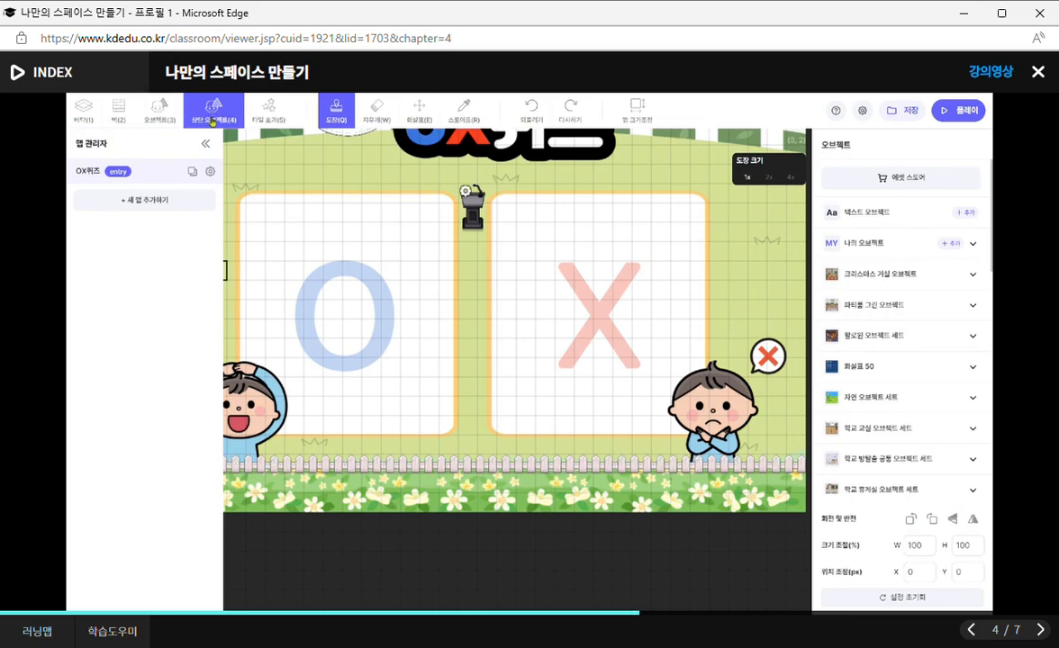
{"action": "left_click", "coordinate": [149, 109]}
{"action": "left_click", "coordinate": [211, 121]}
Examine the tile effects covering the OX퀴즈 map, and review the floor, wall, object, top object and tile effect modes in order.
{"action": "left_click", "coordinate": [270, 113]}
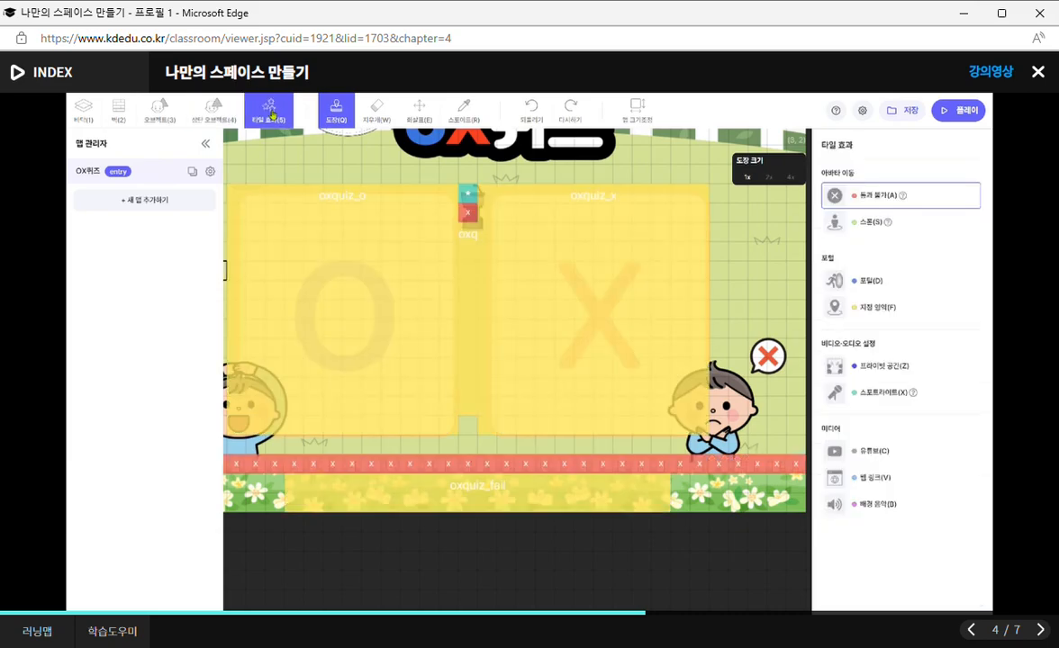
{"action": "scroll", "coordinate": [414, 228], "scroll_direction": "down", "scroll_amount": 2}
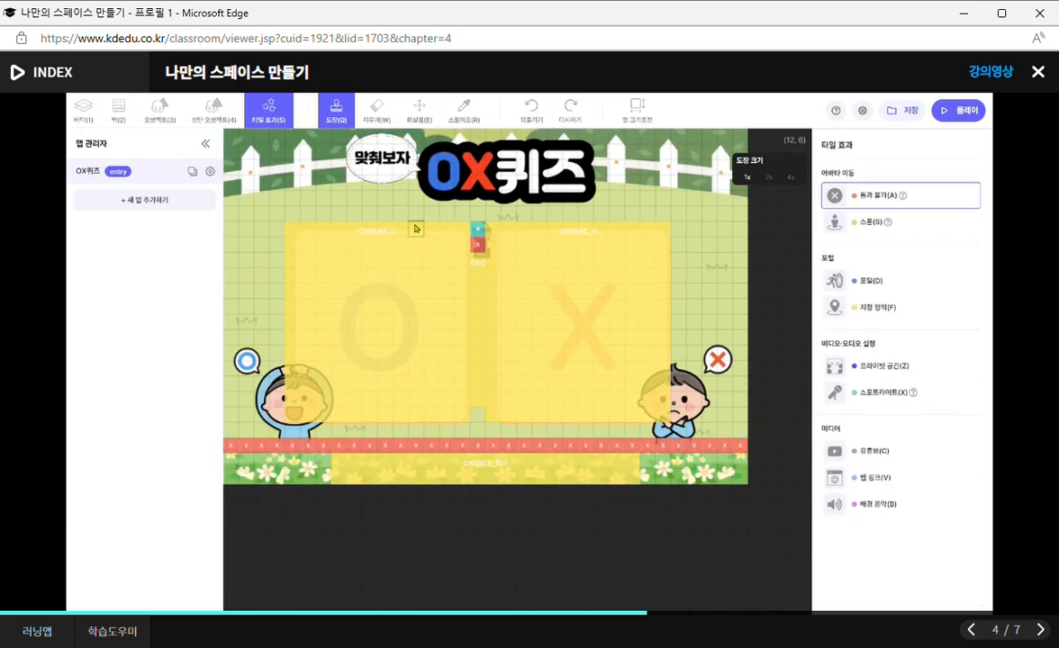
{"action": "scroll", "coordinate": [415, 228], "scroll_direction": "up", "scroll_amount": 1}
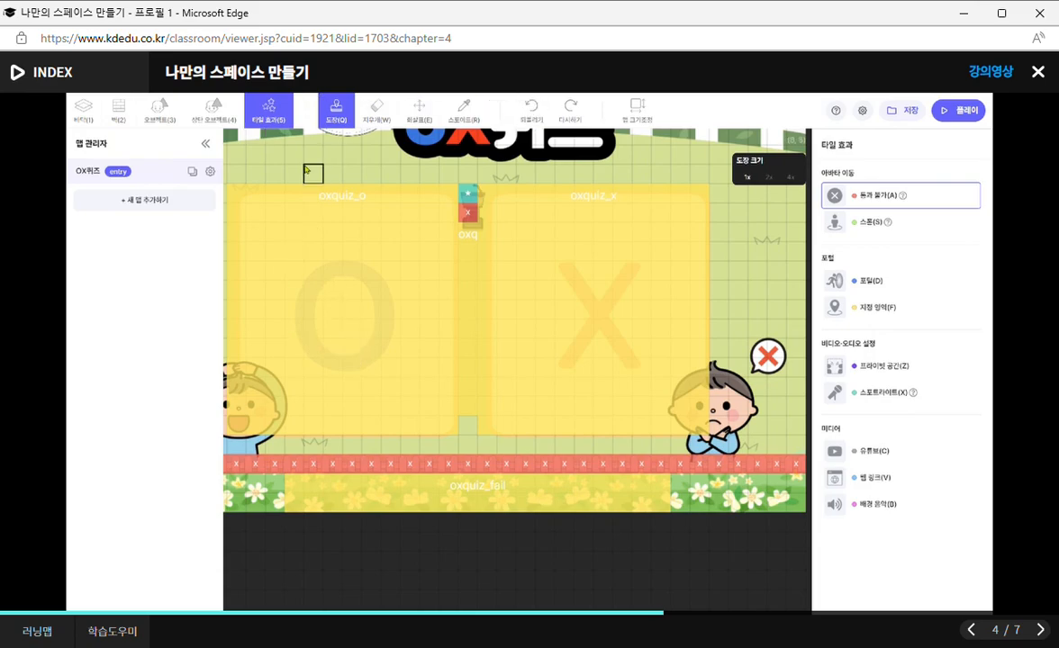
{"action": "left_click", "coordinate": [97, 108]}
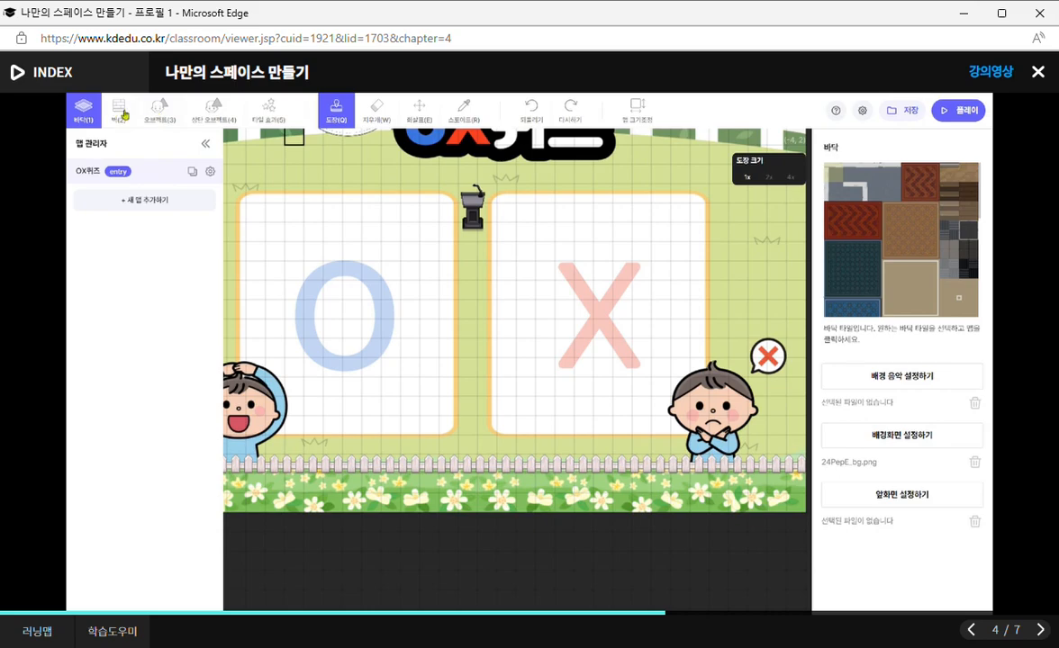
{"action": "left_click", "coordinate": [118, 110]}
{"action": "left_click", "coordinate": [160, 110]}
{"action": "left_click", "coordinate": [214, 110]}
{"action": "left_click", "coordinate": [265, 113]}
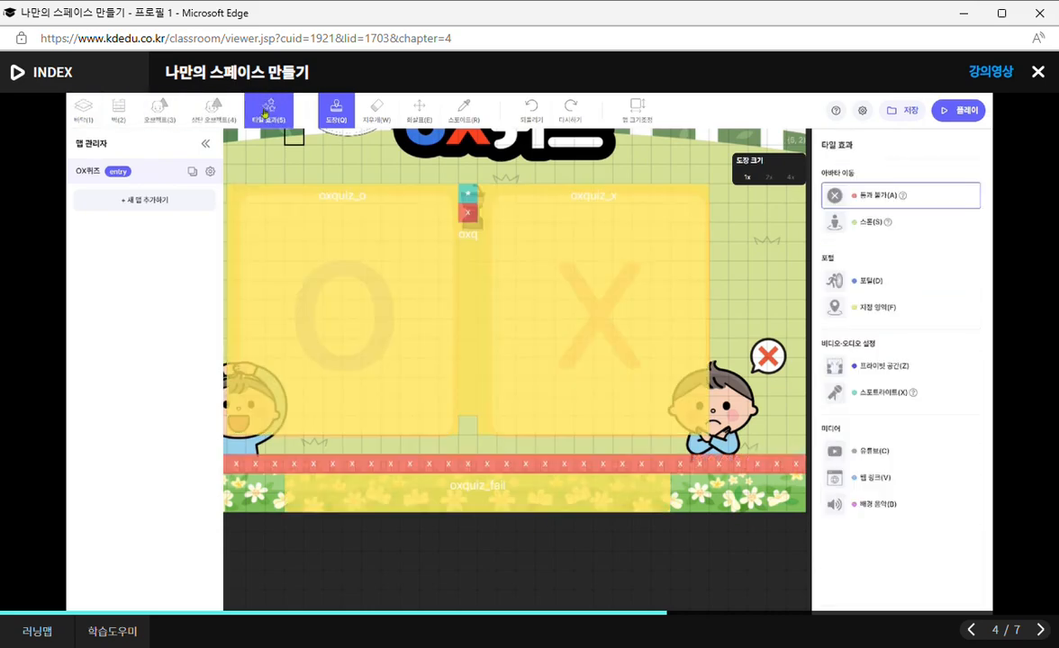
Stamp a beige floor strip about 9 by 2 tiles across the upper O area, and erase its two rightmost columns.
{"action": "left_click", "coordinate": [90, 110]}
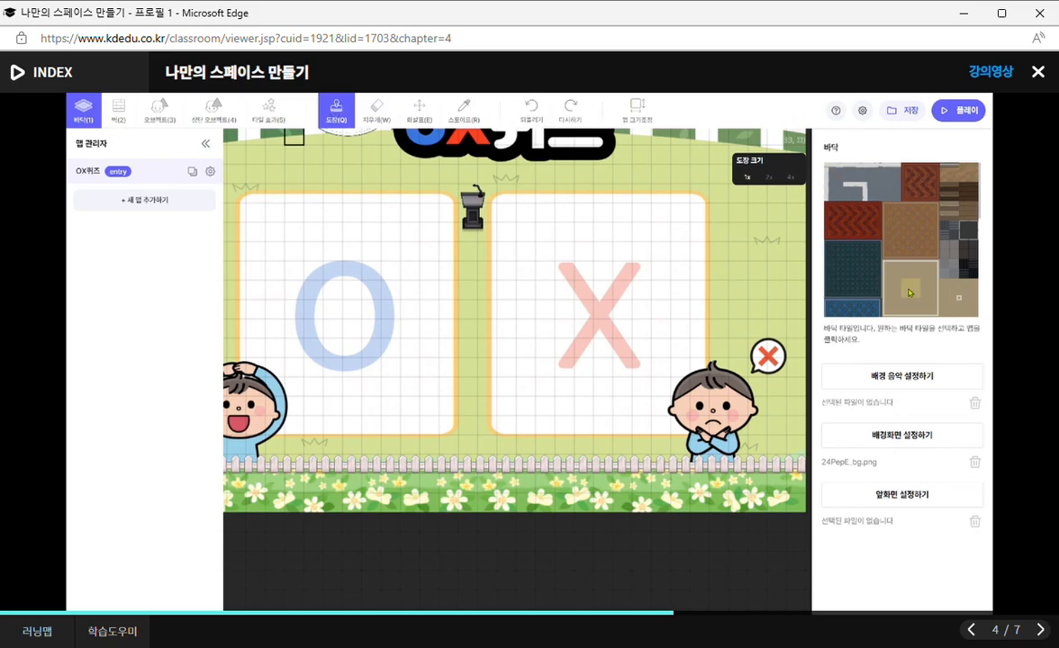
{"action": "mouse_move", "coordinate": [297, 216]}
{"action": "left_mouse_down"}
{"action": "mouse_move", "coordinate": [333, 214]}
{"action": "mouse_move", "coordinate": [320, 234]}
{"action": "mouse_move", "coordinate": [299, 237]}
{"action": "left_mouse_up"}
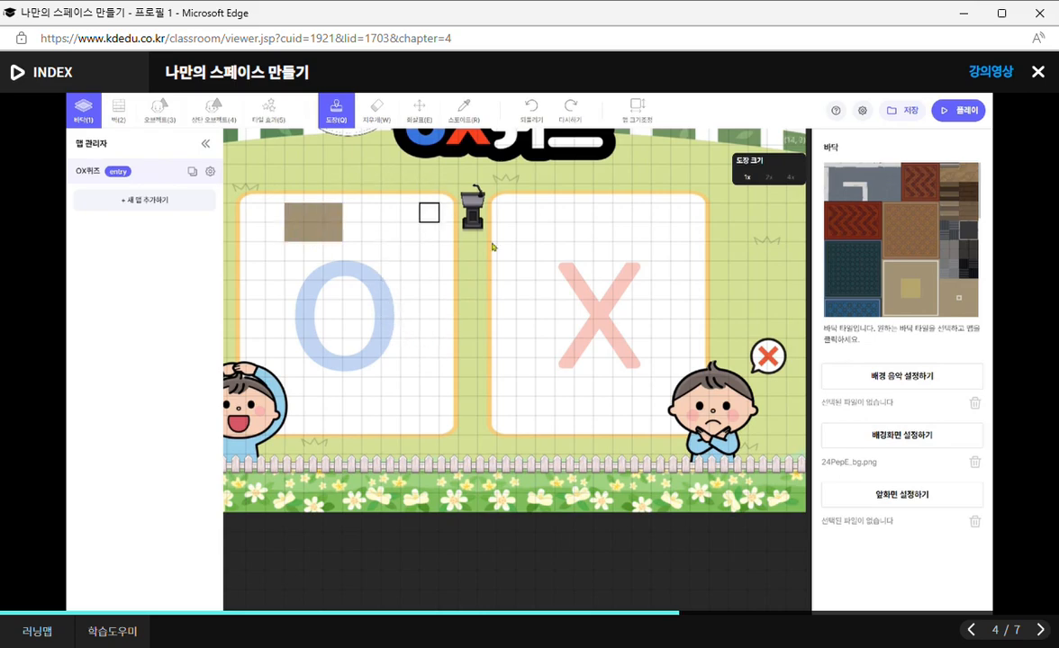
{"action": "mouse_move", "coordinate": [352, 214]}
{"action": "left_mouse_down"}
{"action": "mouse_move", "coordinate": [354, 233]}
{"action": "mouse_move", "coordinate": [389, 217]}
{"action": "mouse_move", "coordinate": [430, 237]}
{"action": "mouse_move", "coordinate": [275, 214]}
{"action": "left_mouse_up"}
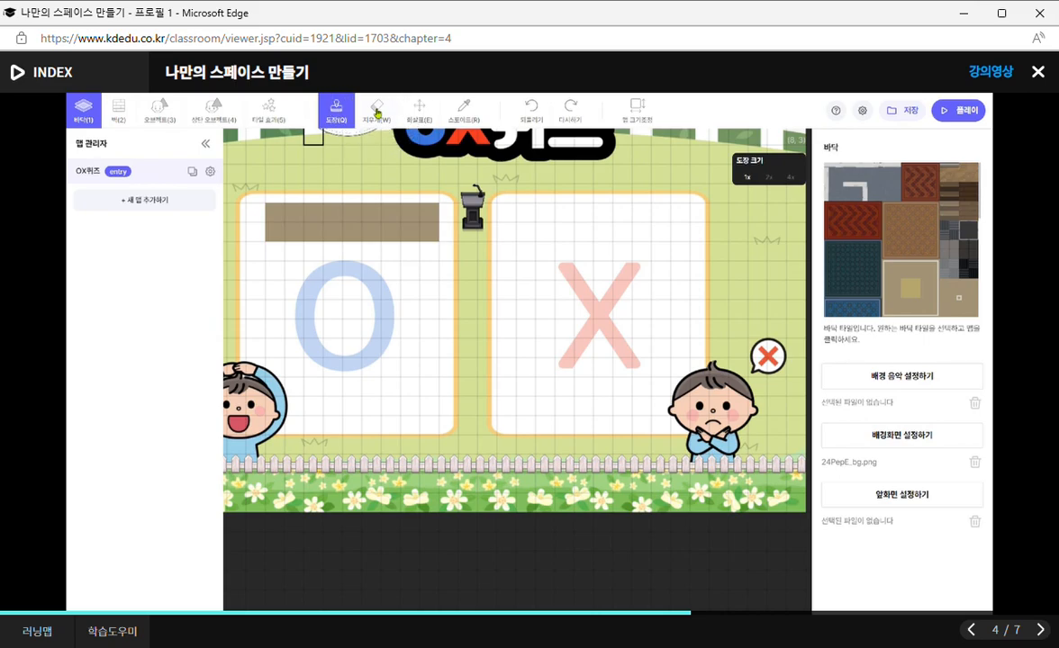
{"action": "left_click", "coordinate": [377, 110]}
{"action": "mouse_move", "coordinate": [432, 216]}
{"action": "left_mouse_down"}
{"action": "mouse_move", "coordinate": [425, 229]}
{"action": "mouse_move", "coordinate": [407, 215]}
{"action": "left_mouse_up"}
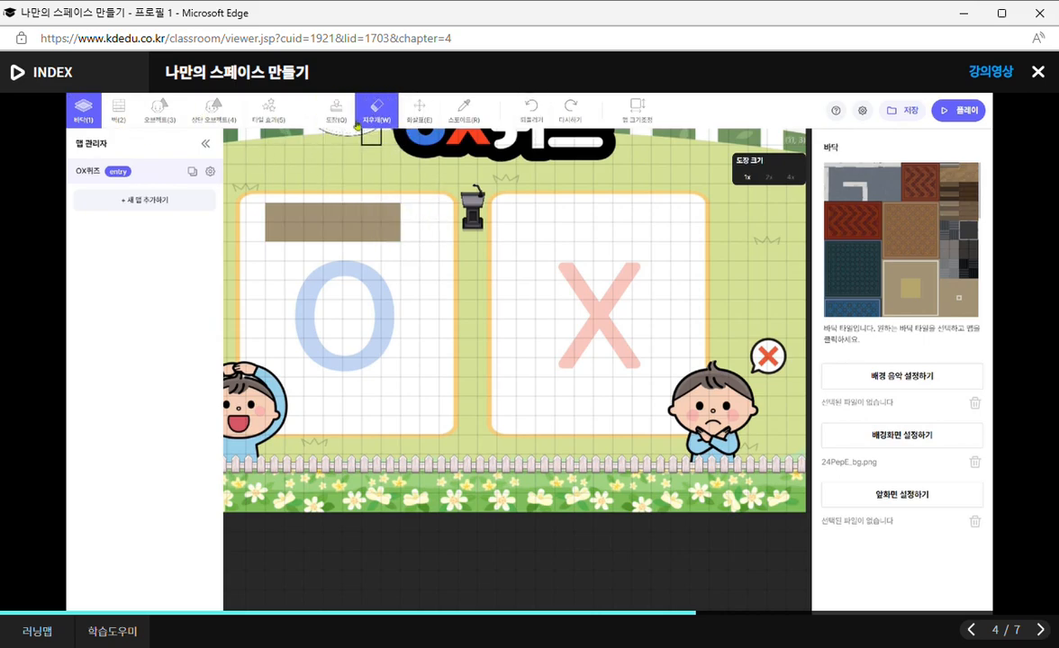
Erase two fence objects from the row below the O area in object mode.
{"action": "left_click", "coordinate": [155, 109]}
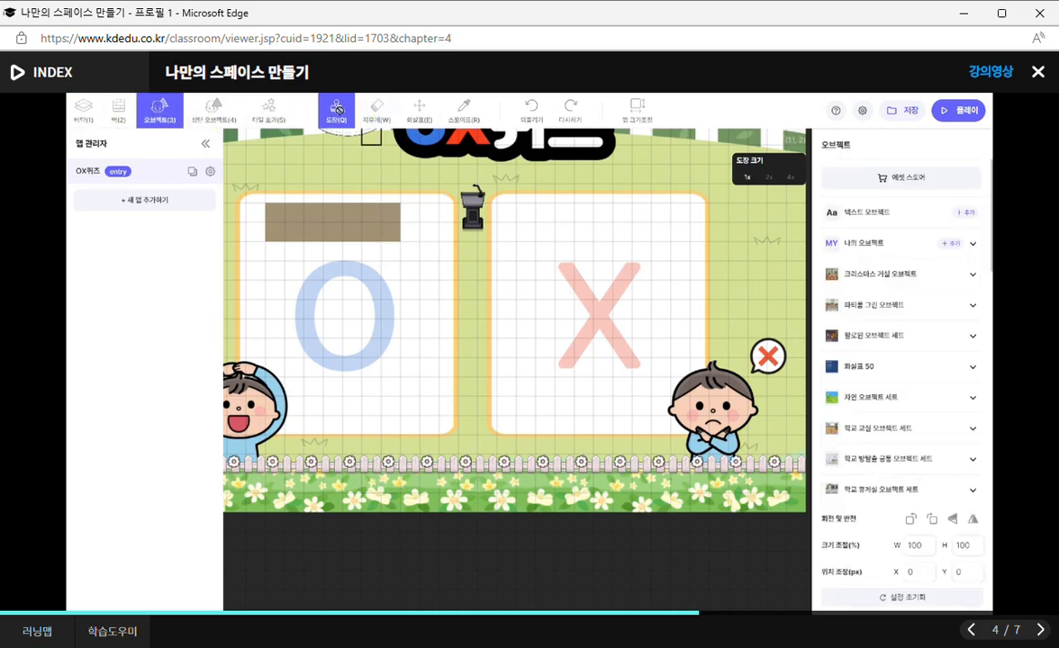
{"action": "left_click", "coordinate": [378, 114]}
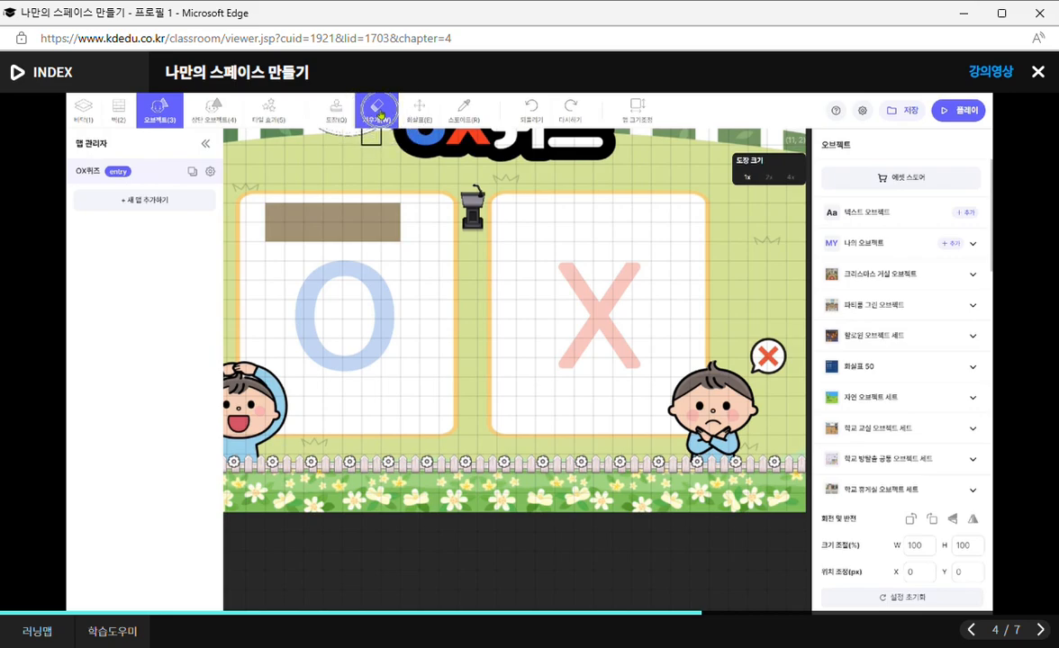
{"action": "left_click", "coordinate": [393, 466]}
{"action": "left_click", "coordinate": [426, 467]}
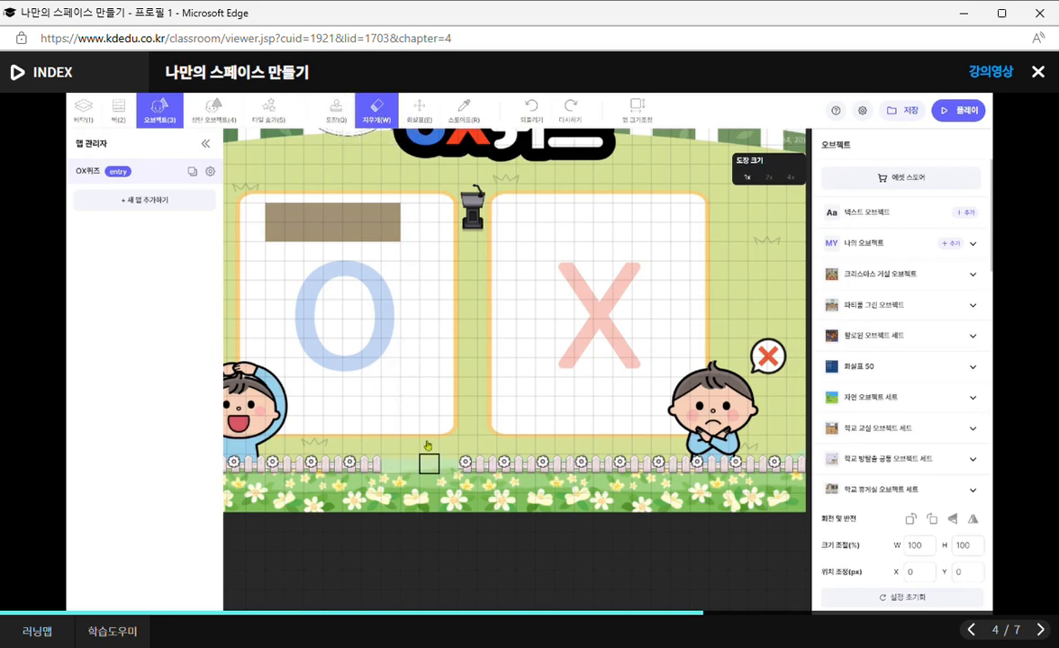
Inspect the podium's settings in top object mode, and look across the map to the X side and back with the arrow tool.
{"action": "left_click", "coordinate": [200, 103]}
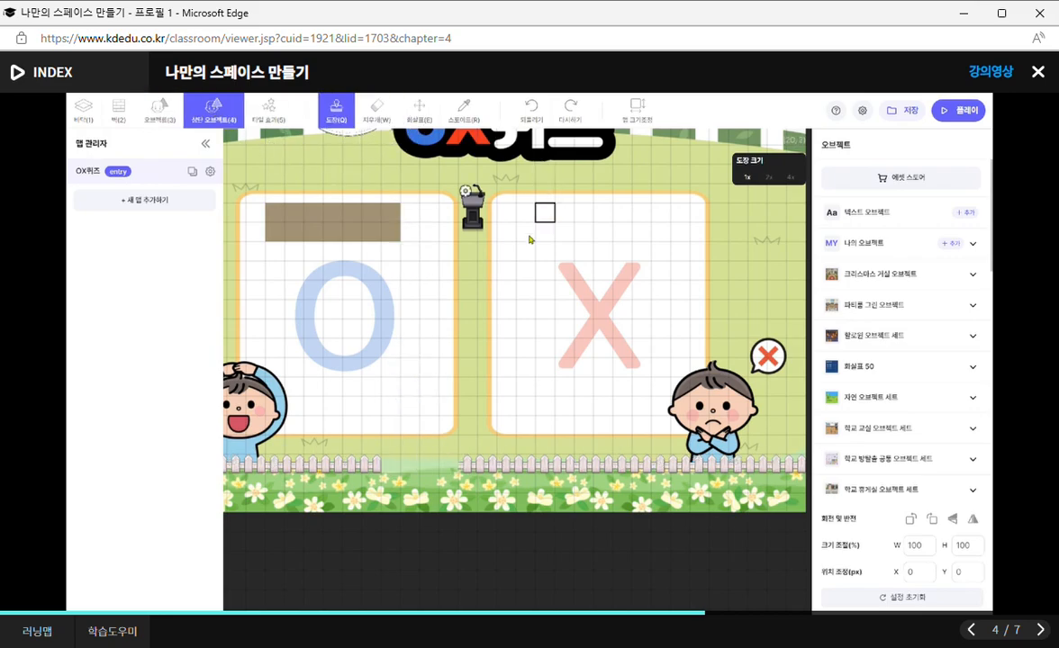
{"action": "left_click", "coordinate": [370, 113]}
{"action": "left_click", "coordinate": [335, 114]}
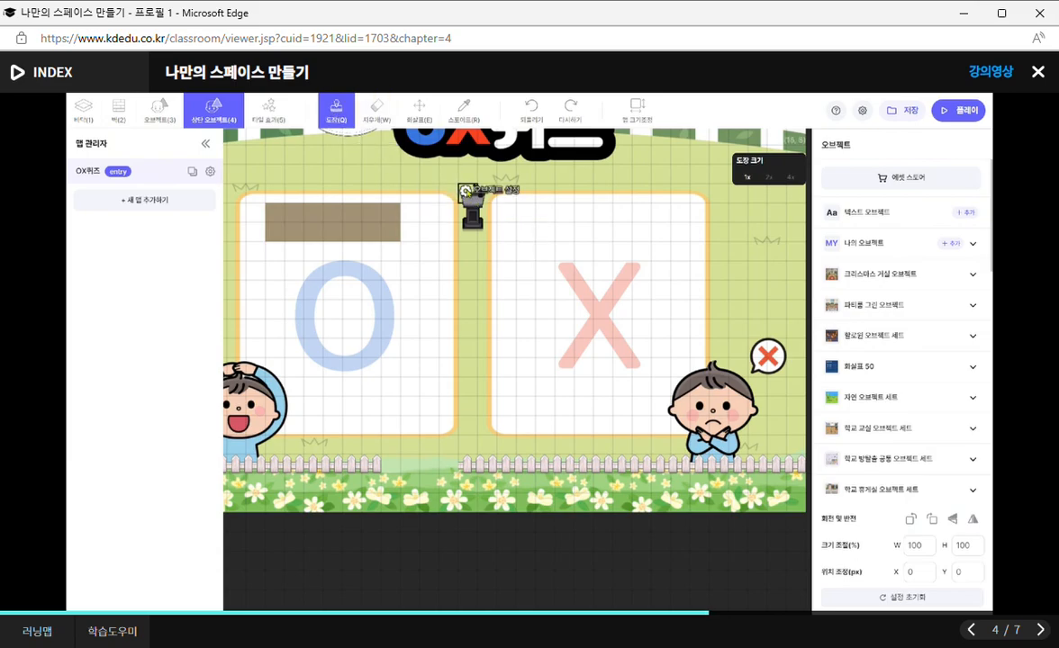
{"action": "left_click", "coordinate": [466, 191]}
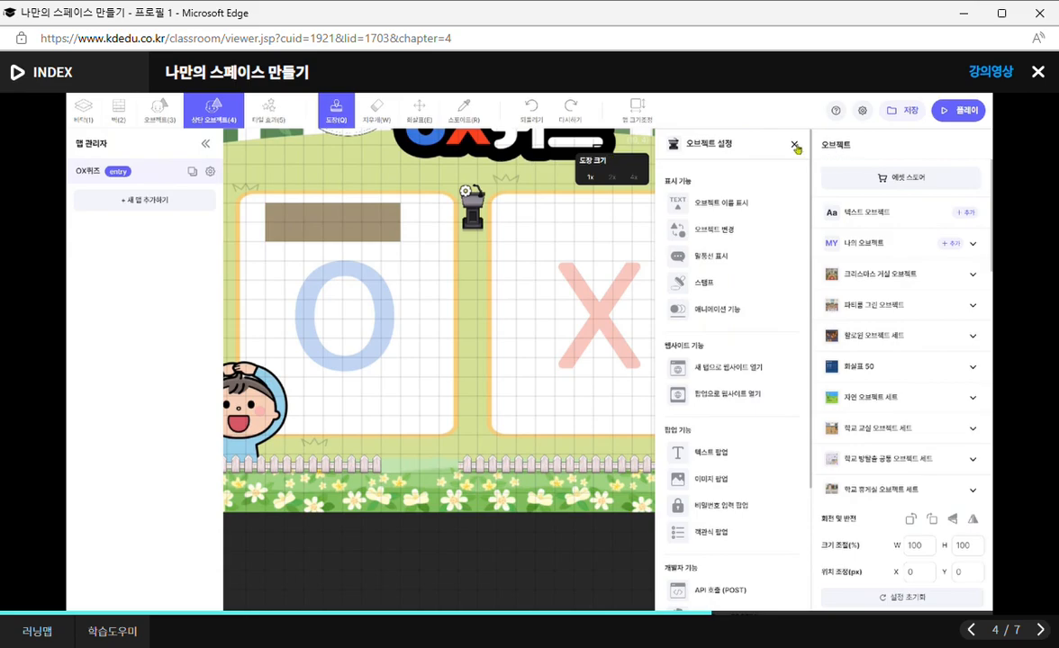
{"action": "left_click", "coordinate": [795, 145]}
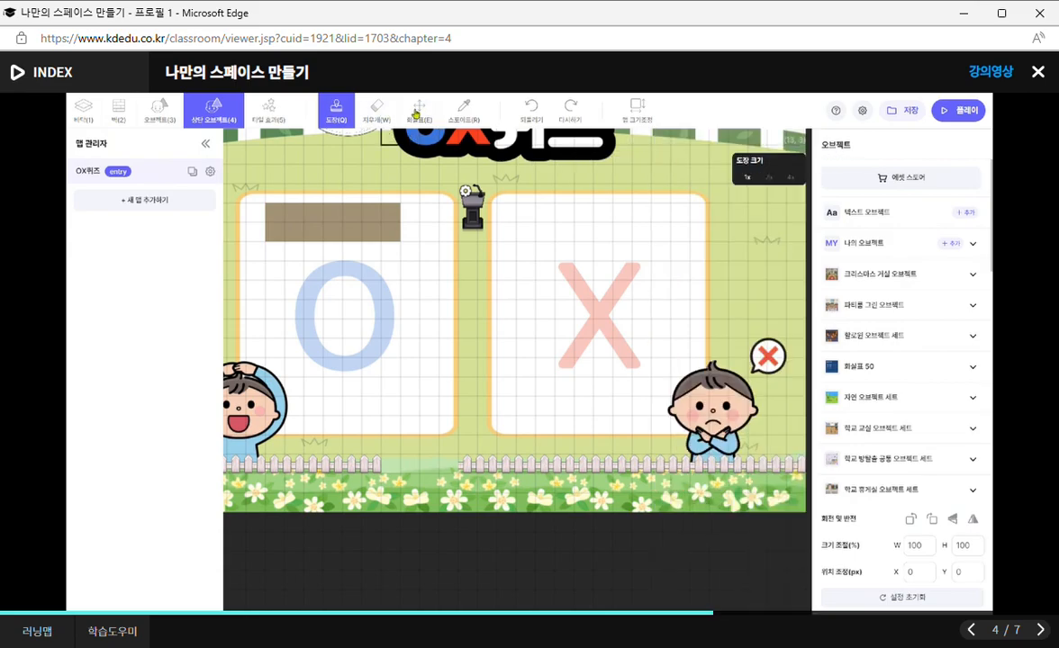
{"action": "left_click", "coordinate": [419, 110]}
{"action": "left_click_drag", "start_coordinate": [573, 248], "coordinate": [383, 251]}
{"action": "left_click_drag", "start_coordinate": [542, 333], "coordinate": [281, 331]}
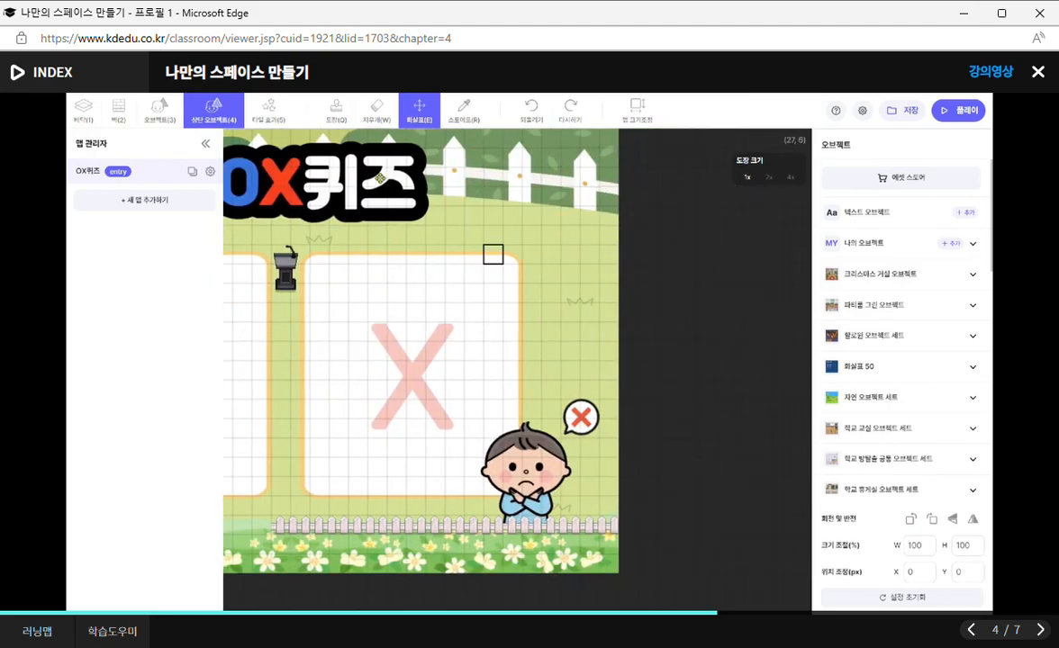
{"action": "left_click_drag", "start_coordinate": [357, 254], "coordinate": [654, 250]}
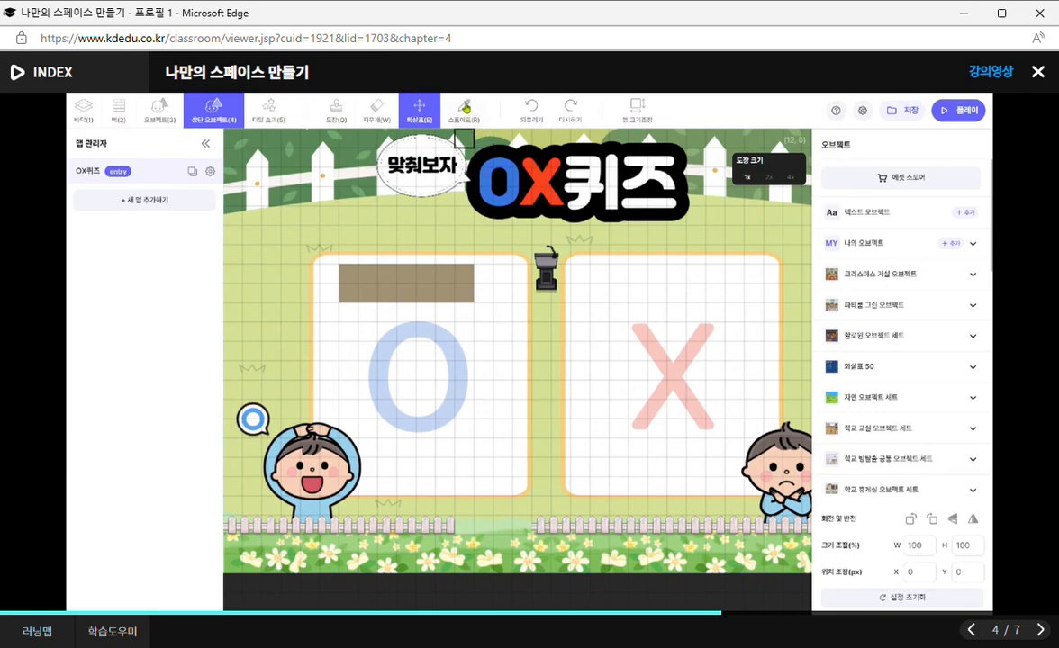
Pick up the podium with the eyedropper and stamp three copies along the upper edge of the X area.
{"action": "left_click", "coordinate": [466, 107]}
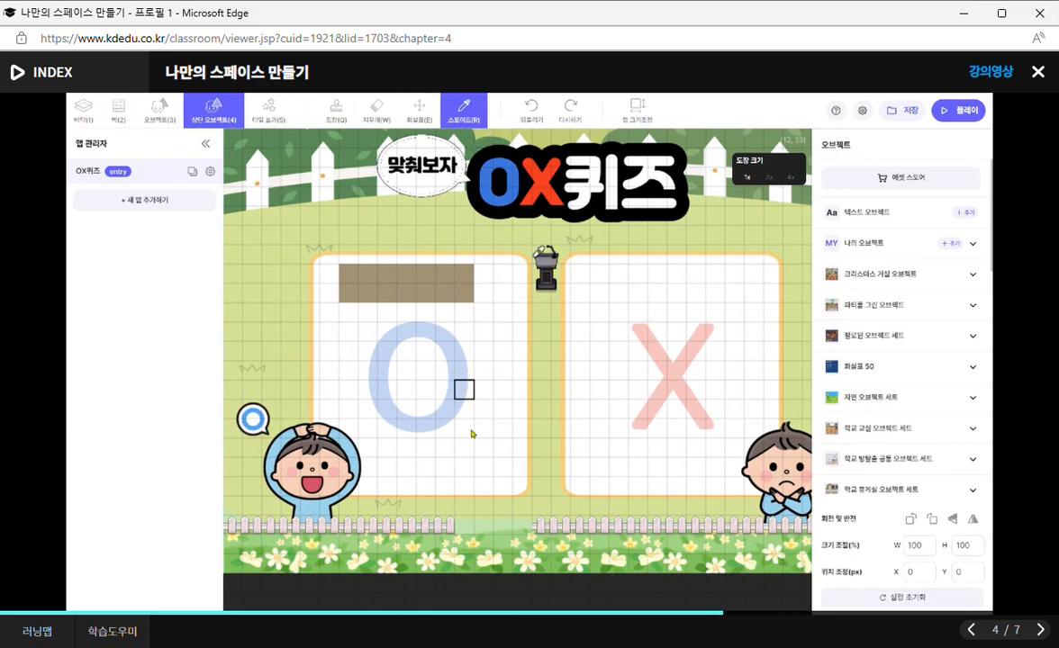
{"action": "left_click", "coordinate": [419, 106]}
{"action": "left_click", "coordinate": [451, 106]}
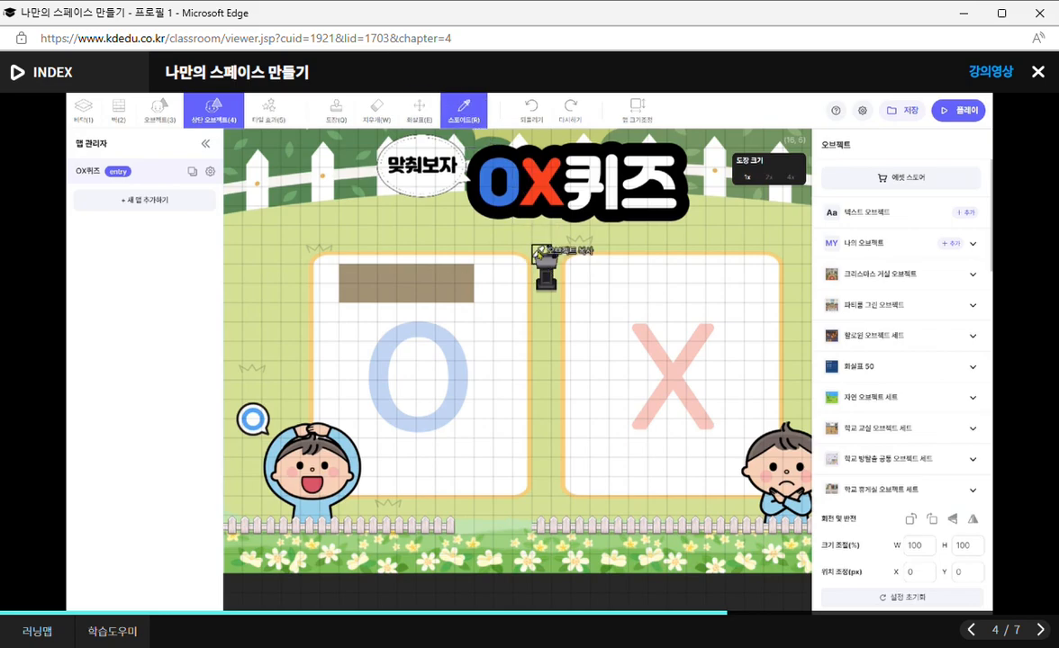
{"action": "left_click", "coordinate": [539, 252]}
{"action": "left_click", "coordinate": [617, 253]}
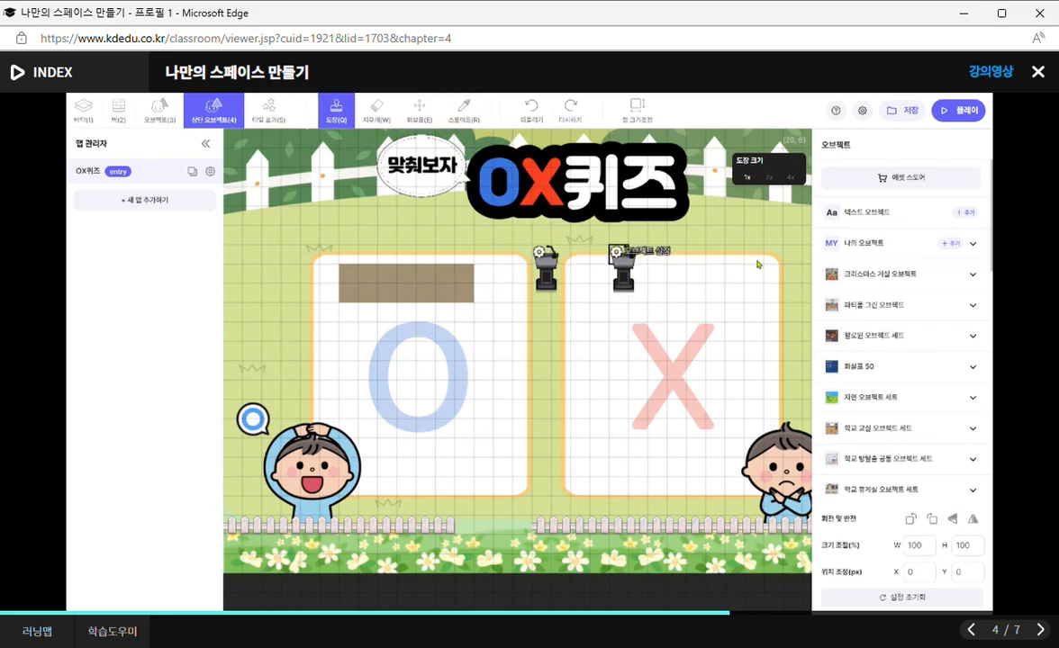
{"action": "left_click", "coordinate": [677, 253]}
{"action": "left_click", "coordinate": [732, 255]}
Erase the three podium copies from the X area, keeping the original podium.
{"action": "left_click", "coordinate": [375, 108]}
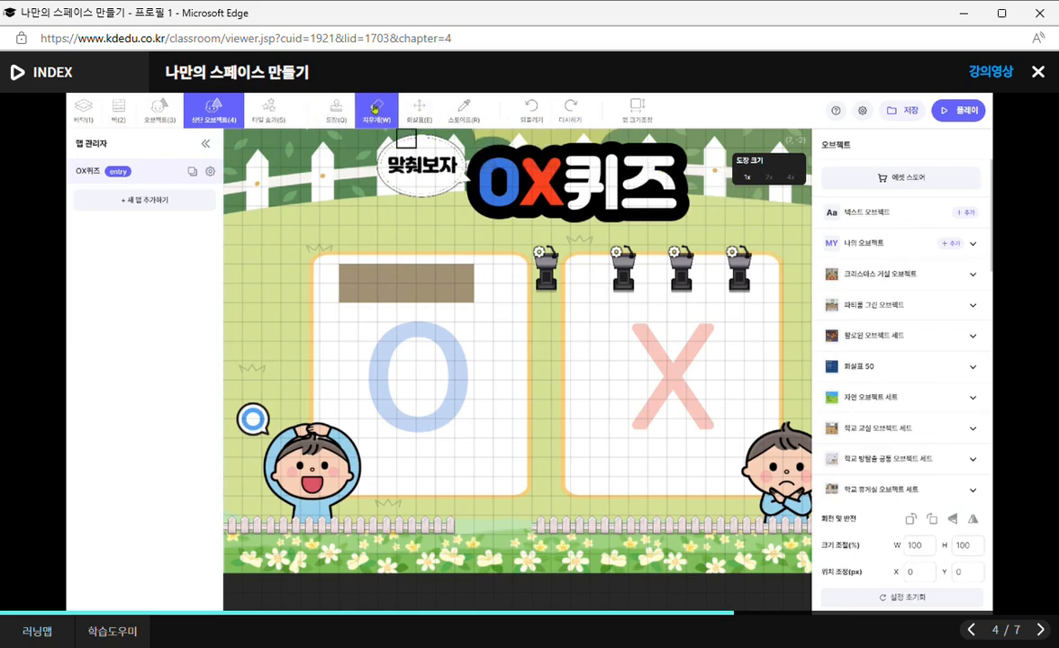
{"action": "left_click", "coordinate": [733, 253]}
{"action": "left_click", "coordinate": [682, 254]}
{"action": "left_click", "coordinate": [621, 255]}
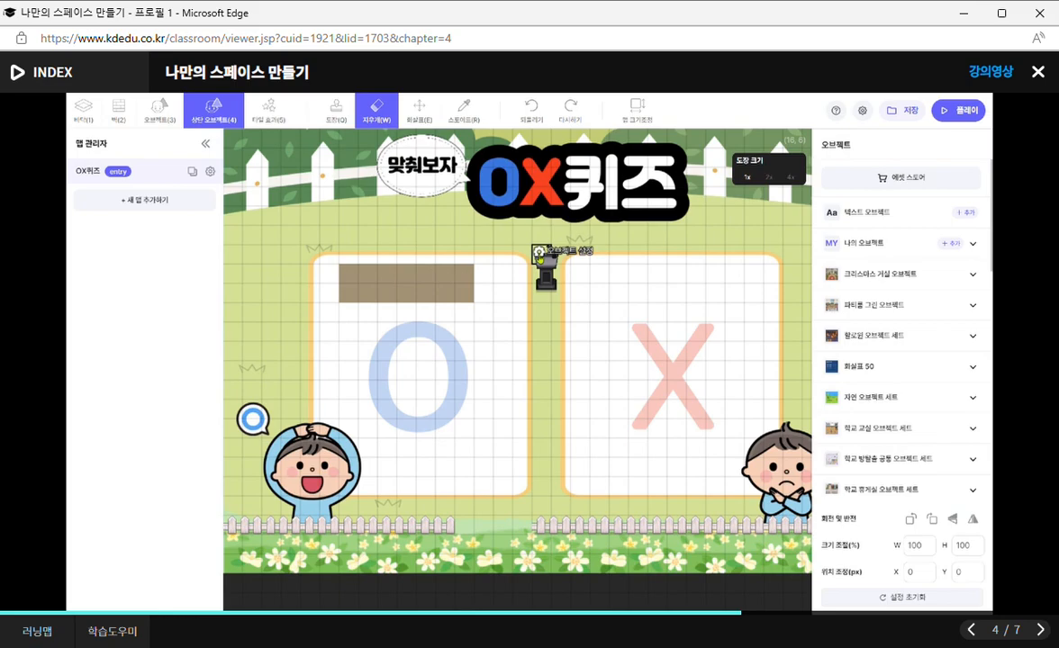
Examine the map's width and height settings, save the map size, and view the empty area beyond the X side.
{"action": "left_click", "coordinate": [461, 109]}
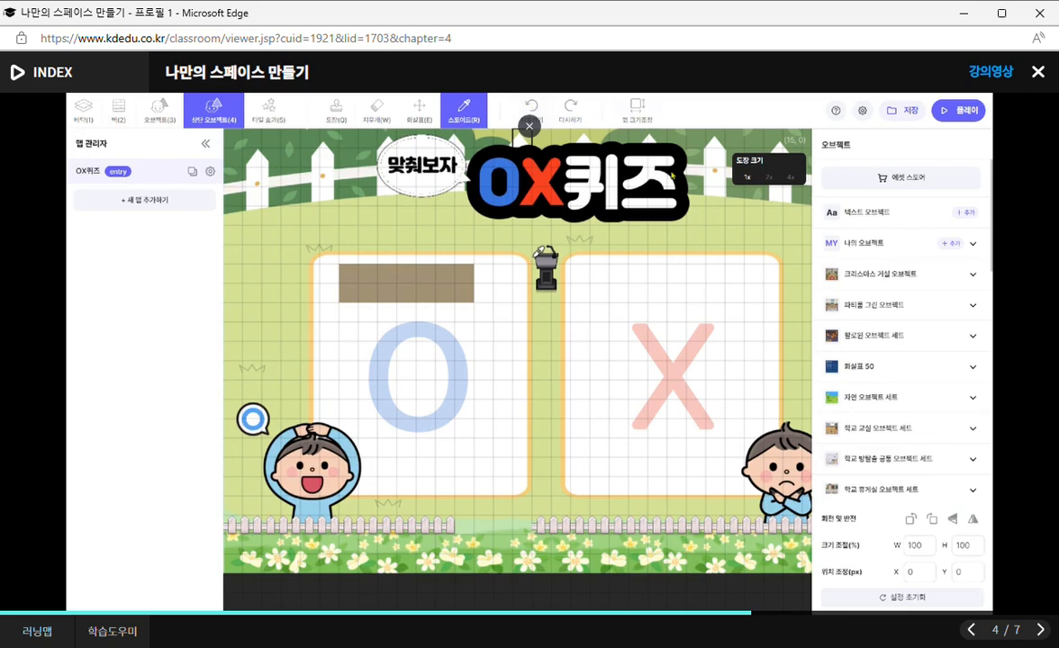
{"action": "left_click", "coordinate": [637, 115]}
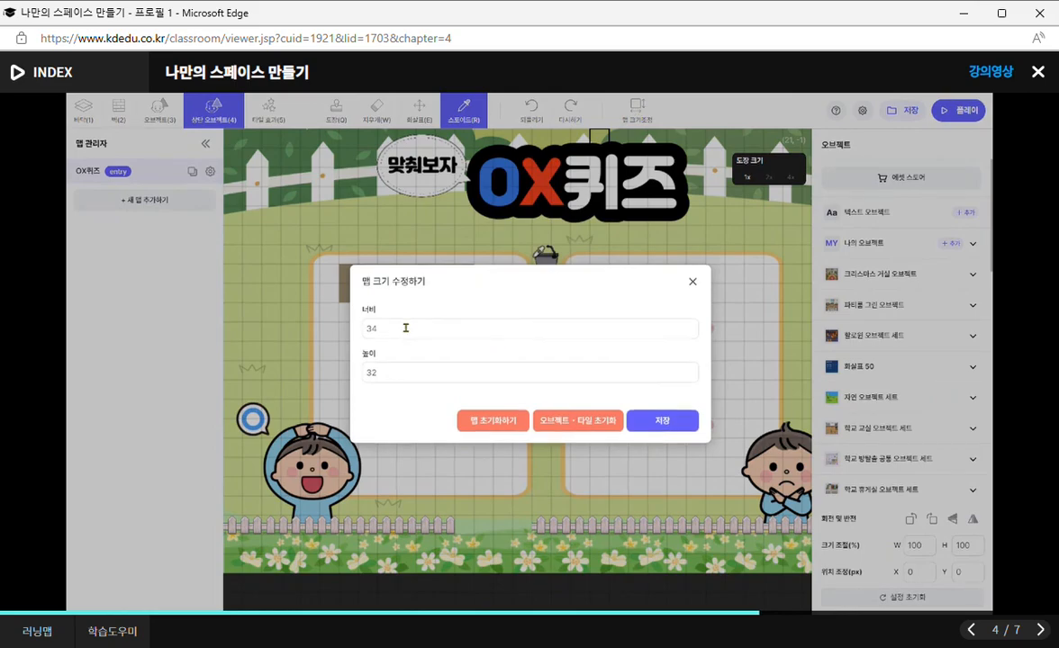
{"action": "left_click", "coordinate": [389, 373]}
{"action": "left_click", "coordinate": [382, 330]}
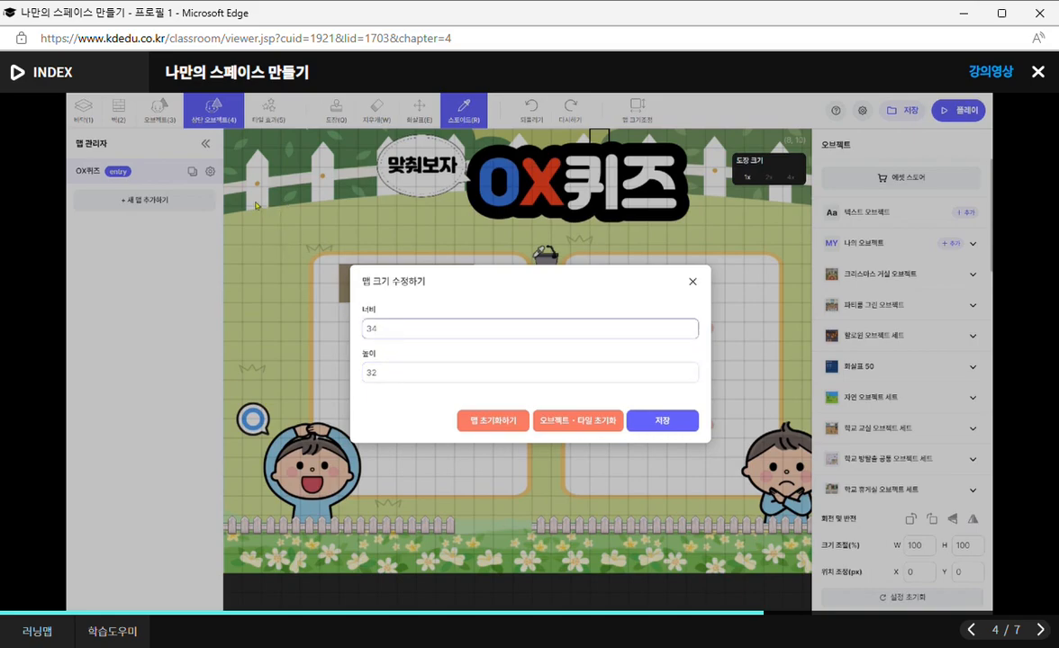
{"action": "left_click_drag", "start_coordinate": [367, 329], "coordinate": [393, 328]}
{"action": "left_click_drag", "start_coordinate": [367, 374], "coordinate": [395, 376]}
{"action": "left_click_drag", "start_coordinate": [366, 328], "coordinate": [391, 329]}
{"action": "left_click", "coordinate": [371, 374]}
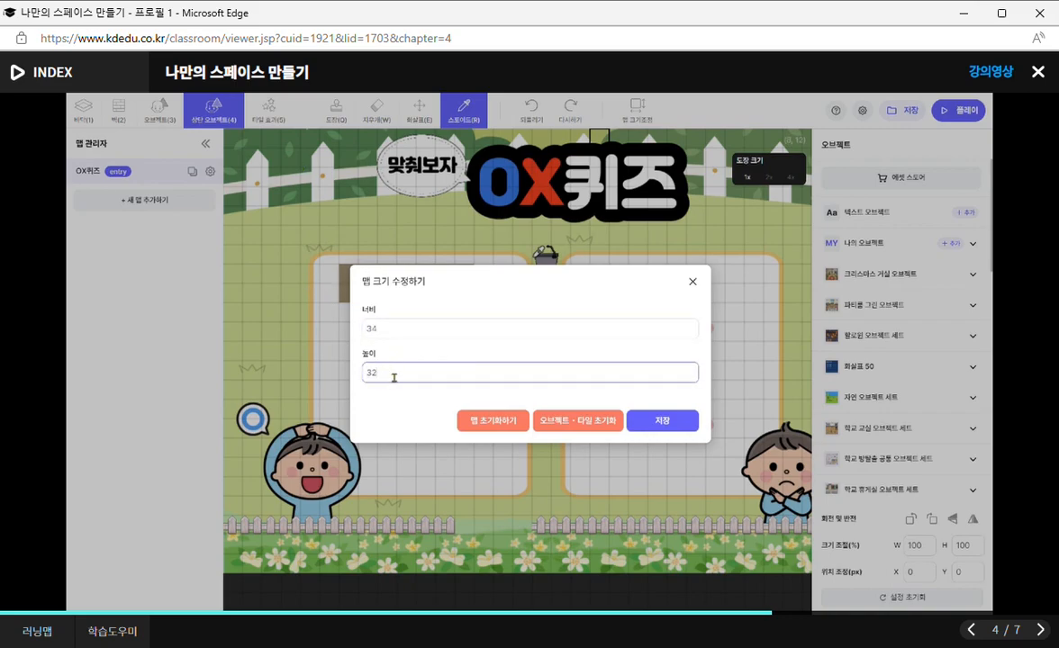
{"action": "double_click", "coordinate": [370, 329]}
{"action": "double_click", "coordinate": [370, 372]}
{"action": "left_click", "coordinate": [666, 423]}
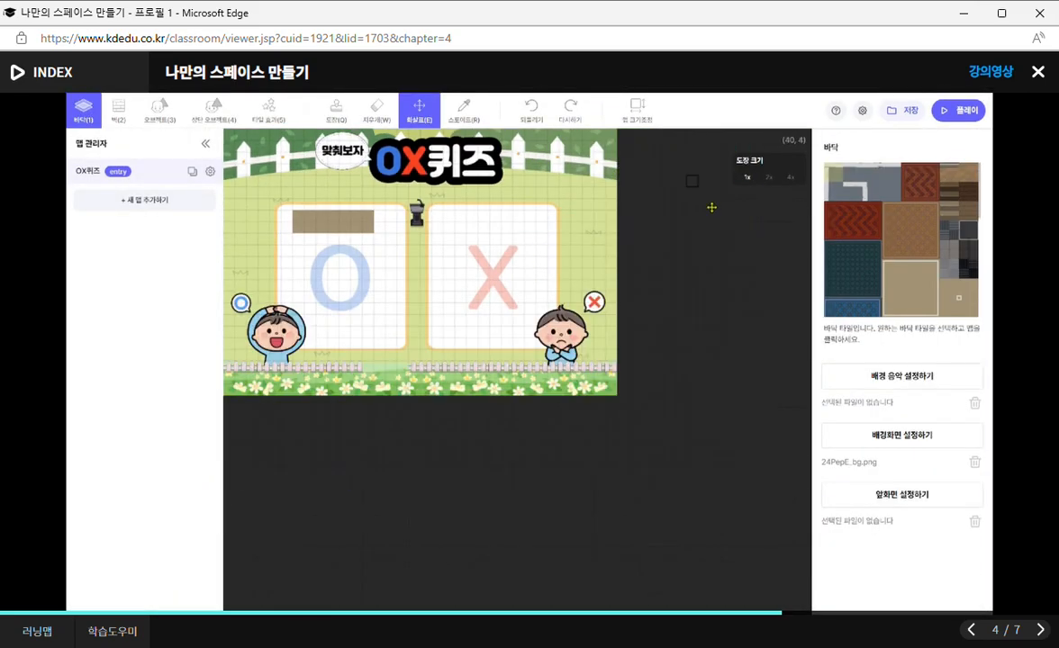
{"action": "scroll", "coordinate": [716, 223], "scroll_direction": "up", "scroll_amount": 1}
{"action": "left_click_drag", "start_coordinate": [553, 394], "coordinate": [407, 389]}
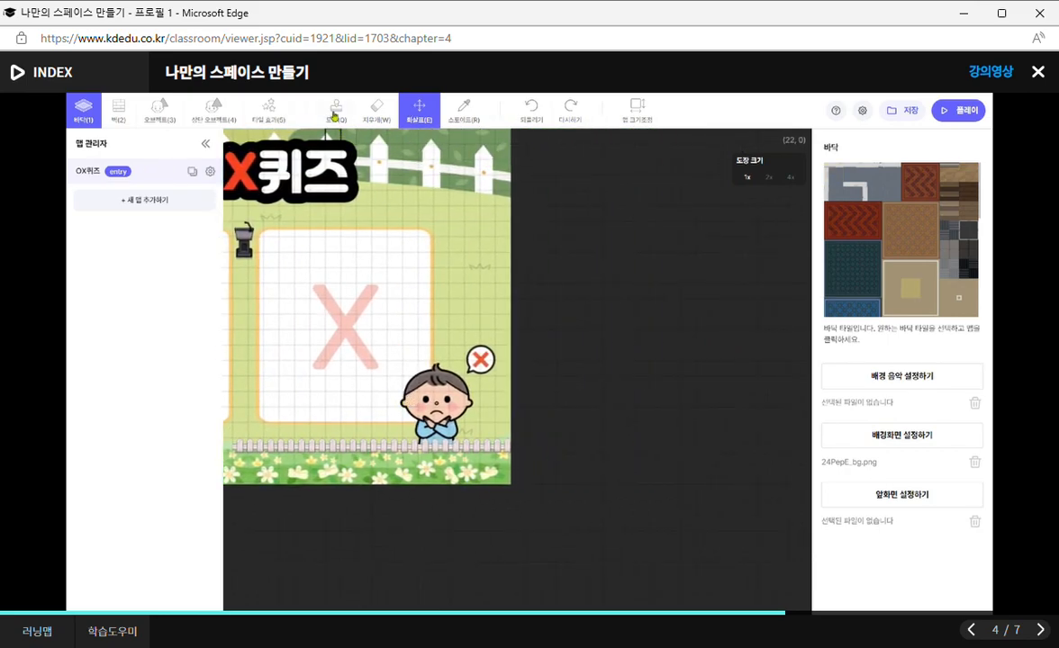
Stamp beige floor tiles along the upper boundary and down the far-side boundary of the empty area beyond the X side.
{"action": "left_click", "coordinate": [335, 112]}
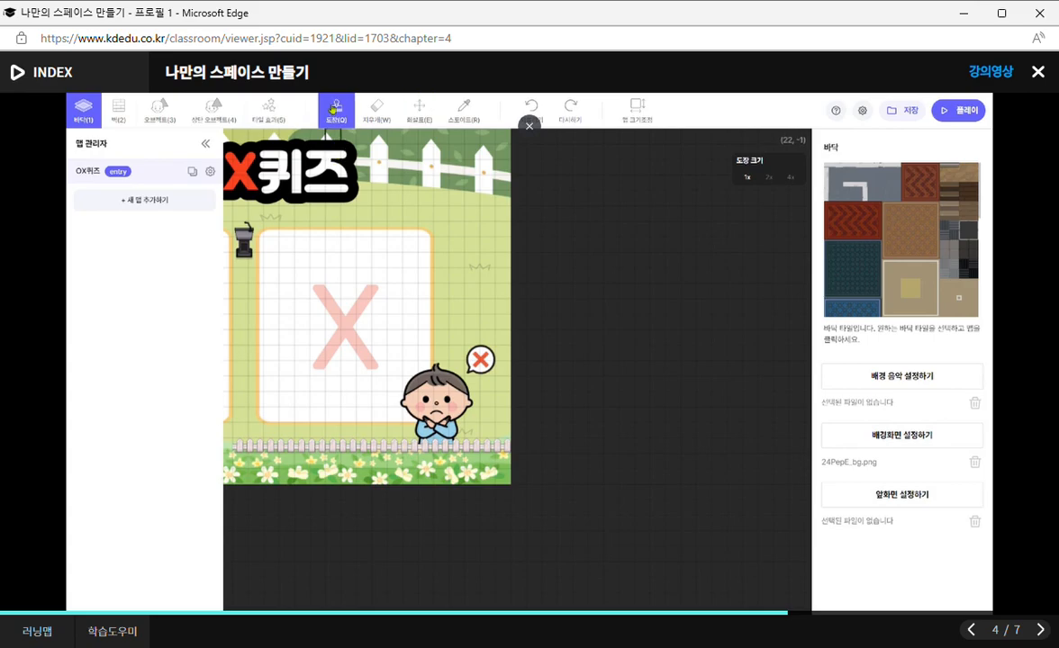
{"action": "left_click_drag", "start_coordinate": [478, 131], "coordinate": [767, 134]}
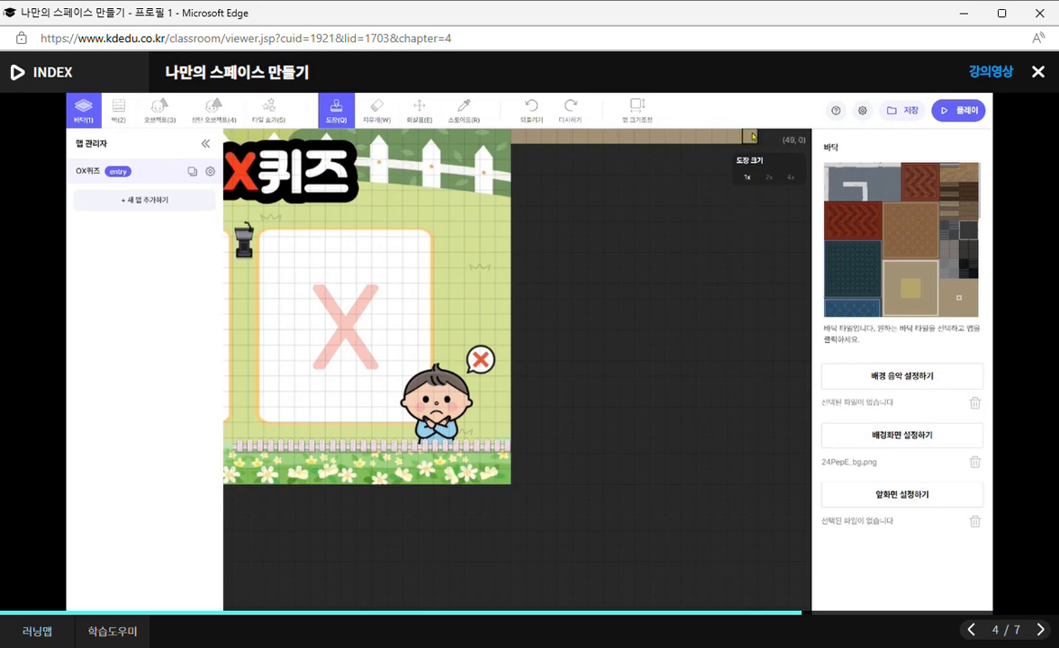
{"action": "mouse_move", "coordinate": [752, 135]}
{"action": "left_mouse_down"}
{"action": "mouse_move", "coordinate": [738, 232]}
{"action": "mouse_move", "coordinate": [735, 608]}
{"action": "left_mouse_up"}
{"action": "scroll", "coordinate": [745, 568], "scroll_direction": "down", "scroll_amount": 3}
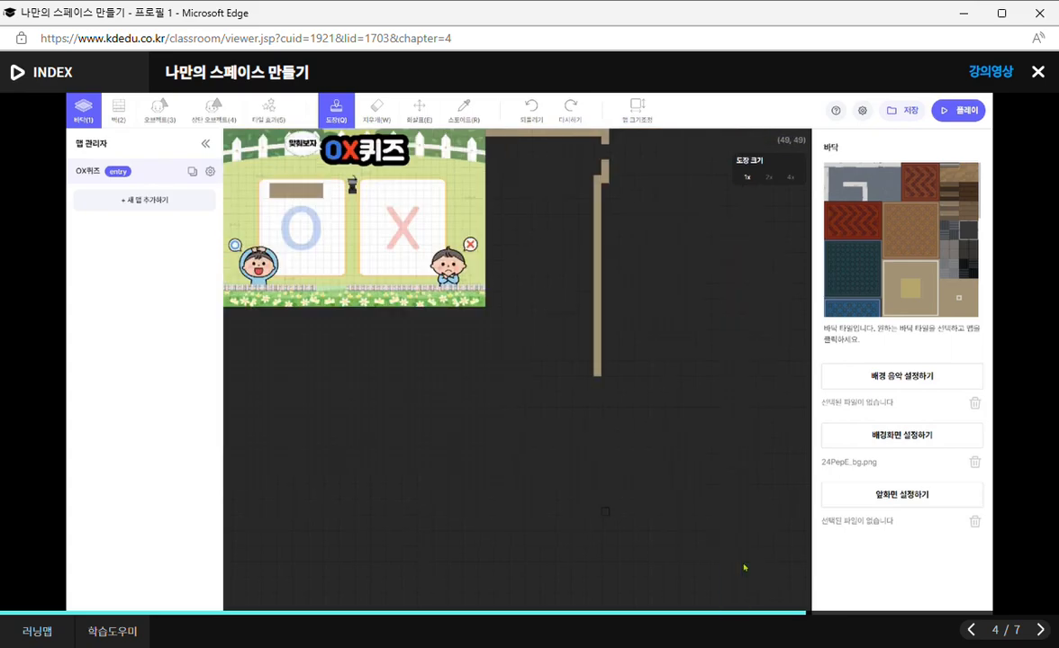
{"action": "mouse_move", "coordinate": [595, 377]}
{"action": "left_mouse_down"}
{"action": "mouse_move", "coordinate": [591, 530]}
{"action": "mouse_move", "coordinate": [598, 483]}
{"action": "mouse_move", "coordinate": [601, 522]}
{"action": "mouse_move", "coordinate": [591, 405]}
{"action": "mouse_move", "coordinate": [610, 228]}
{"action": "mouse_move", "coordinate": [603, 514]}
{"action": "mouse_move", "coordinate": [590, 379]}
{"action": "left_mouse_up"}
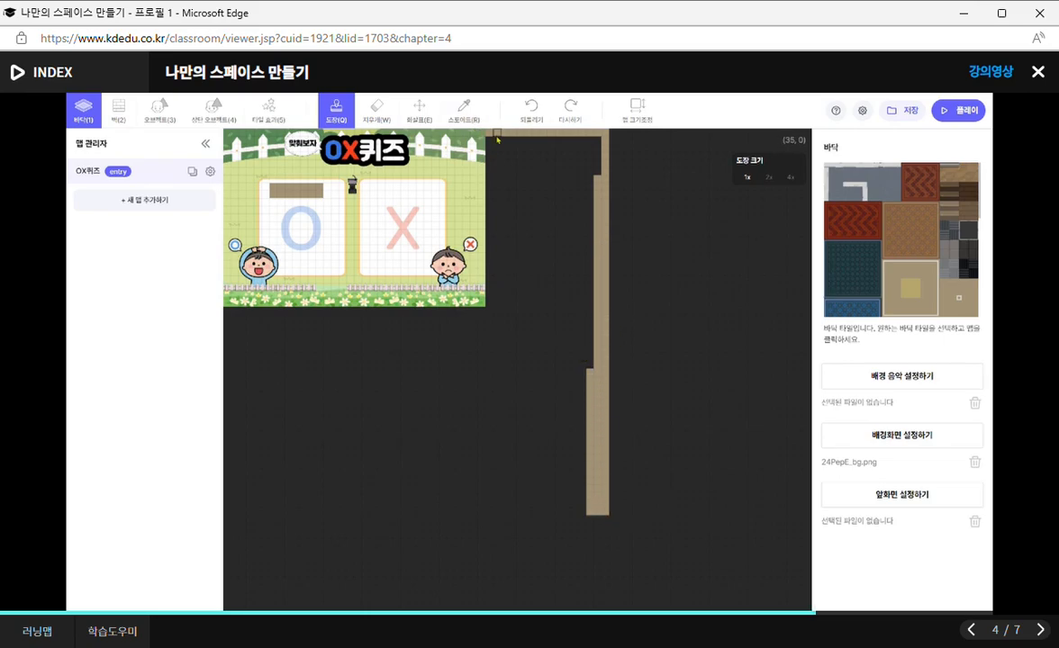
{"action": "mouse_move", "coordinate": [489, 137]}
{"action": "left_mouse_down"}
{"action": "mouse_move", "coordinate": [594, 135]}
{"action": "mouse_move", "coordinate": [592, 375]}
{"action": "left_mouse_up"}
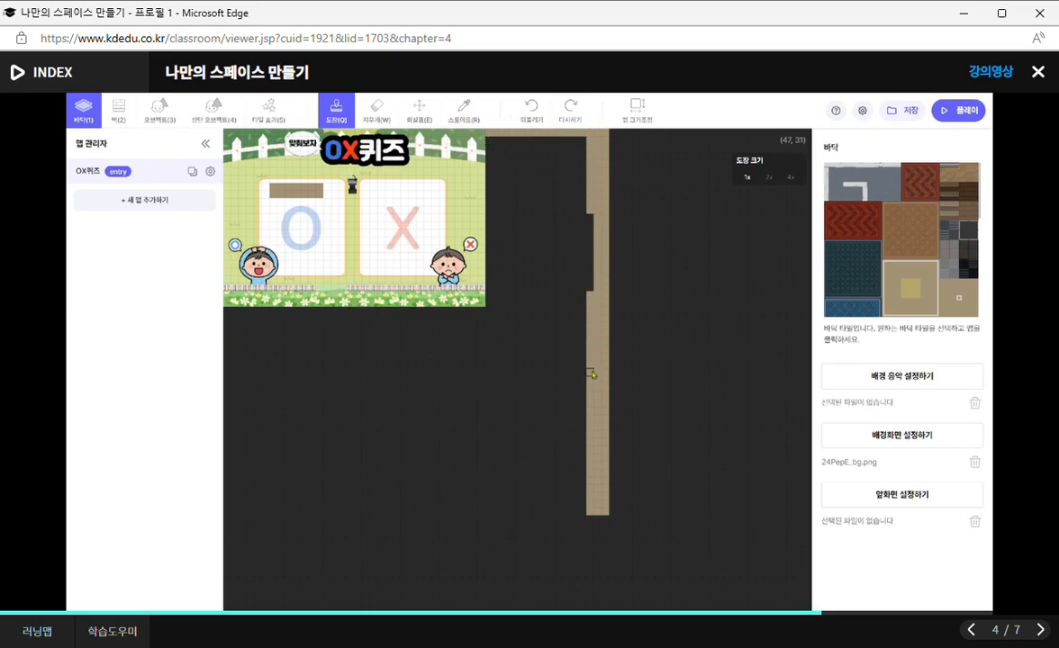
{"action": "left_click_drag", "start_coordinate": [593, 217], "coordinate": [593, 289]}
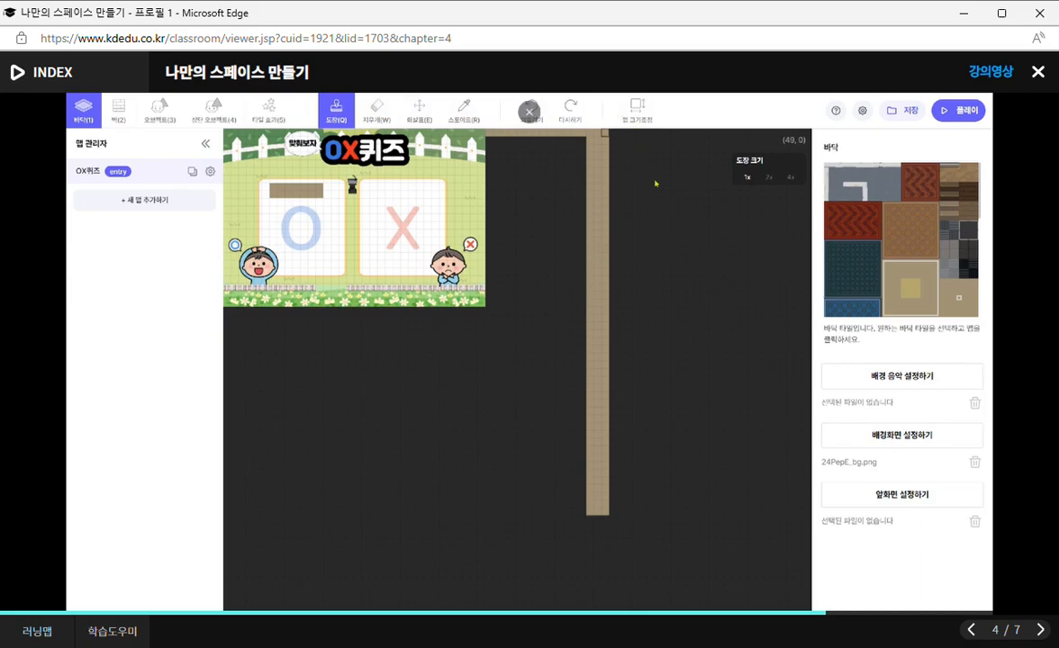
Erase all the floor tiles from the empty area beyond the X side, using the 4x brush size.
{"action": "left_click", "coordinate": [379, 107]}
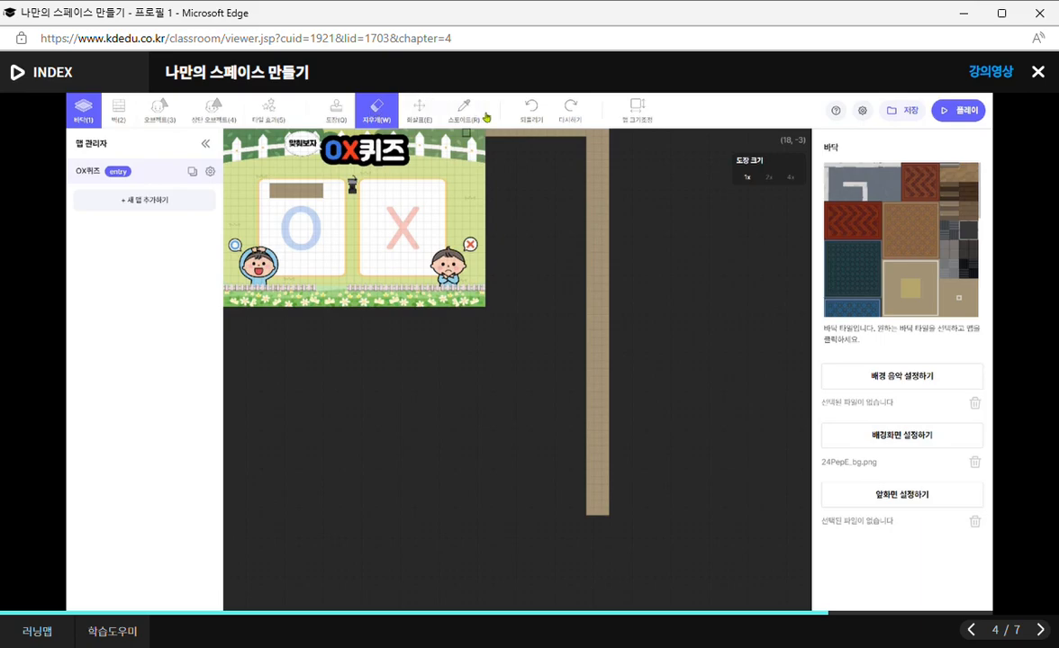
{"action": "mouse_move", "coordinate": [586, 145]}
{"action": "left_mouse_down"}
{"action": "mouse_move", "coordinate": [621, 150]}
{"action": "mouse_move", "coordinate": [590, 164]}
{"action": "mouse_move", "coordinate": [591, 193]}
{"action": "left_mouse_up"}
{"action": "left_click", "coordinate": [769, 177]}
{"action": "left_click", "coordinate": [791, 179]}
{"action": "left_click", "coordinate": [791, 181]}
{"action": "scroll", "coordinate": [690, 189], "scroll_direction": "up", "scroll_amount": 1}
{"action": "mouse_move", "coordinate": [669, 572]}
{"action": "left_mouse_down"}
{"action": "mouse_move", "coordinate": [662, 244]}
{"action": "mouse_move", "coordinate": [558, 579]}
{"action": "left_mouse_up"}
{"action": "scroll", "coordinate": [662, 244], "scroll_direction": "up", "scroll_amount": 1}
{"action": "left_click", "coordinate": [418, 108]}
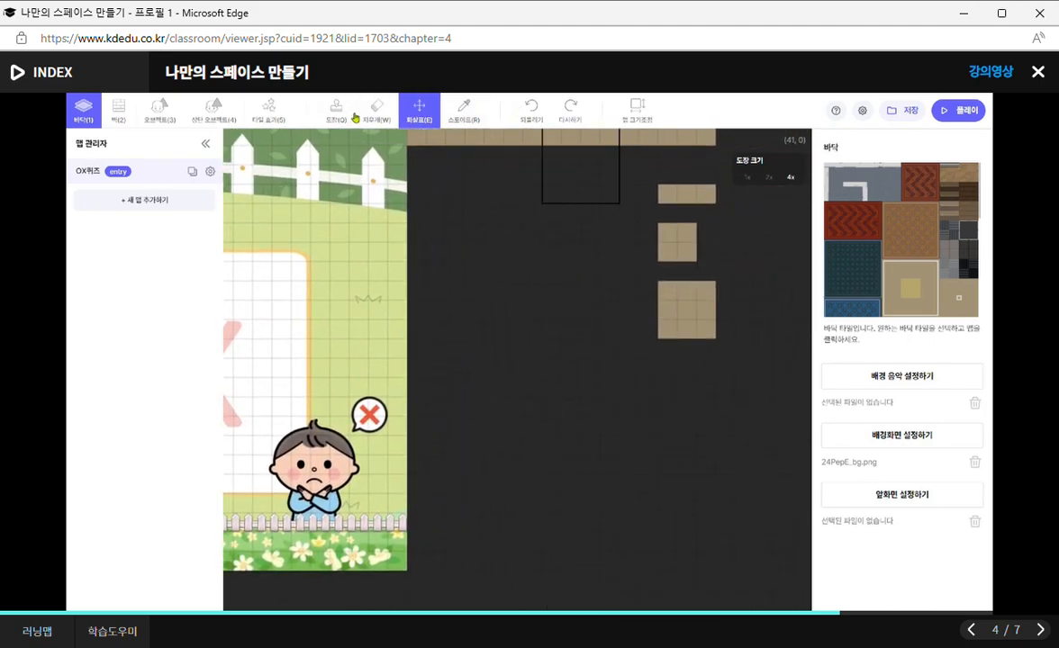
{"action": "left_click", "coordinate": [377, 108]}
{"action": "mouse_move", "coordinate": [613, 284]}
{"action": "left_mouse_down"}
{"action": "mouse_move", "coordinate": [651, 249]}
{"action": "mouse_move", "coordinate": [670, 142]}
{"action": "mouse_move", "coordinate": [400, 142]}
{"action": "left_mouse_up"}
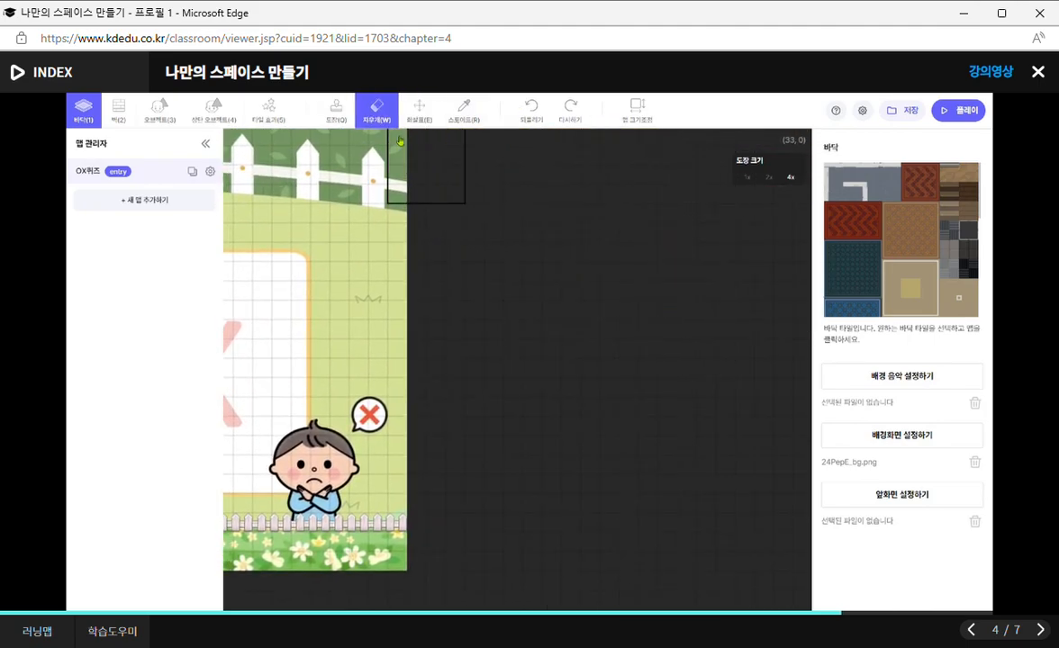
Bring the O and X areas back into view with the arrow tool and check the keyboard help page.
{"action": "left_click", "coordinate": [418, 108]}
{"action": "left_click_drag", "start_coordinate": [375, 257], "coordinate": [834, 266]}
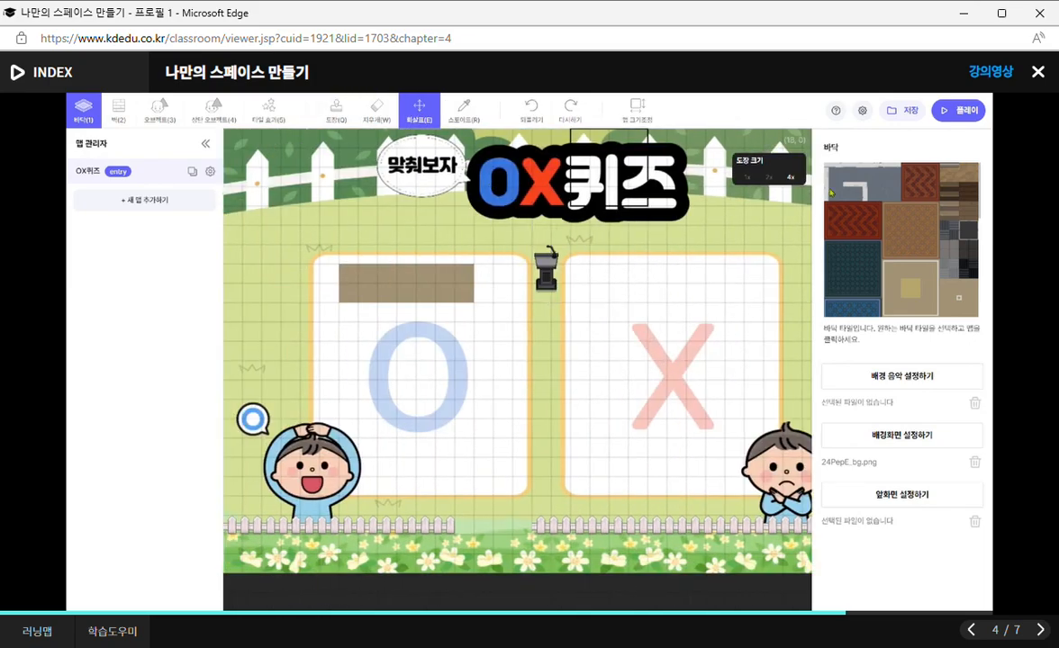
{"action": "left_click", "coordinate": [827, 115]}
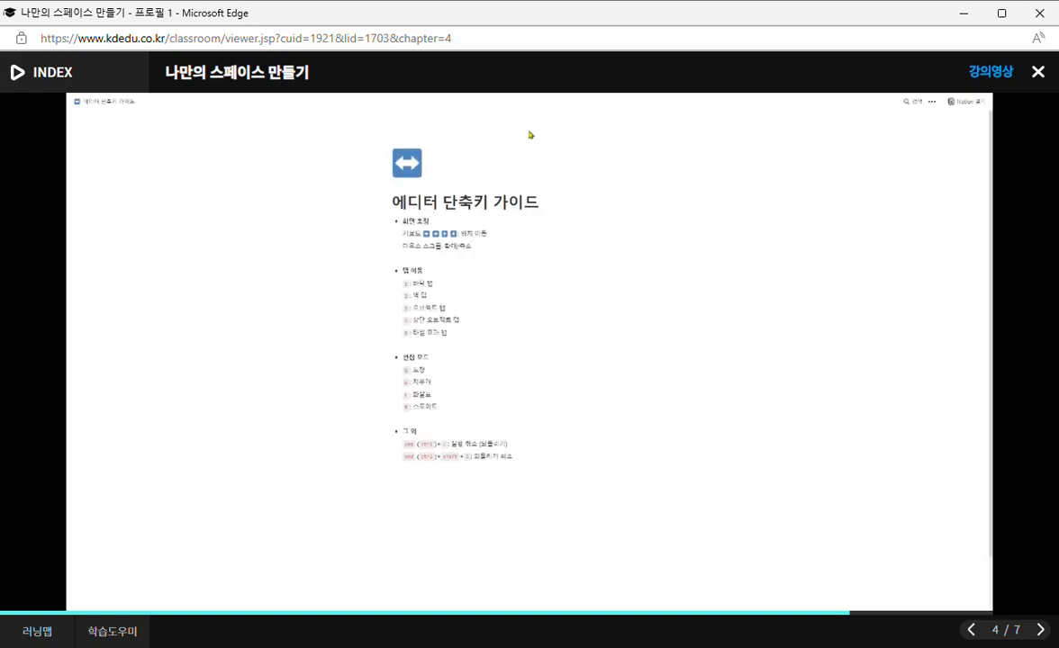
{"action": "left_click", "coordinate": [529, 130]}
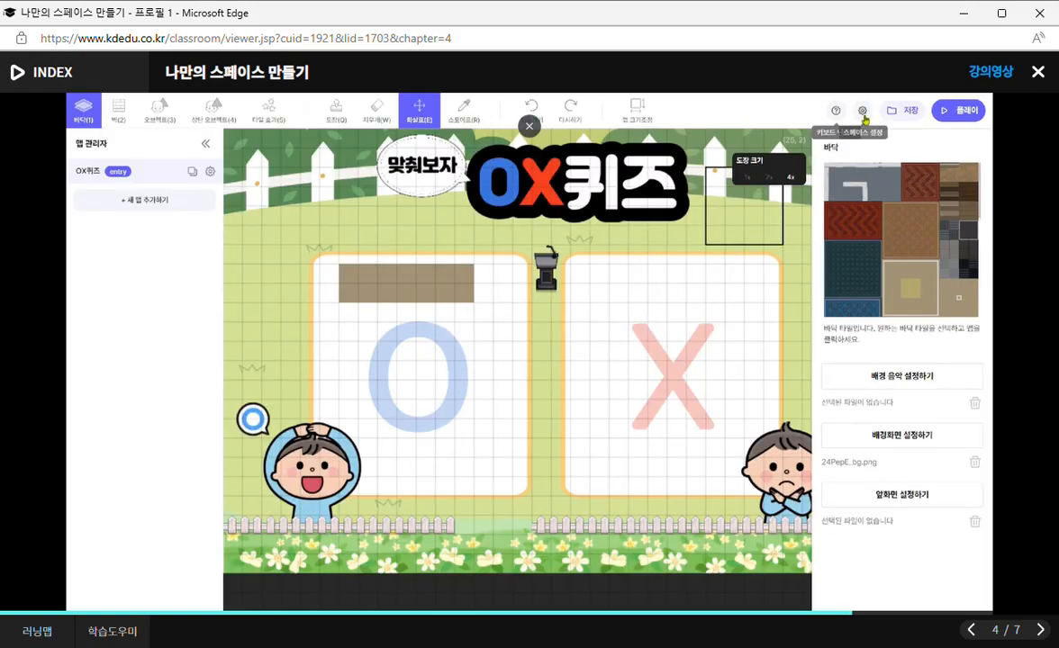
Open the space settings and examine the name, introduction, visibility options and password field.
{"action": "left_click", "coordinate": [862, 119]}
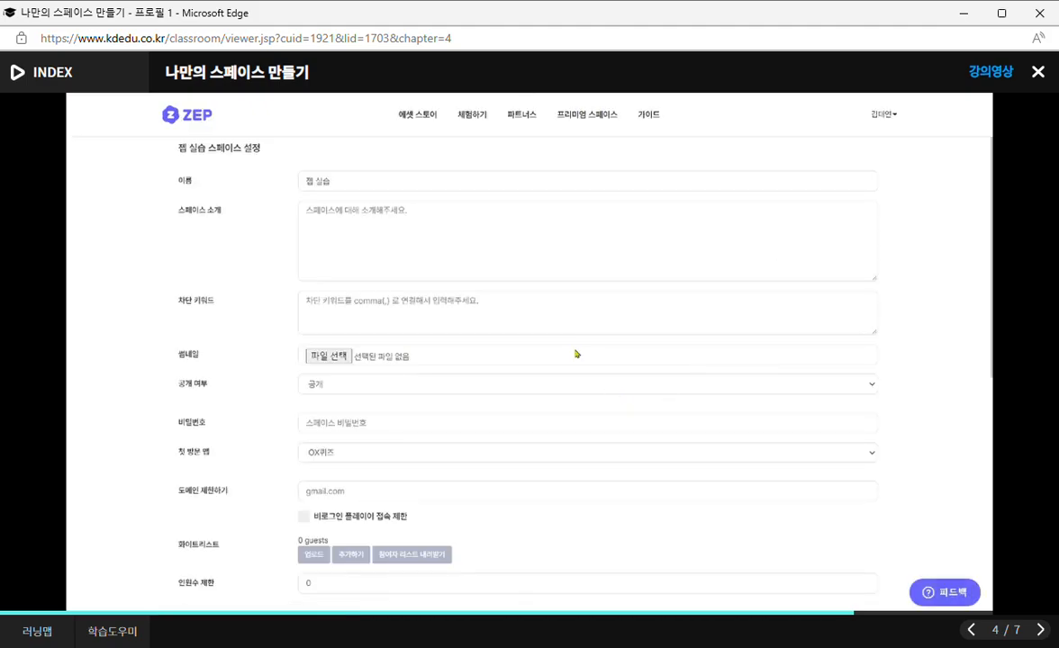
{"action": "left_click", "coordinate": [342, 183]}
{"action": "left_click", "coordinate": [495, 213]}
{"action": "scroll", "coordinate": [431, 215], "scroll_direction": "down", "scroll_amount": 1}
{"action": "scroll", "coordinate": [431, 215], "scroll_direction": "down", "scroll_amount": 2}
{"action": "left_click", "coordinate": [317, 286]}
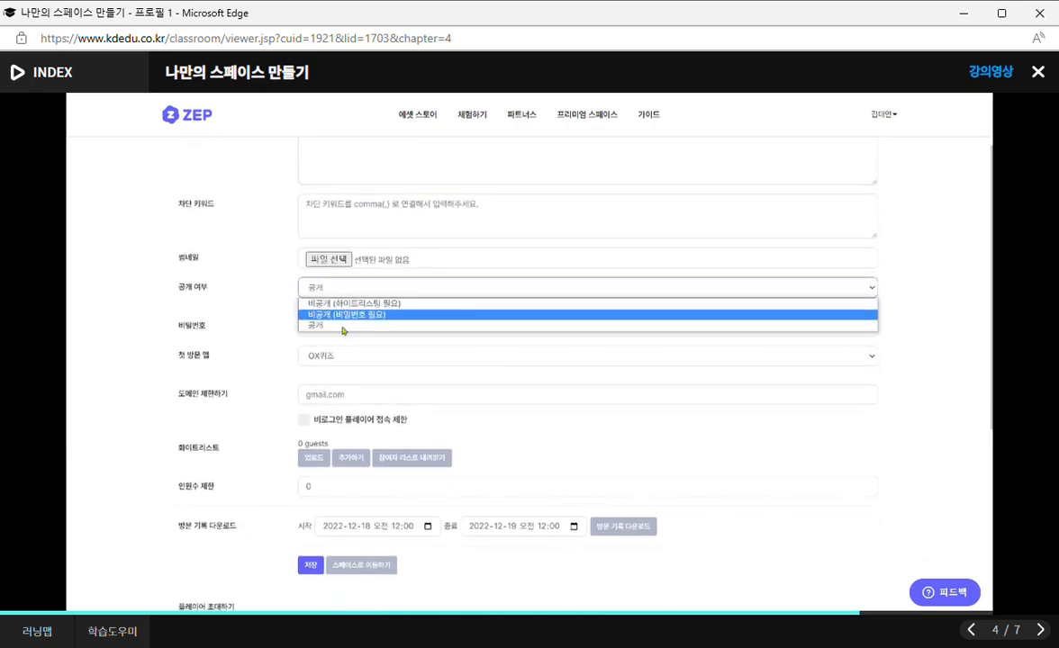
{"action": "left_click", "coordinate": [236, 327]}
{"action": "left_click", "coordinate": [309, 326]}
{"action": "left_click", "coordinate": [256, 352]}
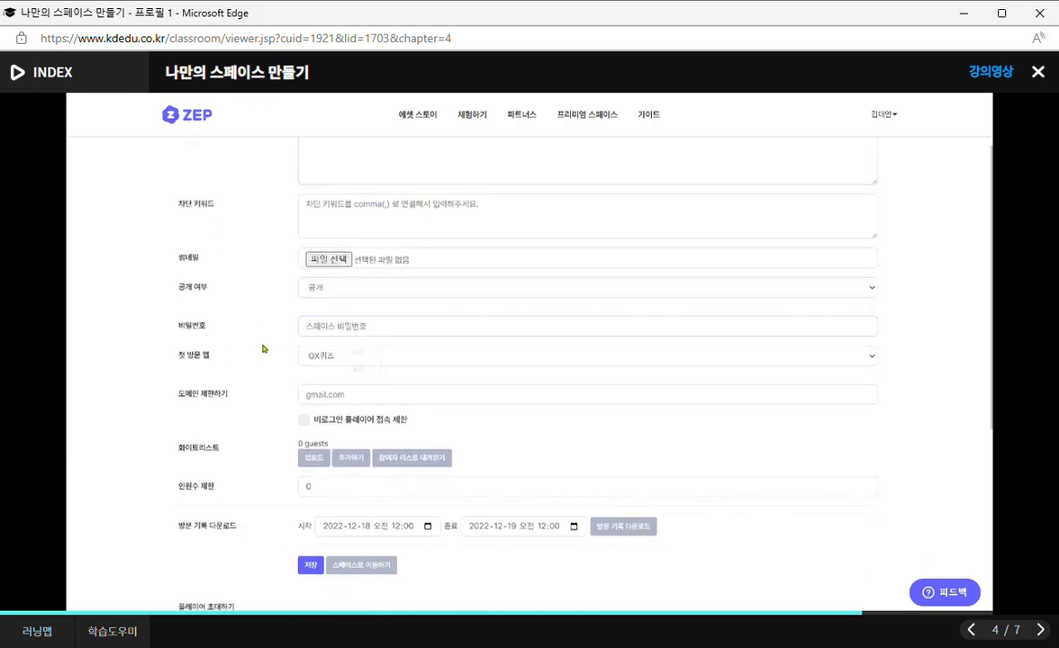
Review the space's first-visit map, domain restriction, whitelist, capacity and player invitation settings.
{"action": "scroll", "coordinate": [311, 329], "scroll_direction": "down", "scroll_amount": 1}
{"action": "left_click", "coordinate": [342, 312]}
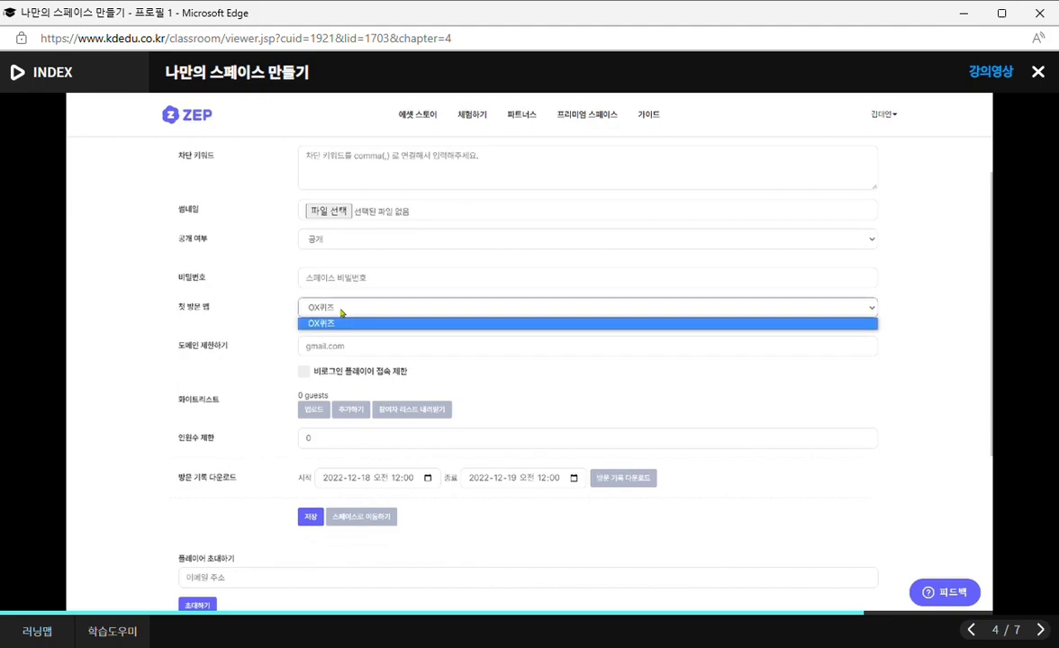
{"action": "left_click", "coordinate": [279, 316]}
{"action": "scroll", "coordinate": [280, 316], "scroll_direction": "down", "scroll_amount": 4}
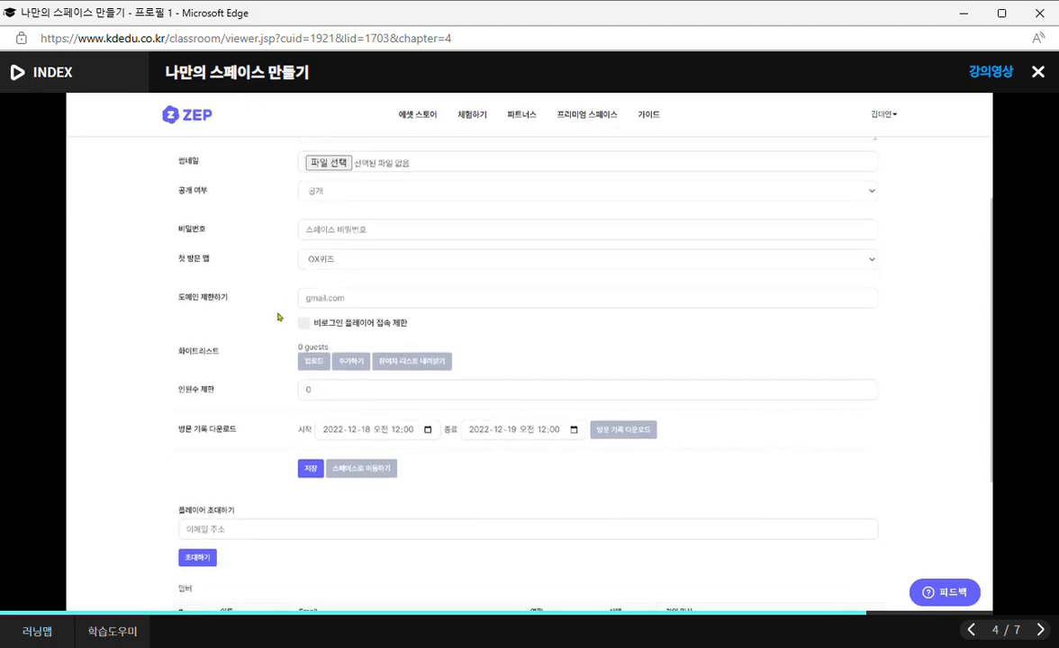
{"action": "scroll", "coordinate": [274, 356], "scroll_direction": "down", "scroll_amount": 1}
{"action": "left_click", "coordinate": [243, 336]}
{"action": "left_click", "coordinate": [142, 395]}
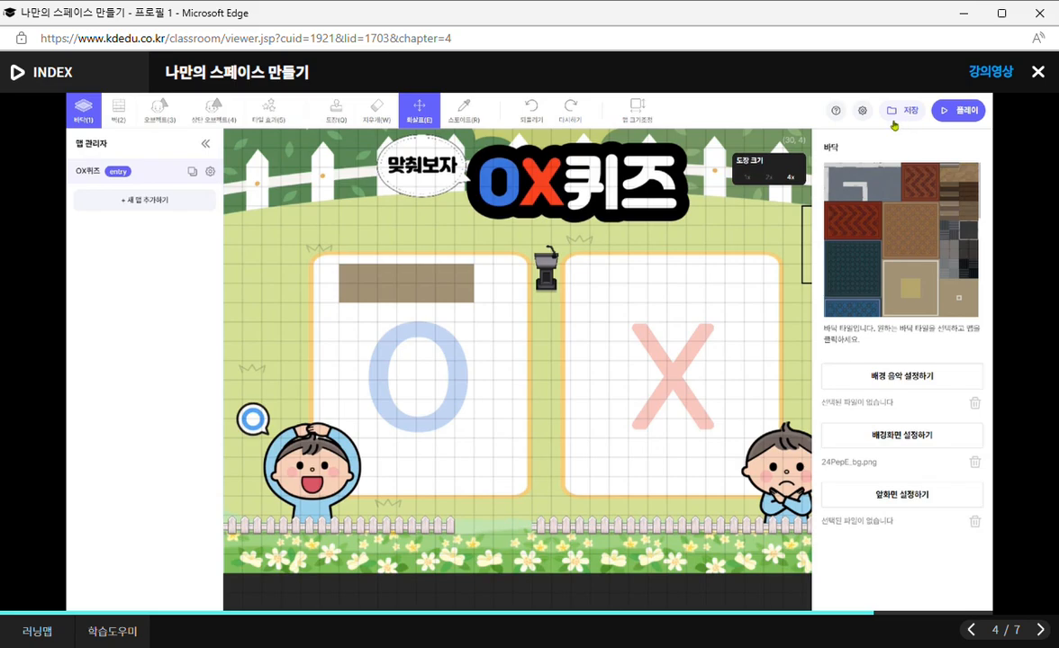
Play the space from the map editor, walk the avatar sideways, and return to the map editor.
{"action": "left_click", "coordinate": [953, 123]}
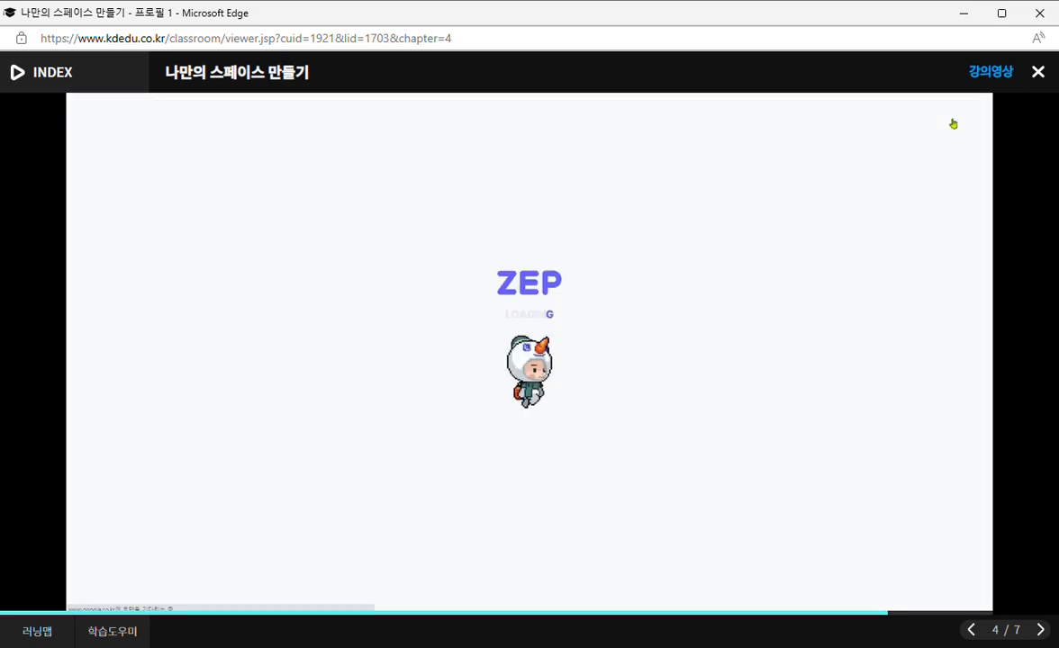
{"action": "key", "text": "Left"}
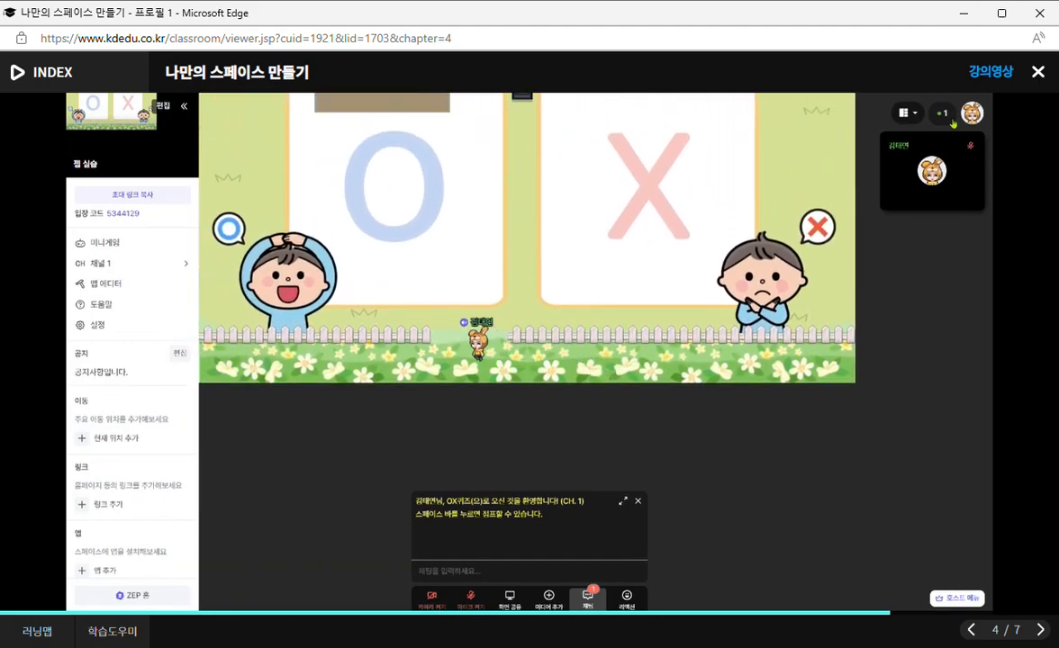
{"action": "key", "text": "Right"}
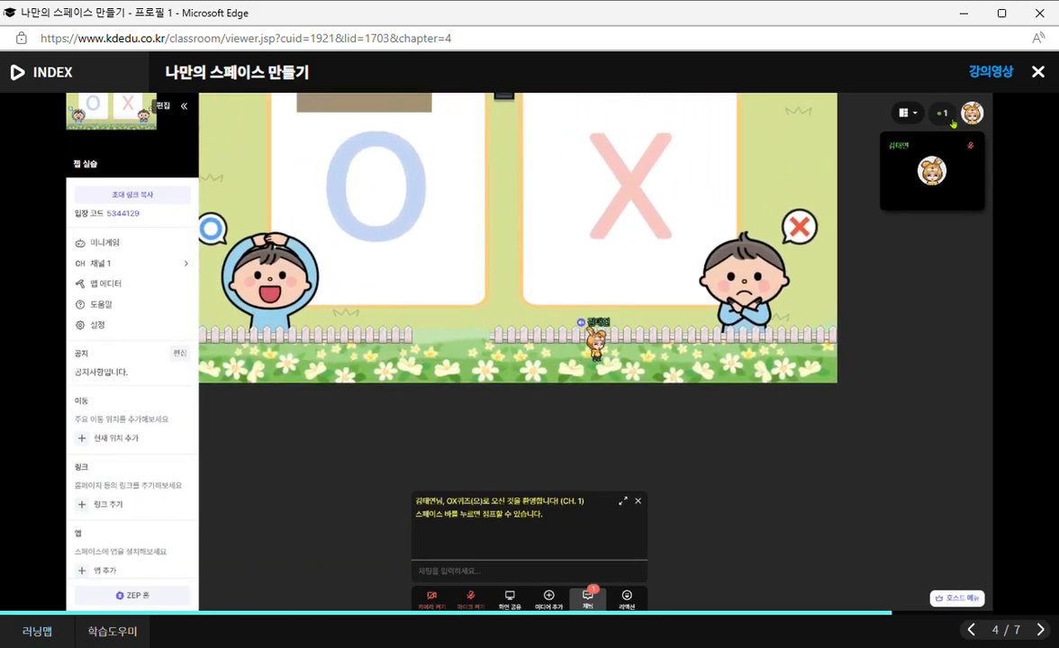
{"action": "left_click", "coordinate": [98, 285]}
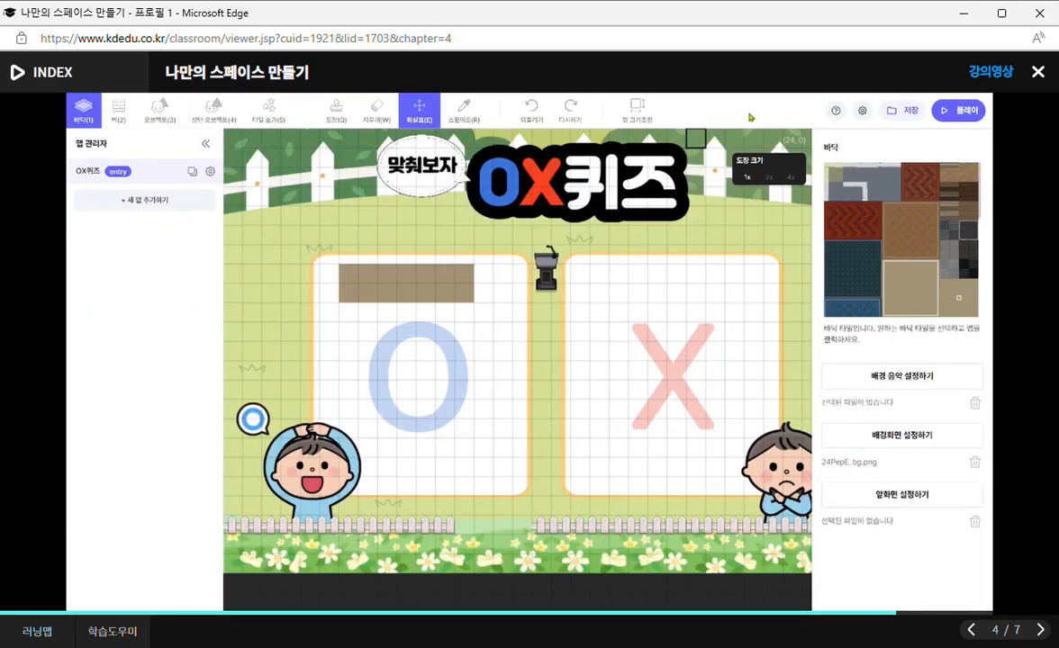
Switch to the stamp tool, and collapse and expand the map manager to compare the canvas area.
{"action": "key", "text": "q"}
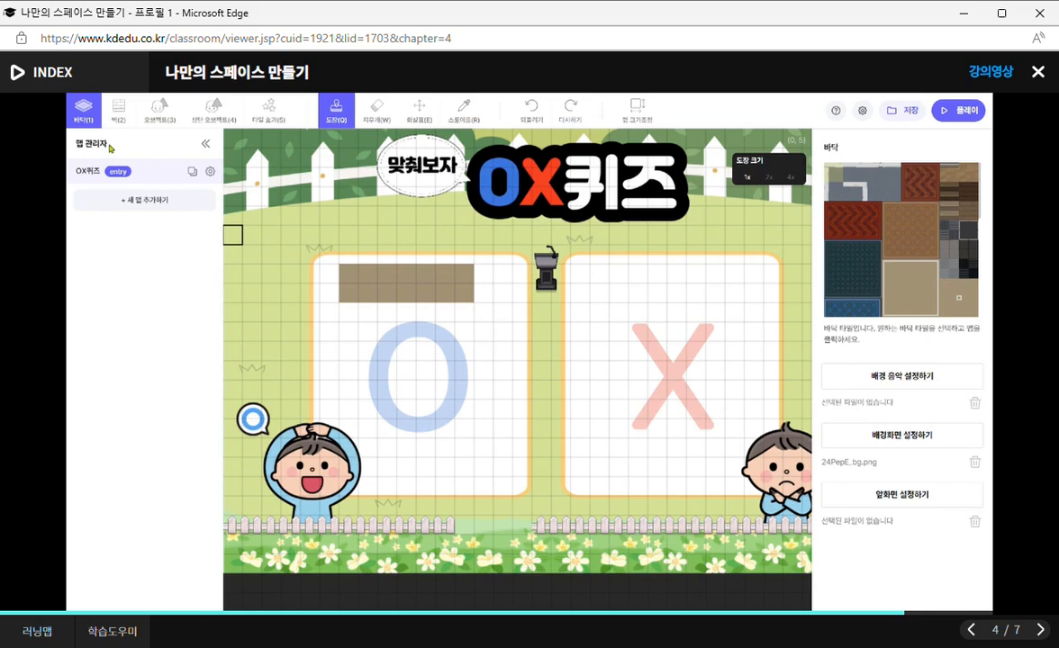
{"action": "left_click", "coordinate": [204, 143]}
{"action": "left_click", "coordinate": [74, 150]}
{"action": "left_click", "coordinate": [203, 141]}
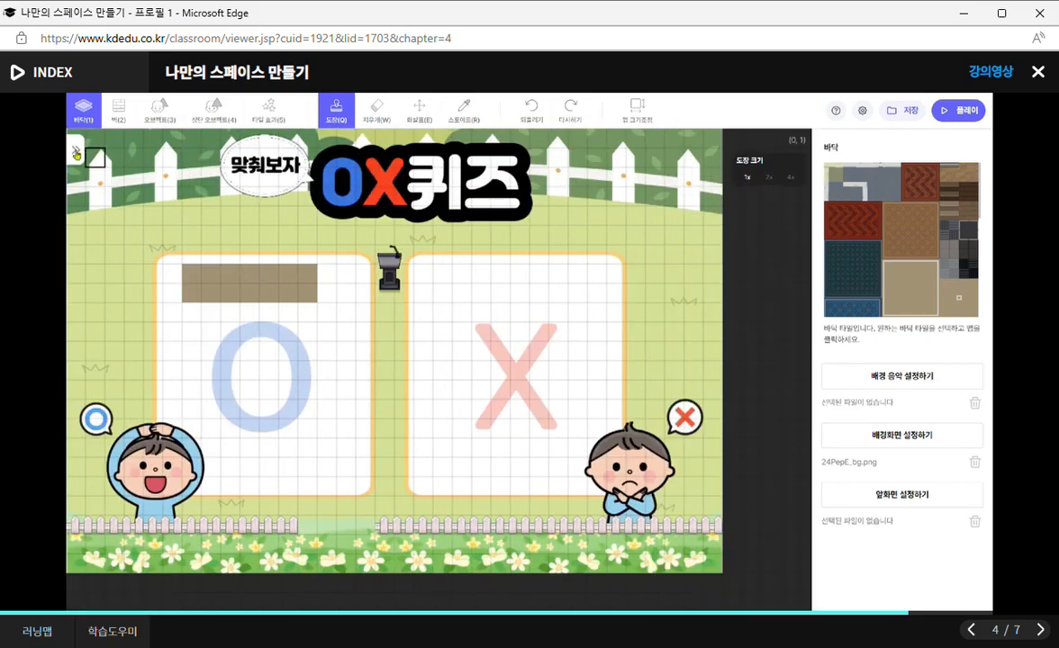
{"action": "left_click", "coordinate": [76, 151]}
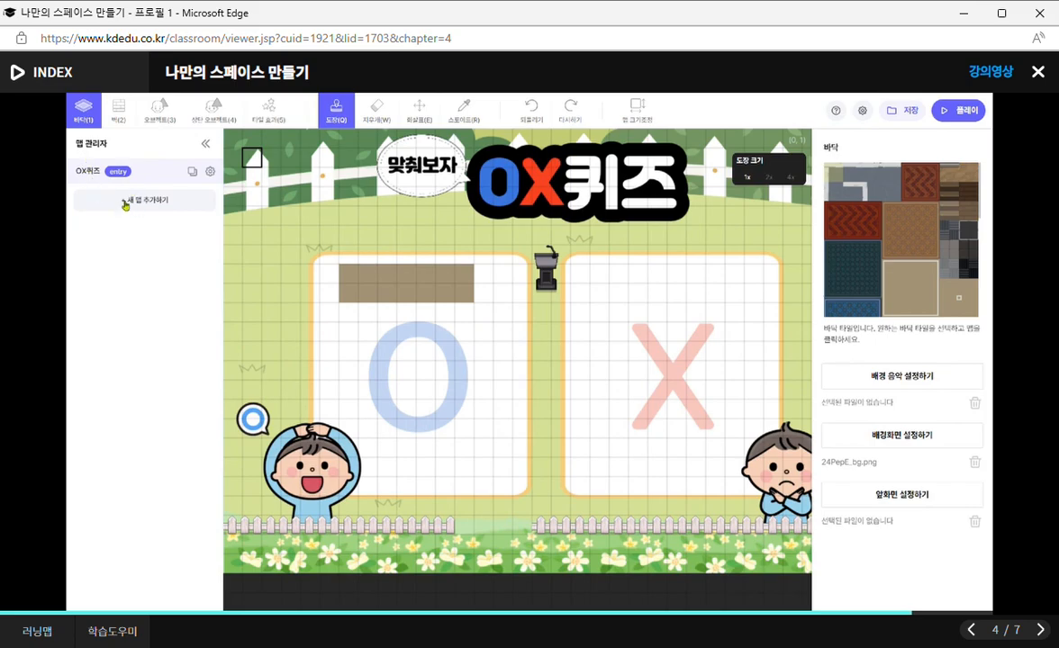
Browse the purchased map templates, and add a new blank map named 로비 to the space.
{"action": "left_click", "coordinate": [137, 208]}
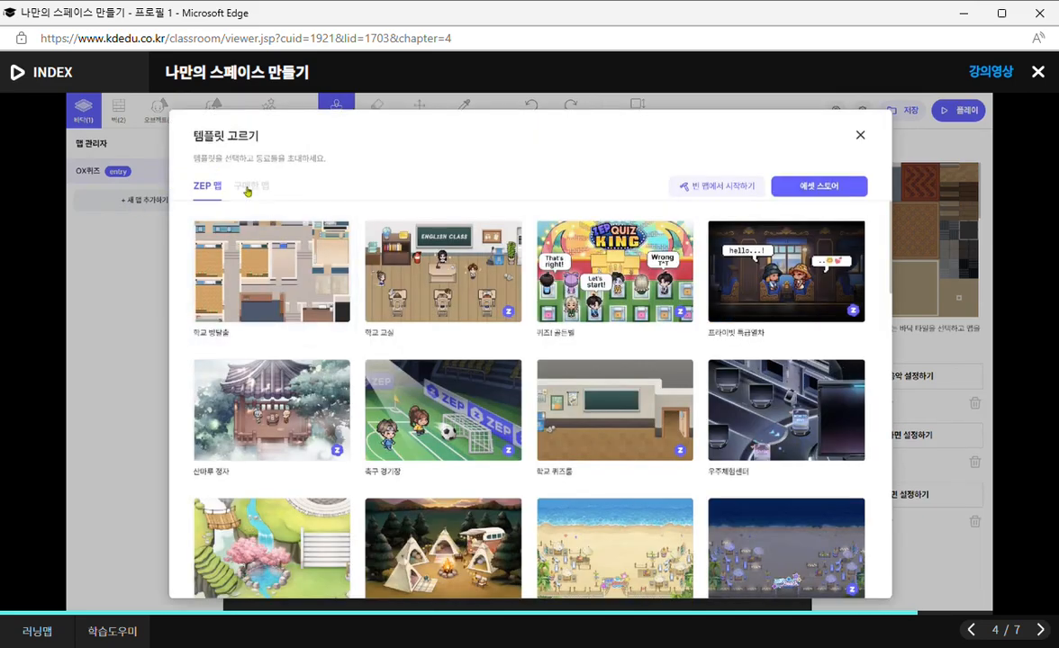
{"action": "left_click", "coordinate": [253, 187]}
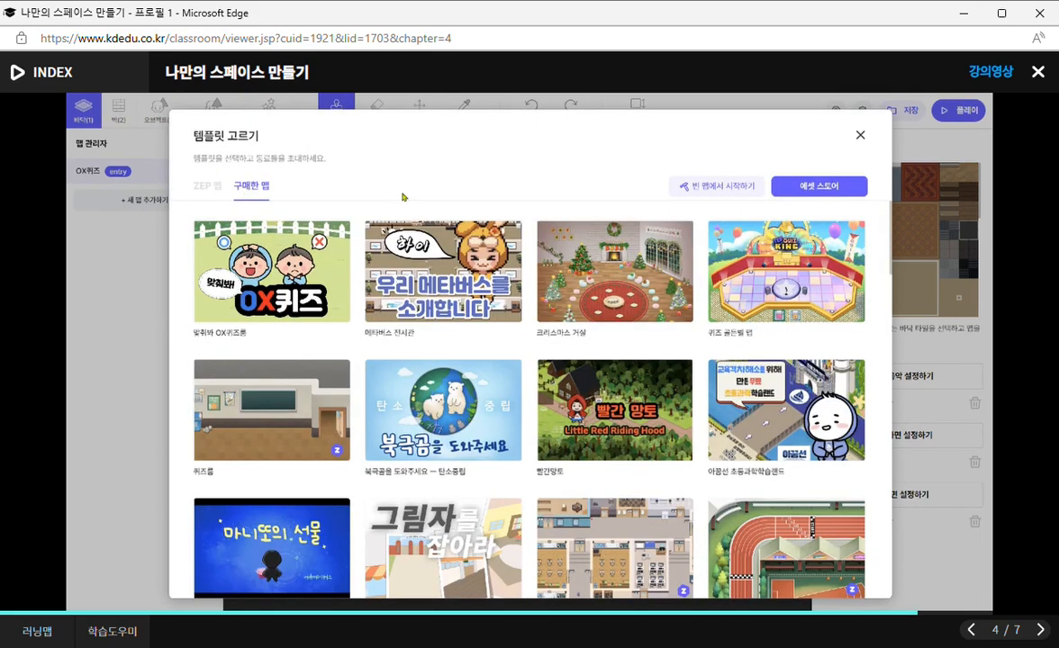
{"action": "left_click", "coordinate": [694, 190]}
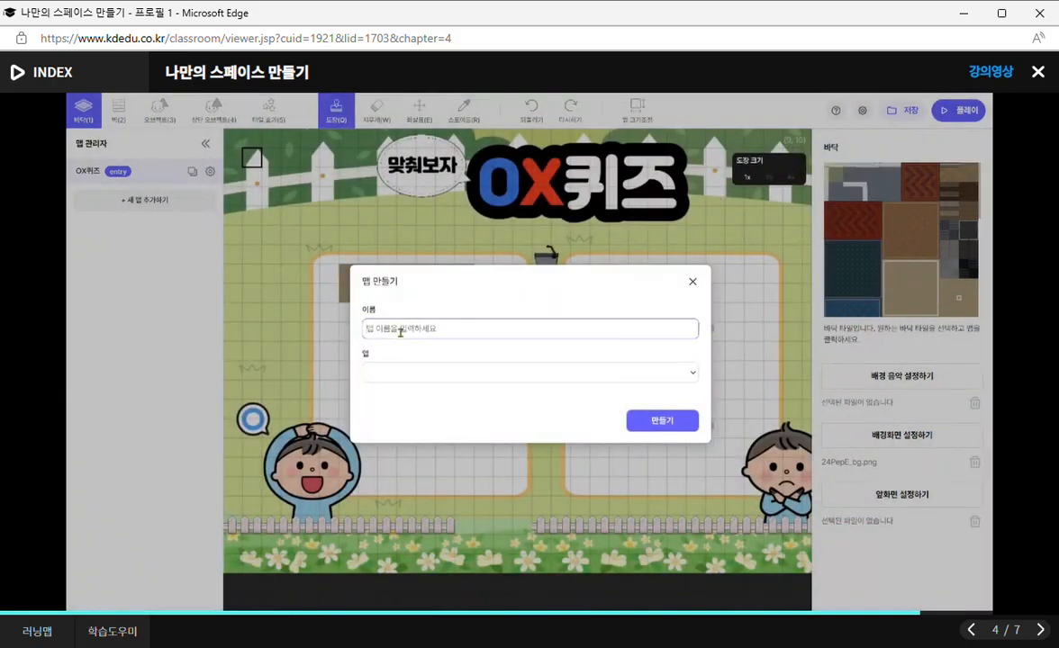
{"action": "type", "text": "로비"}
{"action": "left_click", "coordinate": [671, 429]}
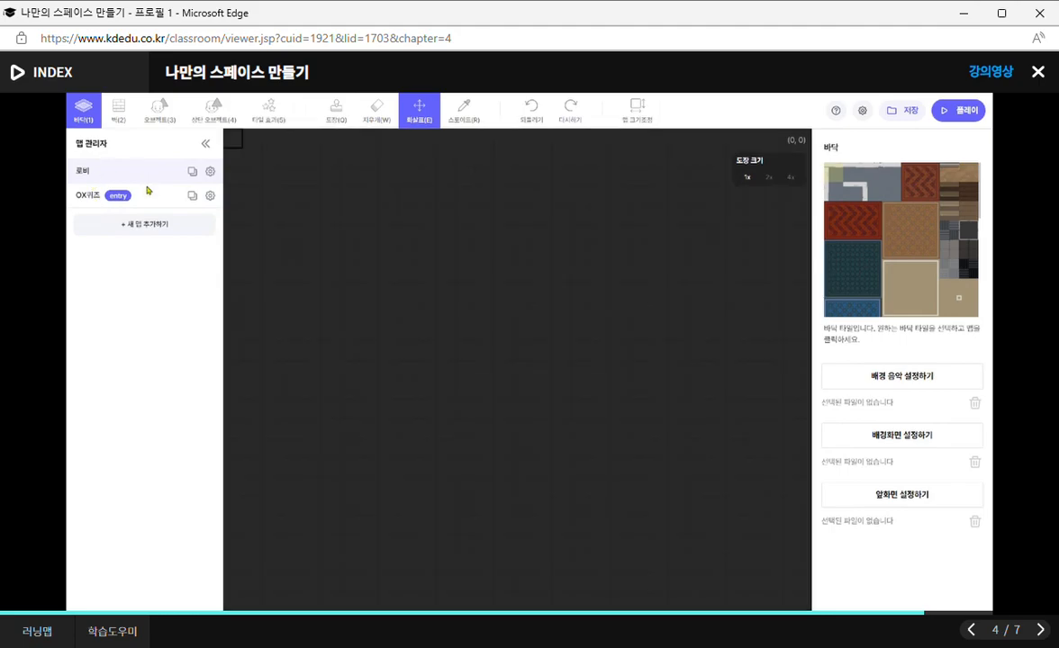
Examine the 로비 map's settings, from video layout and distances to the feature restrictions, and close them without editing.
{"action": "left_click", "coordinate": [86, 177]}
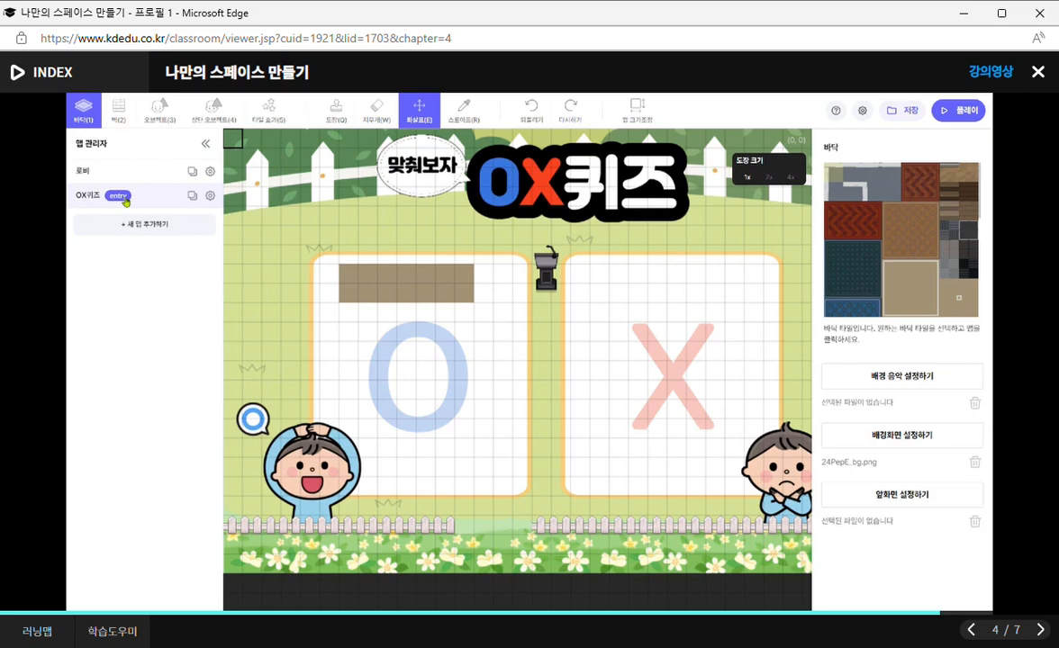
{"action": "left_click", "coordinate": [211, 173]}
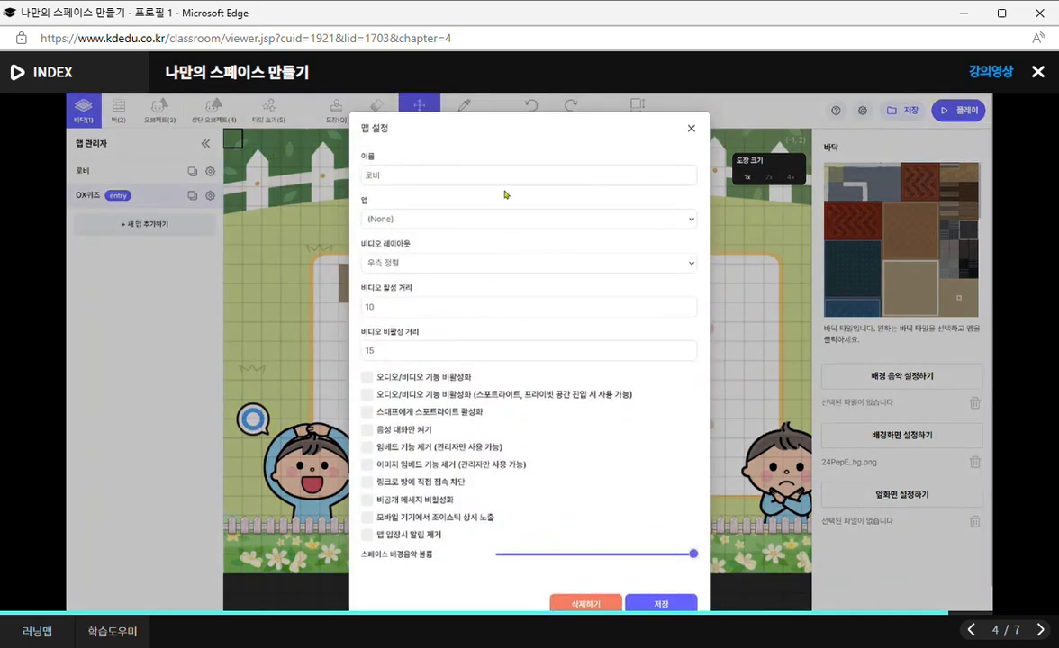
{"action": "scroll", "coordinate": [631, 225], "scroll_direction": "down", "scroll_amount": 1}
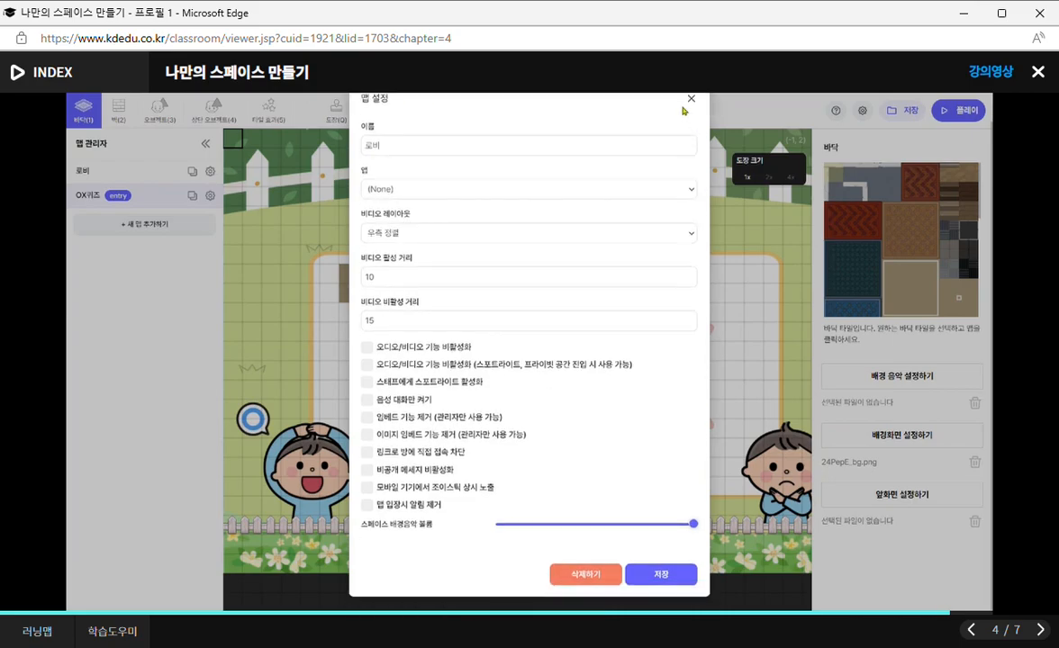
{"action": "left_click", "coordinate": [691, 98]}
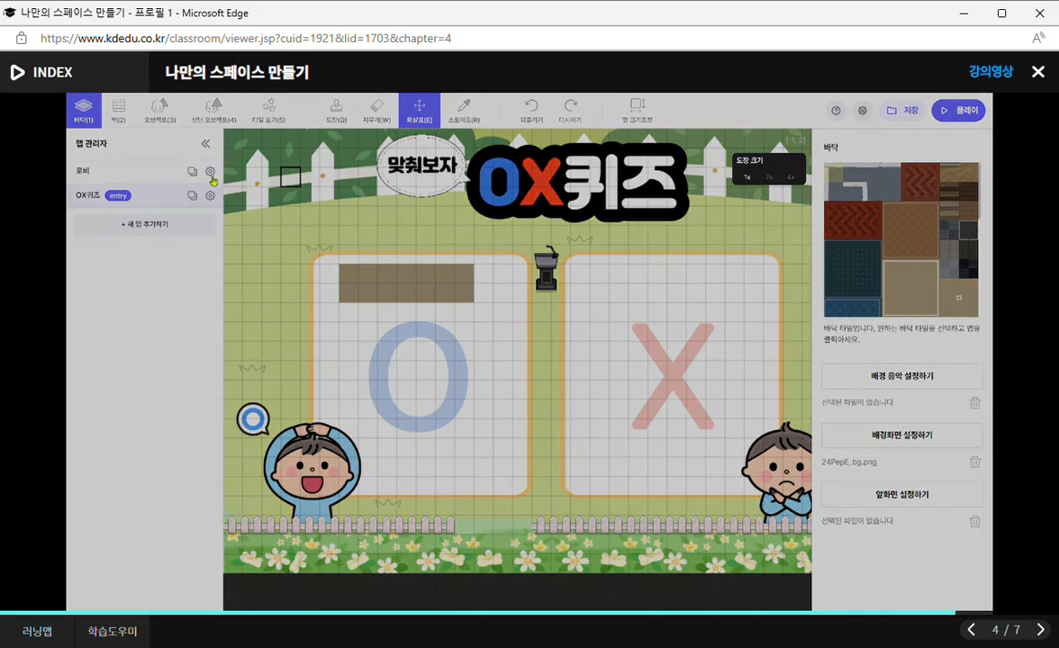
{"action": "left_click", "coordinate": [210, 171]}
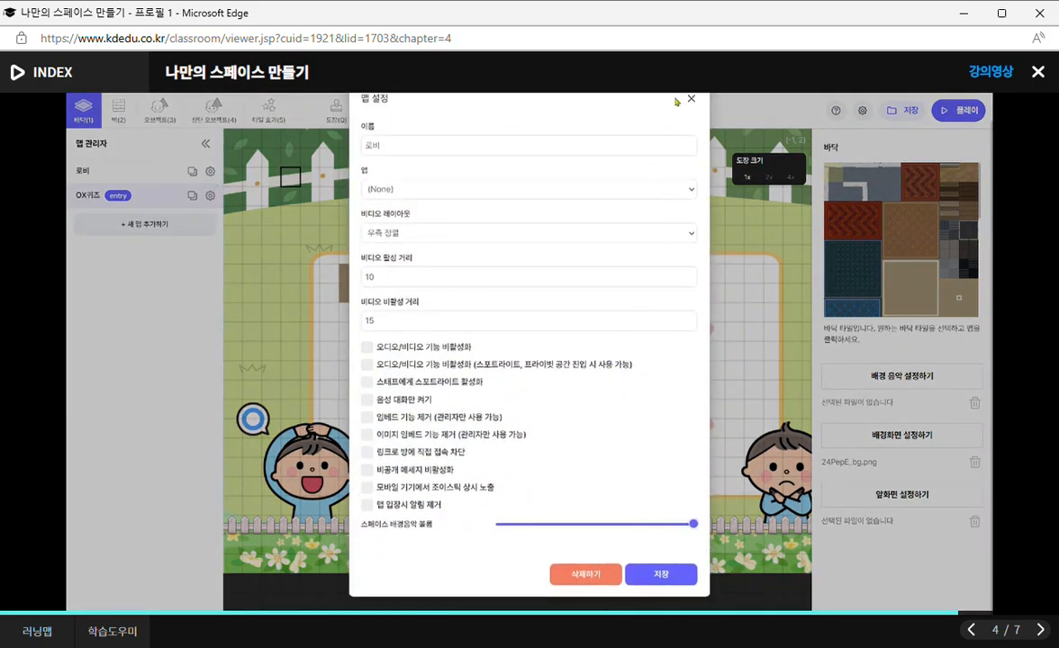
{"action": "left_click", "coordinate": [691, 99]}
{"action": "left_click", "coordinate": [110, 180]}
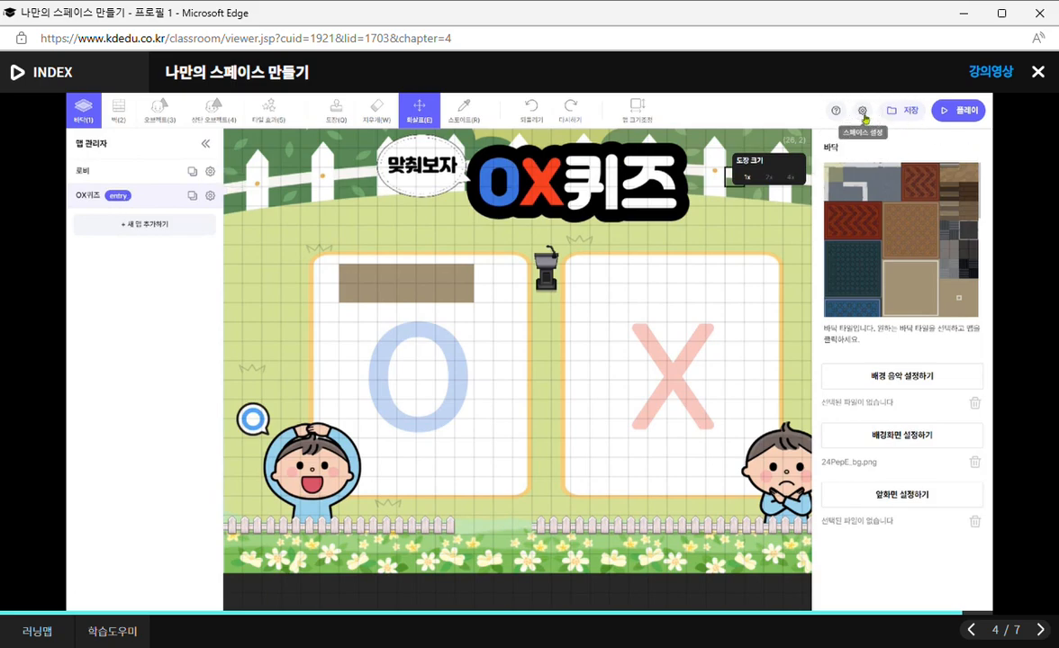
Duplicate the OX퀴즈 map and rename the copy as OX퀴즈_2번방.
{"action": "left_click", "coordinate": [192, 196]}
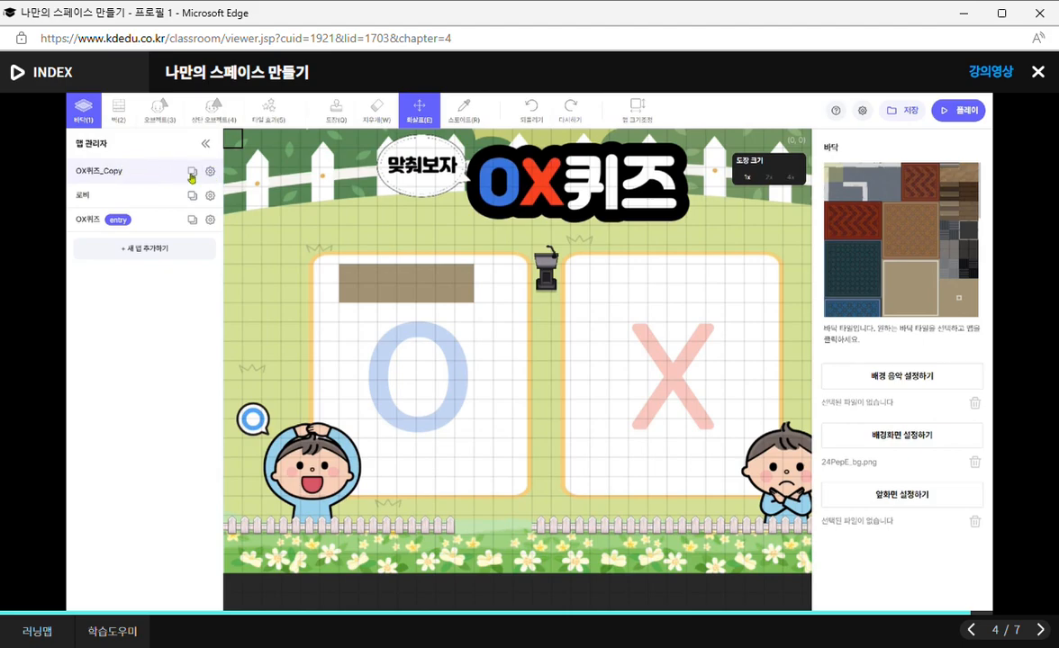
{"action": "left_click", "coordinate": [210, 171]}
{"action": "double_click", "coordinate": [408, 175]}
{"action": "type", "text": "2번방"}
{"action": "key", "text": "Left"}
{"action": "key", "text": "Left"}
{"action": "key", "text": "Left"}
{"action": "type", "text": "_"}
{"action": "left_click", "coordinate": [667, 603]}
Set 로비 as the space's first visited map in the space settings, and save them.
{"action": "left_click", "coordinate": [863, 111]}
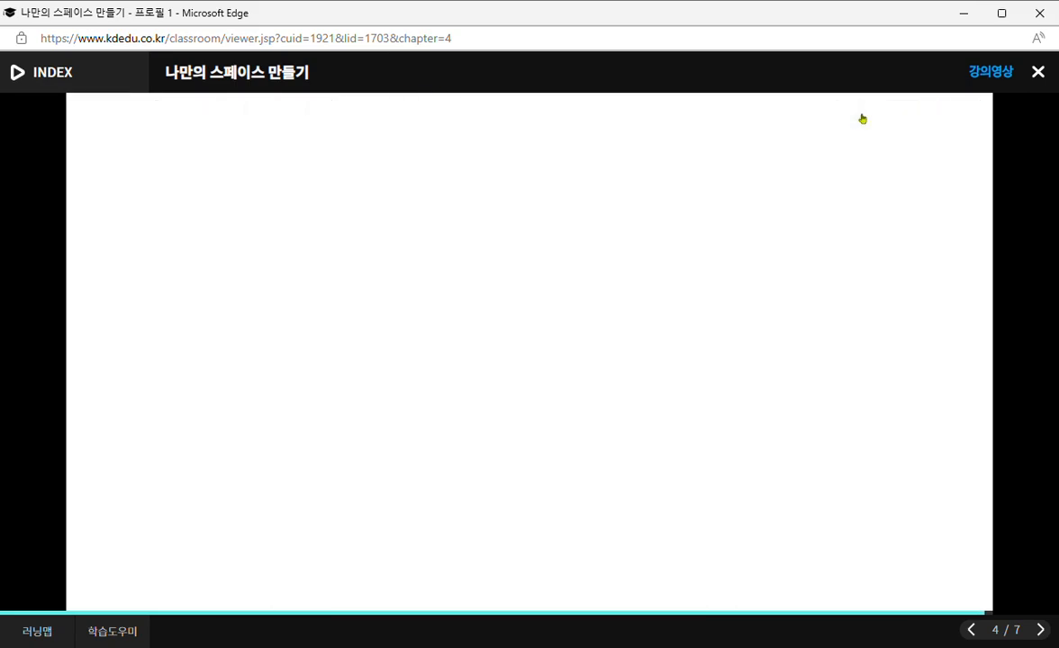
{"action": "left_click", "coordinate": [335, 454]}
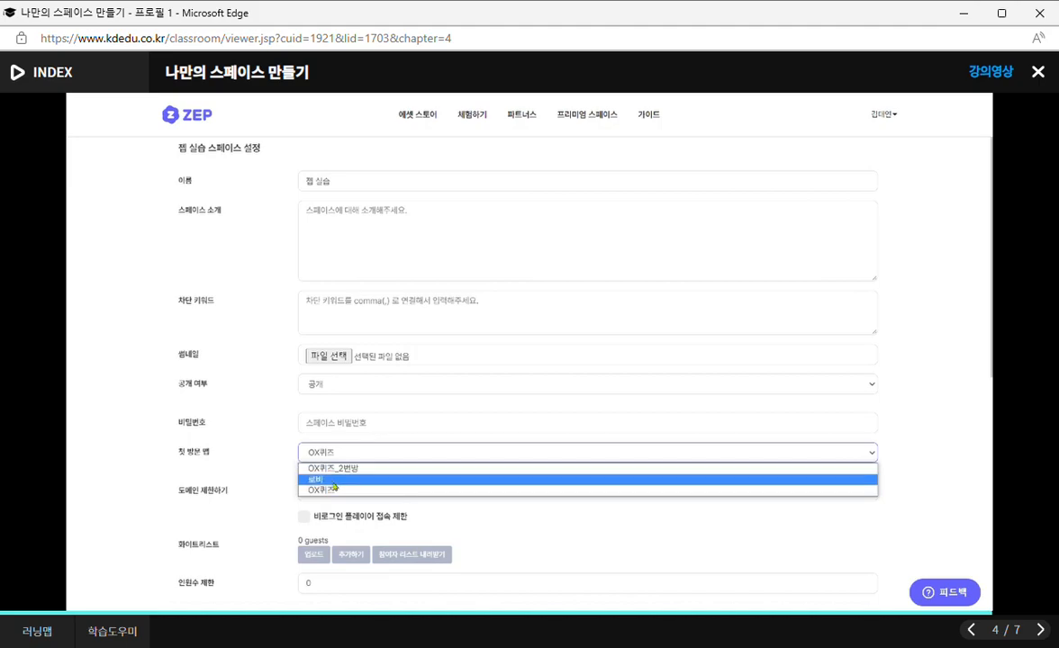
{"action": "left_click", "coordinate": [332, 480]}
{"action": "scroll", "coordinate": [338, 482], "scroll_direction": "down", "scroll_amount": 4}
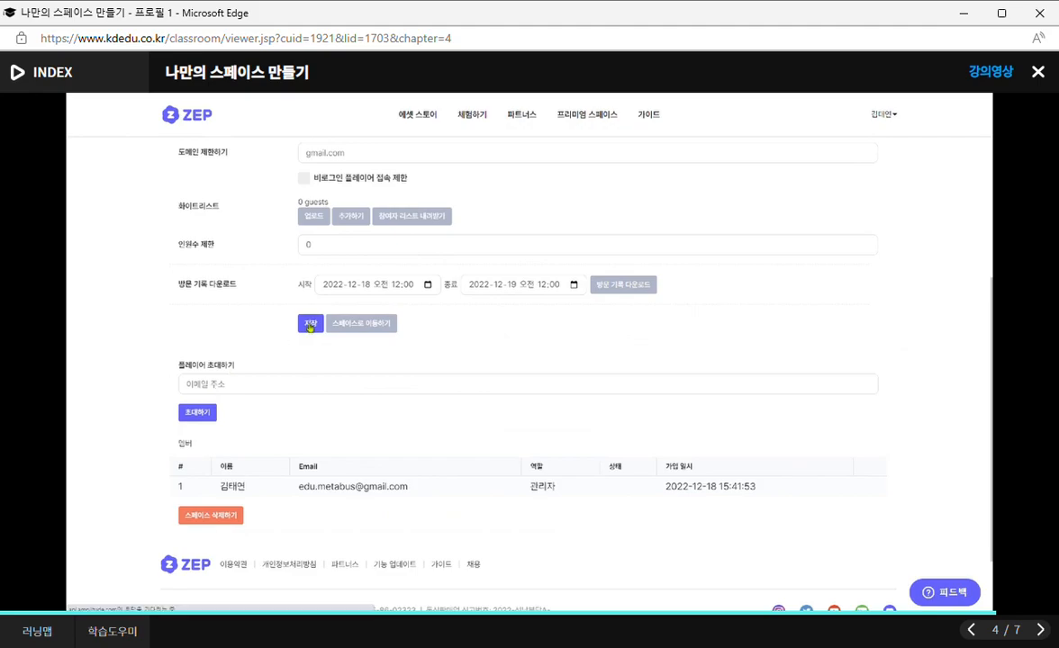
{"action": "left_click", "coordinate": [310, 331]}
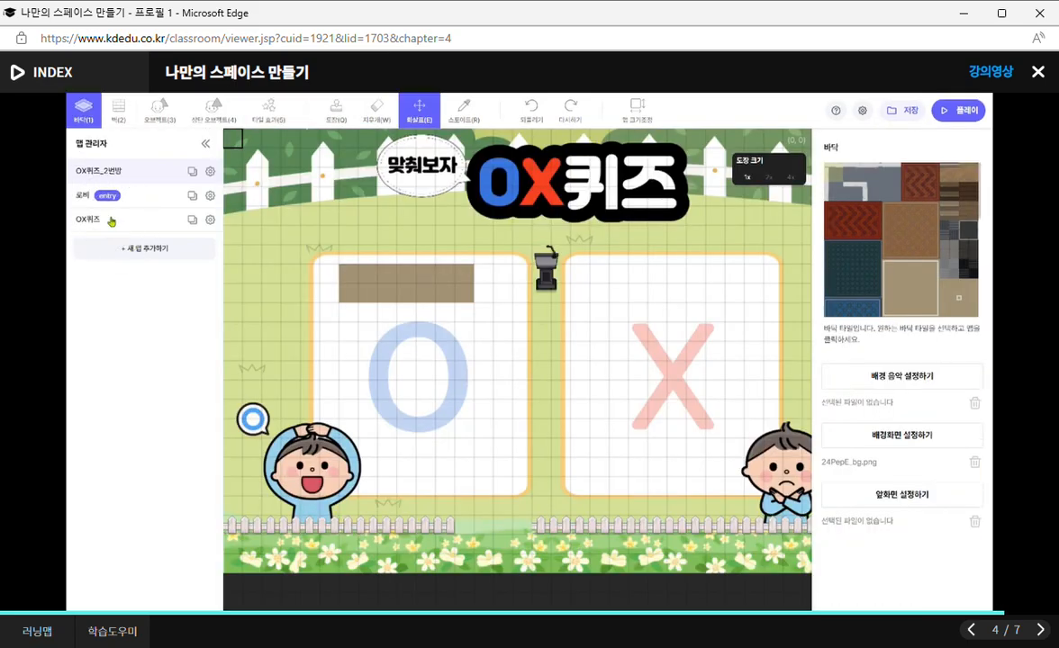
{"action": "key", "text": "ctrl"}
{"action": "key", "text": "ctrl"}
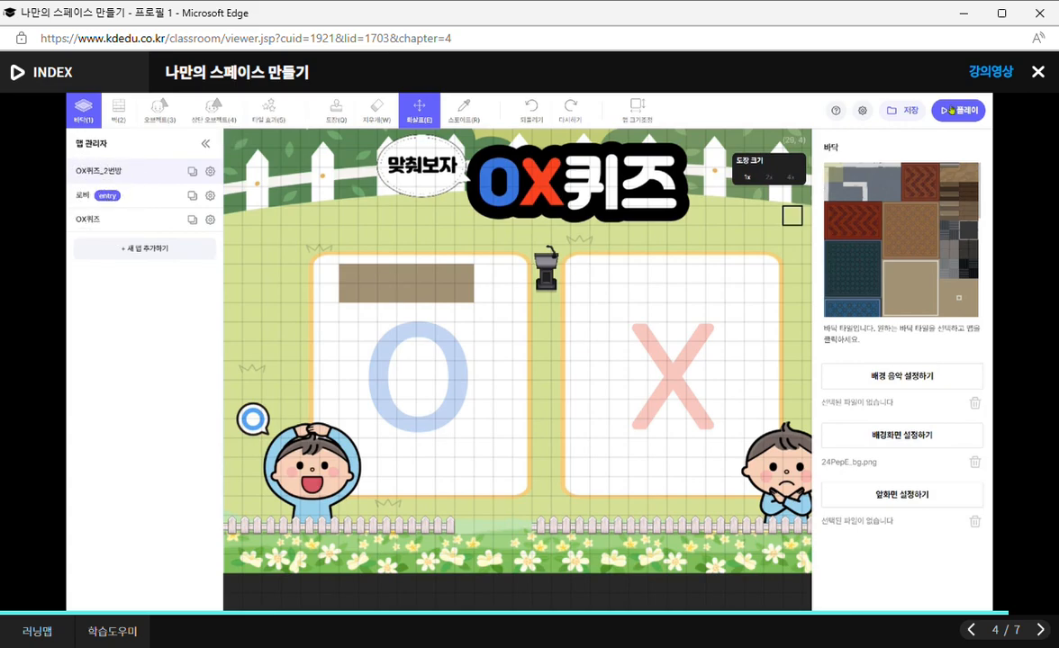
Open the 로비 map, play the space to check where the avatar enters, and return to the map editor.
{"action": "left_click", "coordinate": [136, 200]}
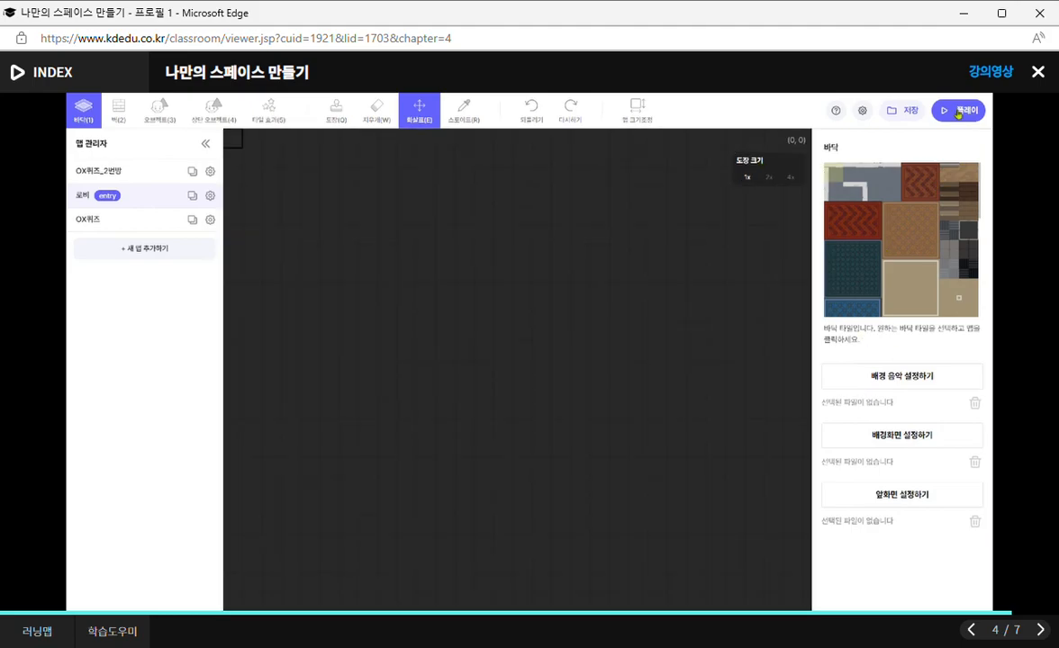
{"action": "left_click", "coordinate": [957, 112]}
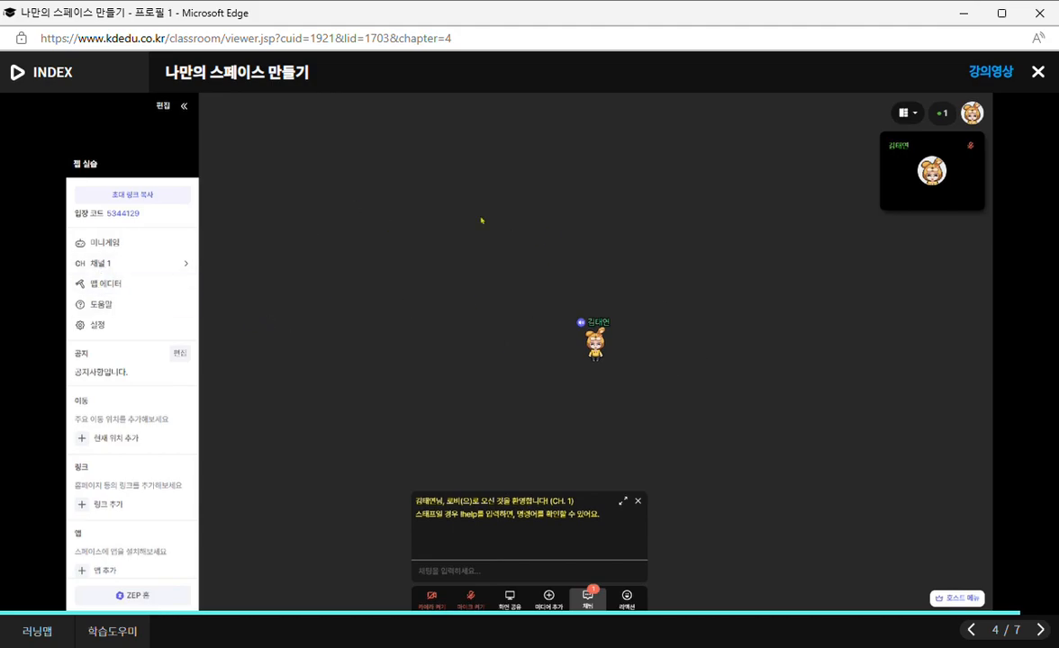
{"action": "left_click", "coordinate": [118, 286]}
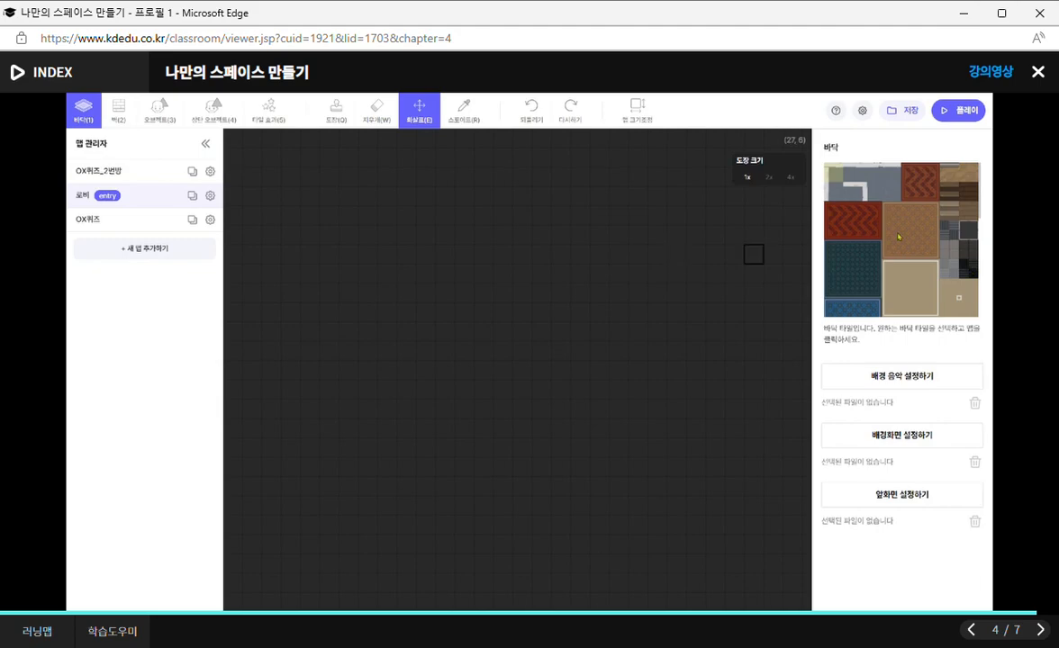
Look through the wall, object and tile effect tools for the 로비 map, ending on the object tool.
{"action": "left_click", "coordinate": [119, 109]}
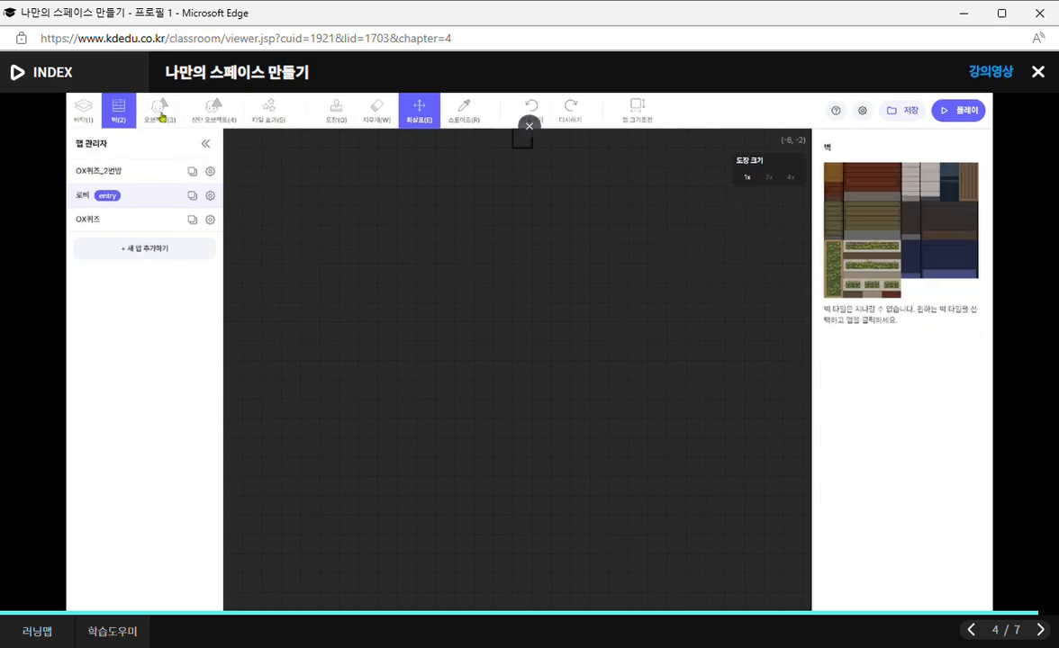
{"action": "left_click", "coordinate": [152, 108]}
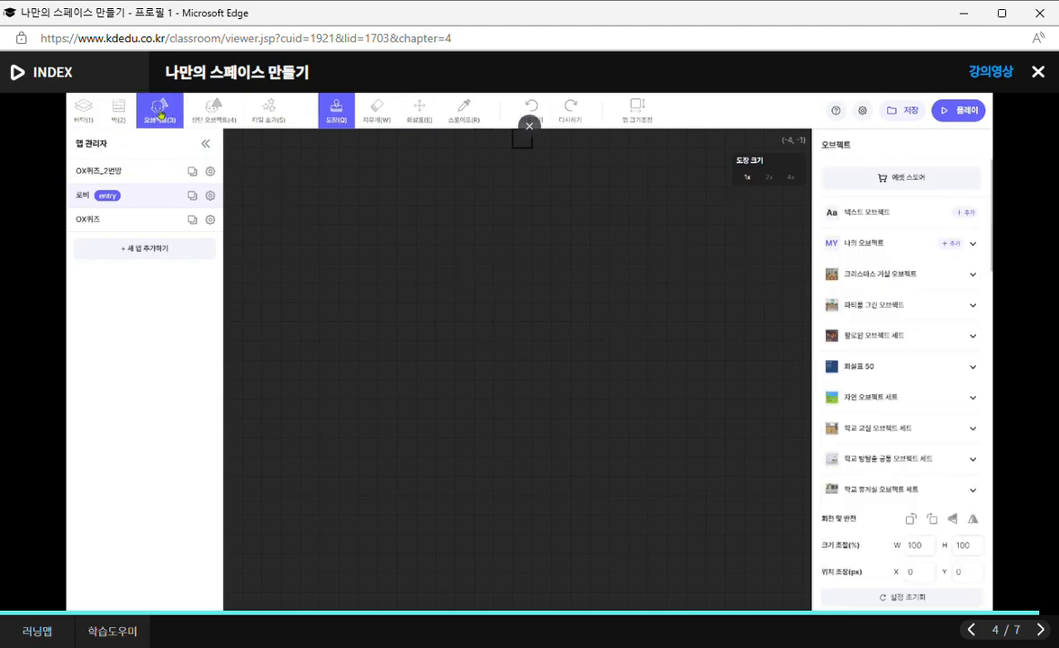
{"action": "left_click", "coordinate": [268, 108]}
{"action": "left_click", "coordinate": [158, 106]}
{"action": "mouse_move", "coordinate": [352, 485]}
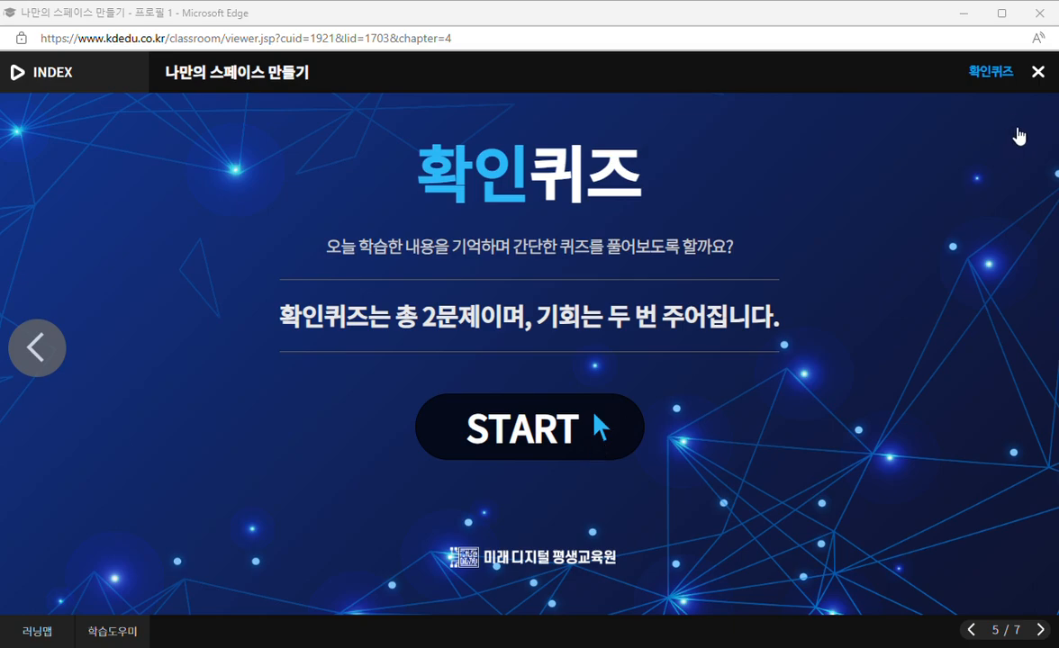
Take the 확인퀴즈, answering 5만 명 to Q1 and O to Q2, and advance to the 요약 page.
{"action": "left_click", "coordinate": [567, 433]}
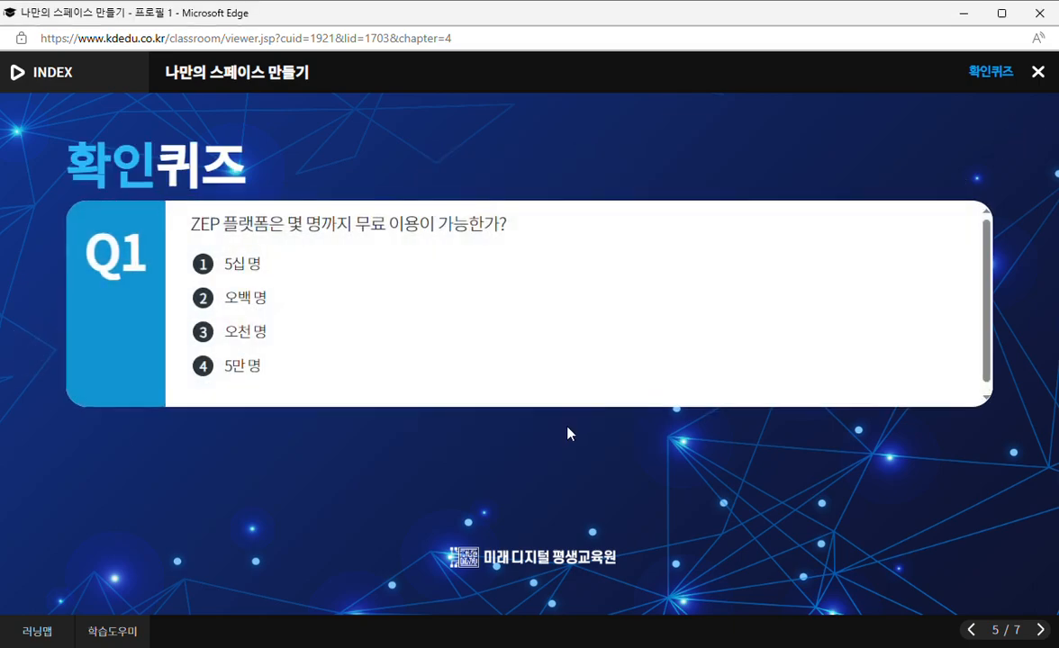
{"action": "left_click", "coordinate": [211, 369]}
{"action": "left_click", "coordinate": [964, 439]}
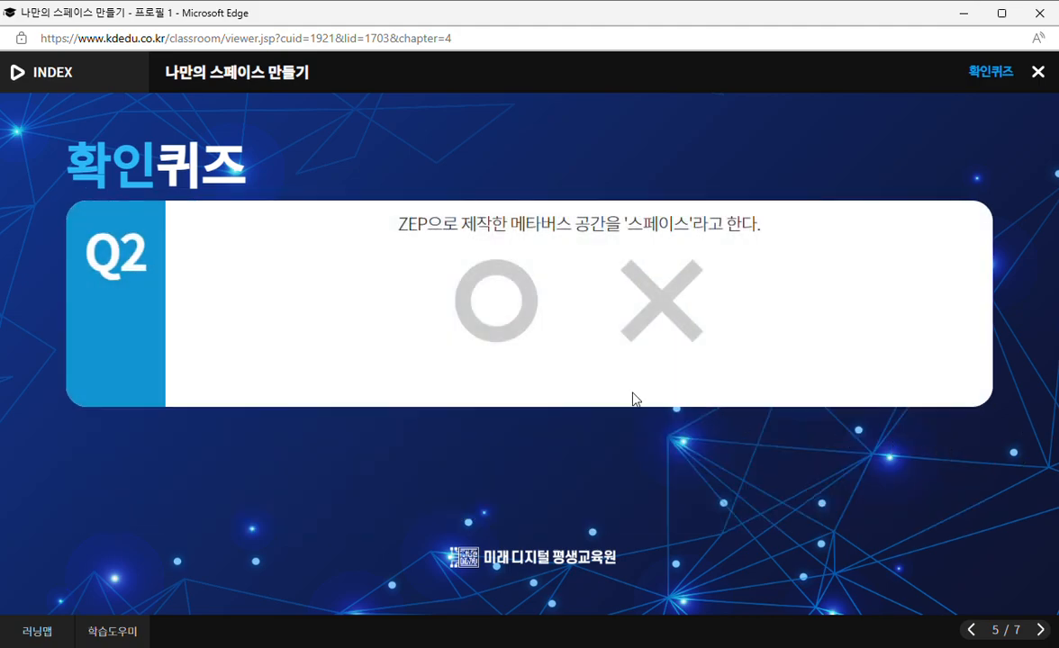
{"action": "left_click", "coordinate": [494, 317]}
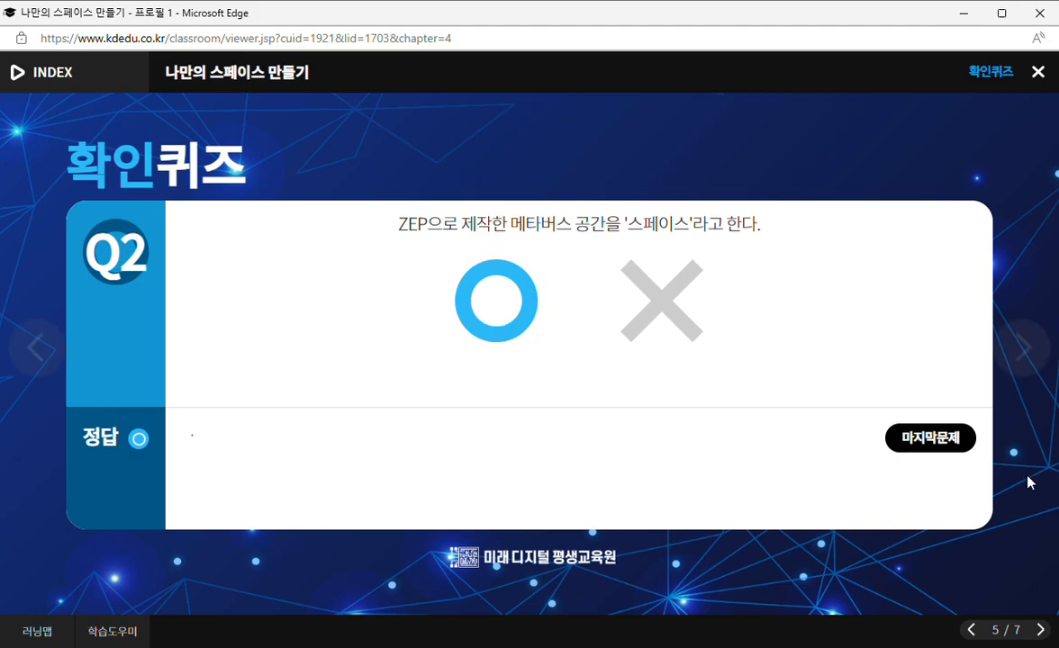
{"action": "left_click", "coordinate": [1042, 631]}
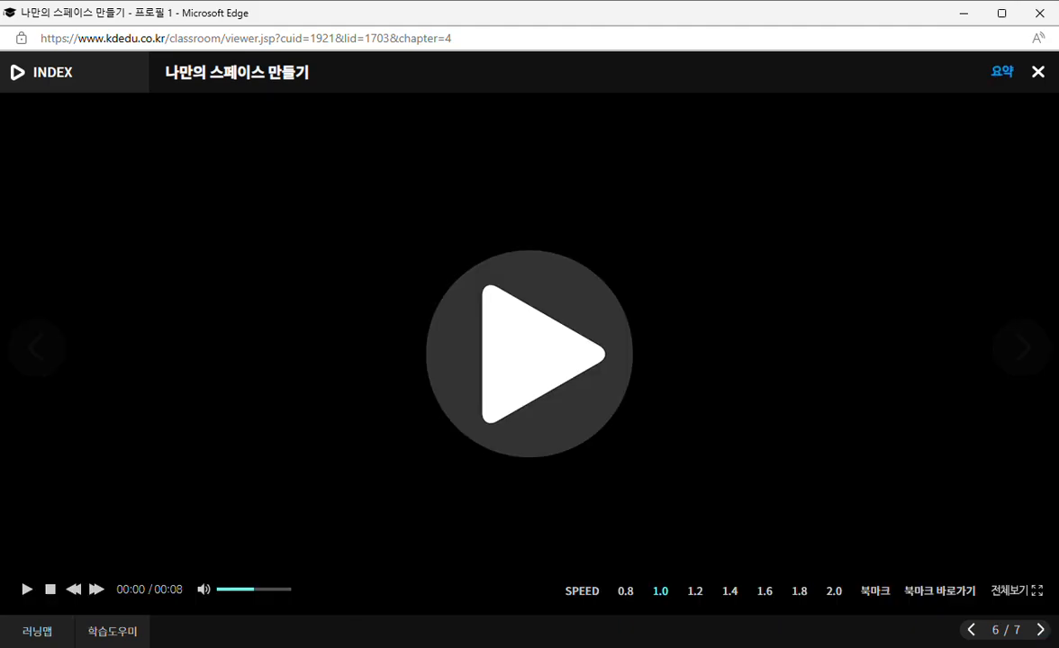